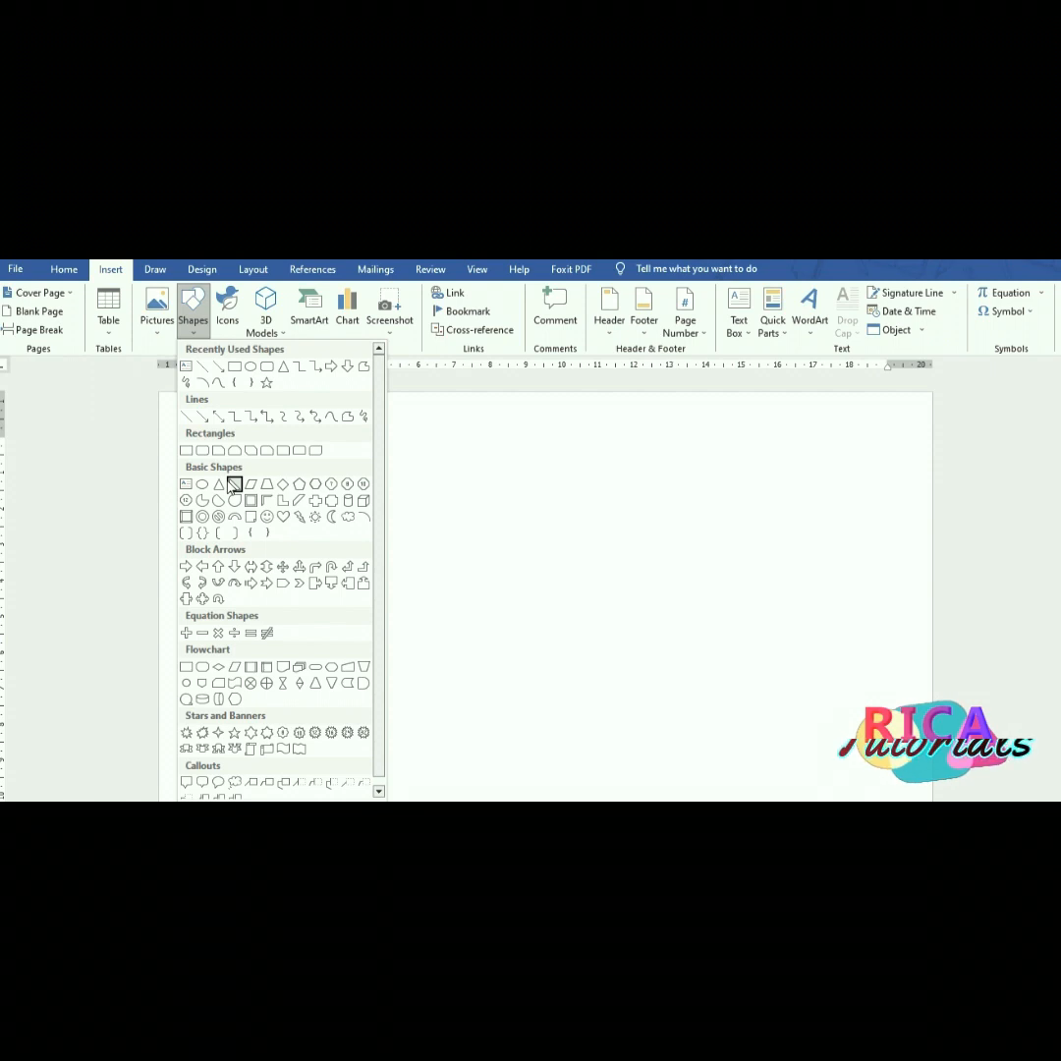
- Draw a right triangle on the page and resize it to about 10.22 cm high and 7.15 cm wide
{"action": "left_click", "coordinate": [233, 484]}
{"action": "left_click_drag", "start_coordinate": [477, 445], "coordinate": [152, 692]}
{"action": "left_click_drag", "start_coordinate": [246, 616], "coordinate": [375, 593]}
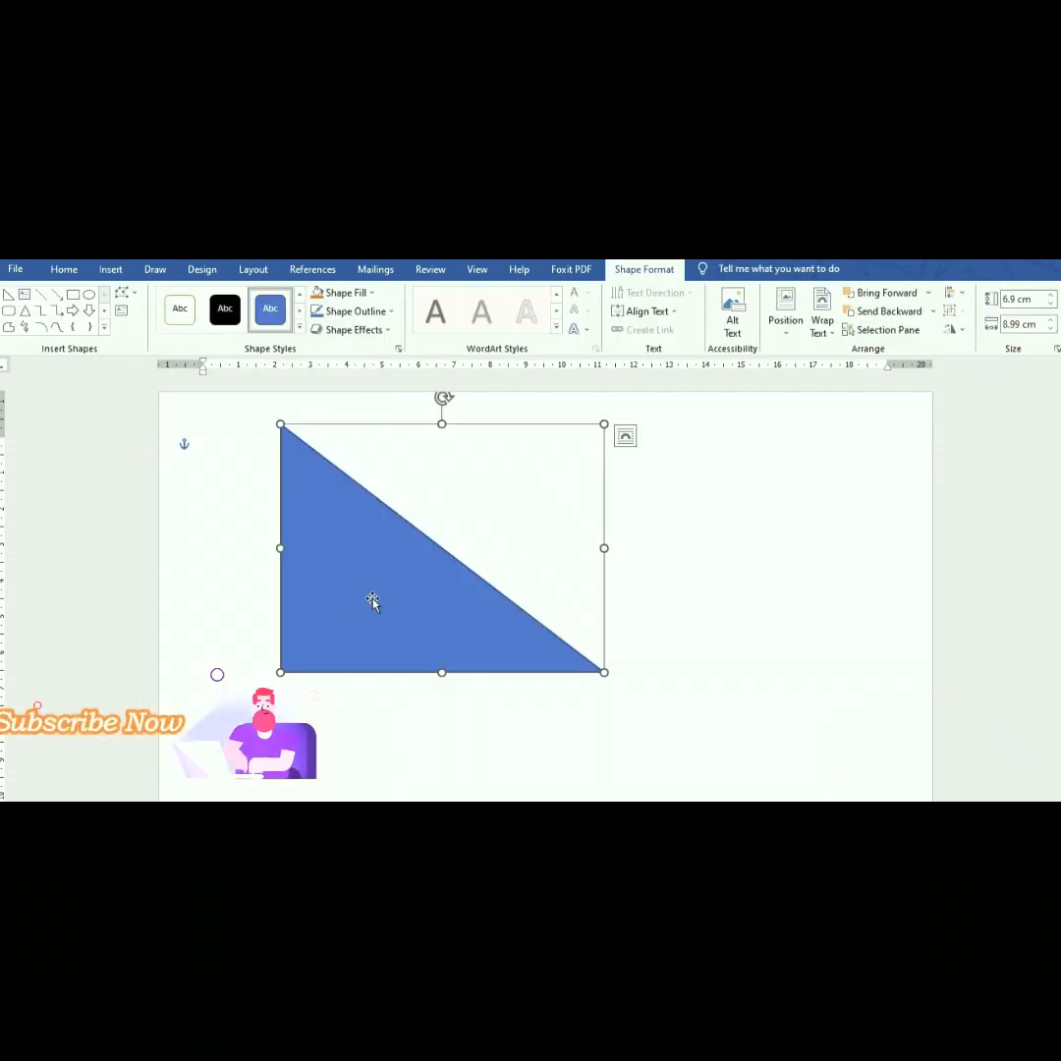
{"action": "left_click_drag", "start_coordinate": [441, 673], "coordinate": [443, 794]}
{"action": "mouse_move", "coordinate": [377, 680]}
{"action": "left_mouse_down"}
{"action": "mouse_move", "coordinate": [387, 625]}
{"action": "mouse_move", "coordinate": [377, 662]}
{"action": "left_mouse_up"}
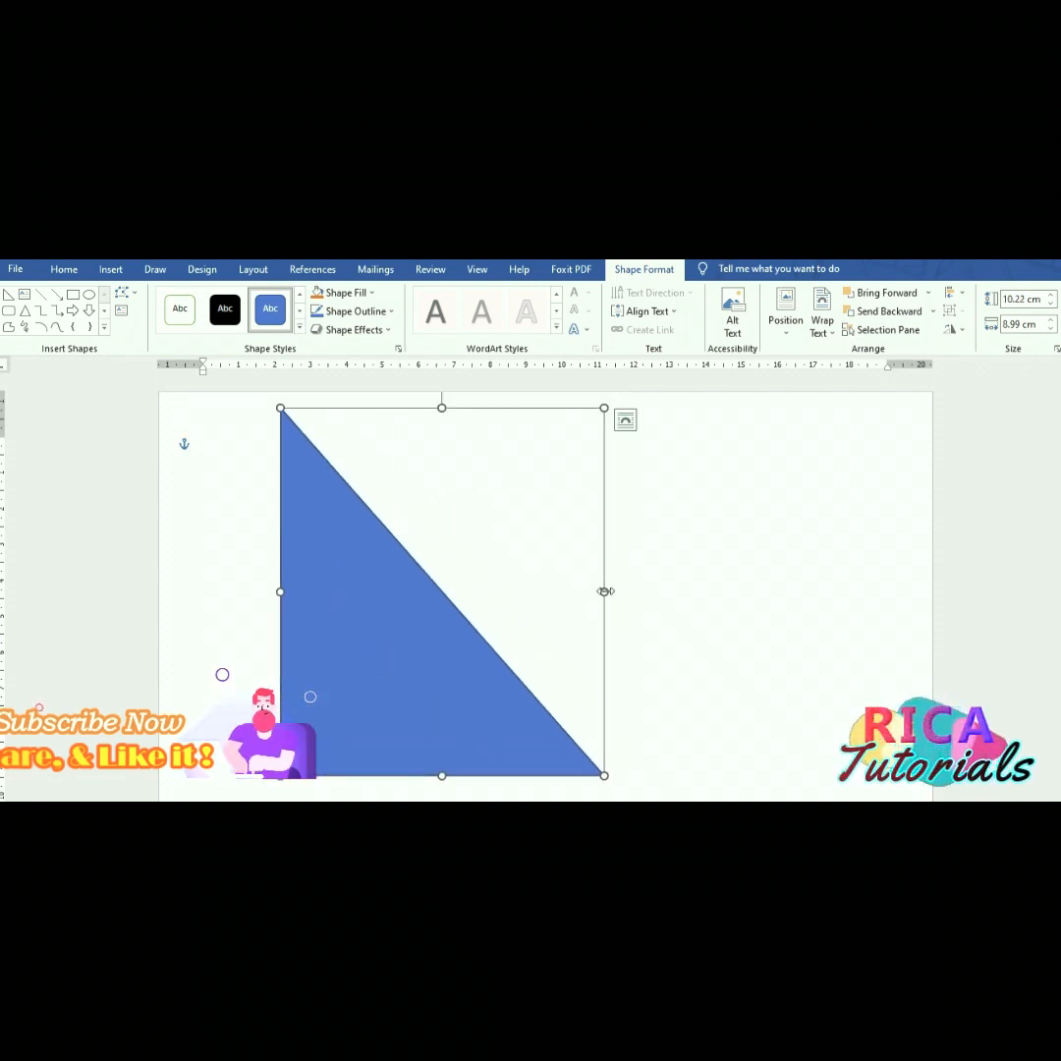
{"action": "left_click_drag", "start_coordinate": [603, 591], "coordinate": [539, 591]}
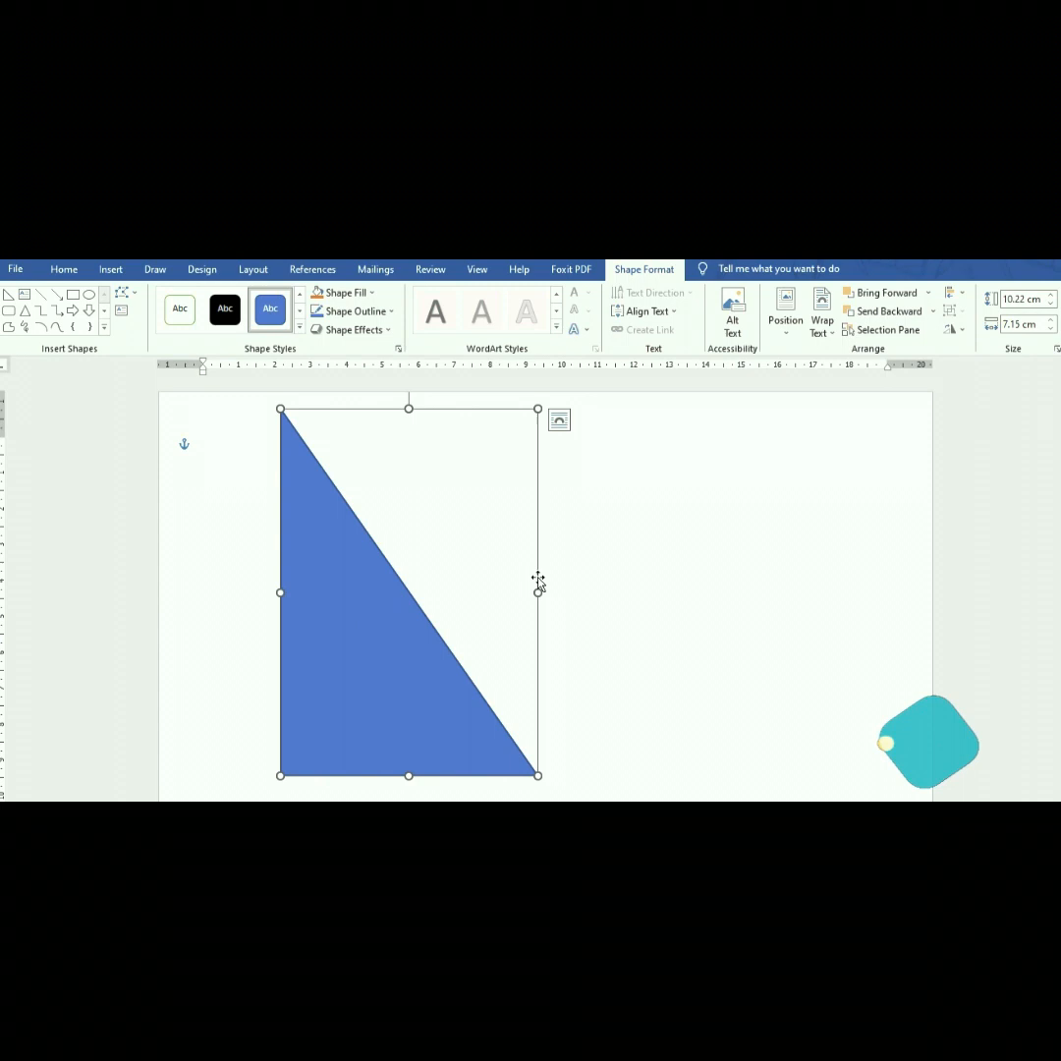
- Orient the triangle with Flip Vertical, Rotate Right 90° and Flip Horizontal, and fit its right angle into the page's upper-left corner
{"action": "left_click", "coordinate": [951, 329]}
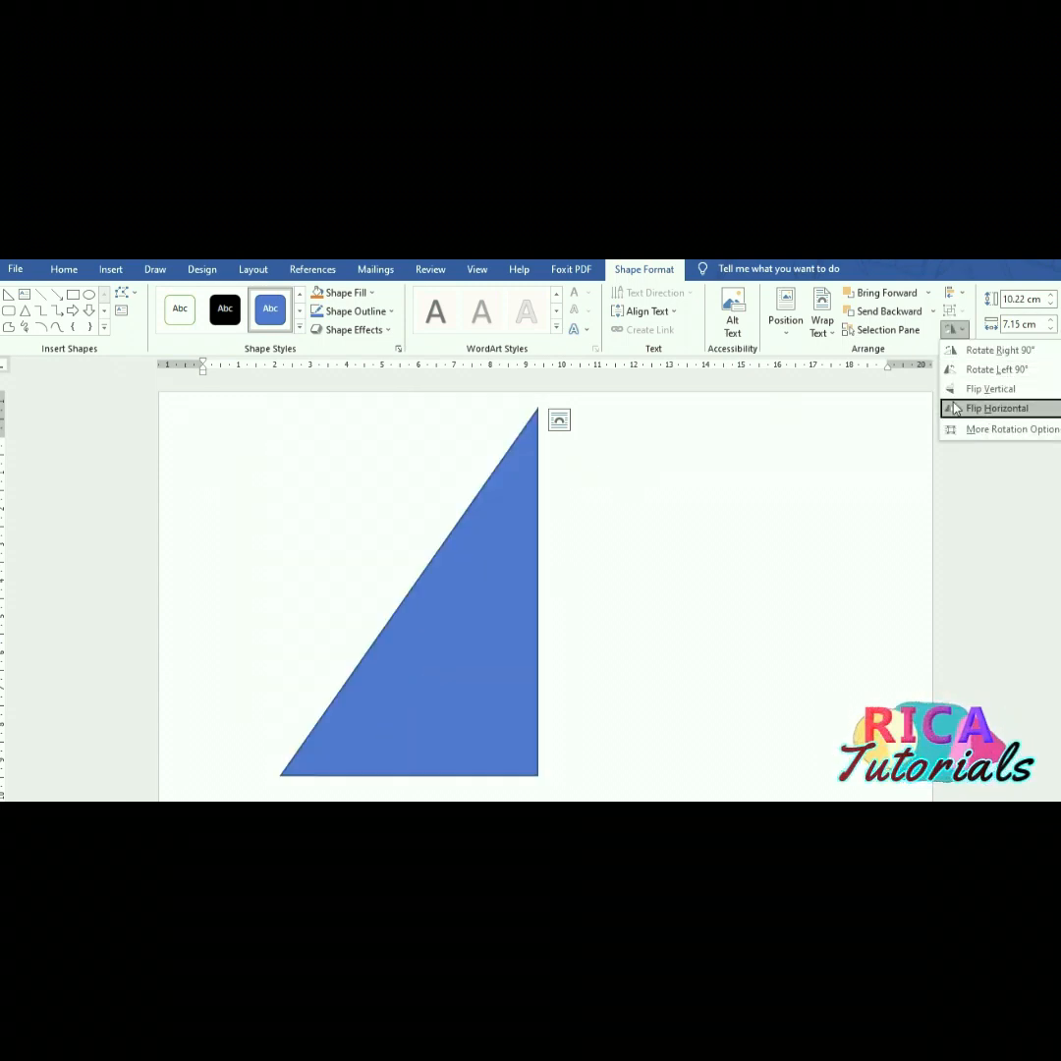
{"action": "left_click", "coordinate": [982, 386]}
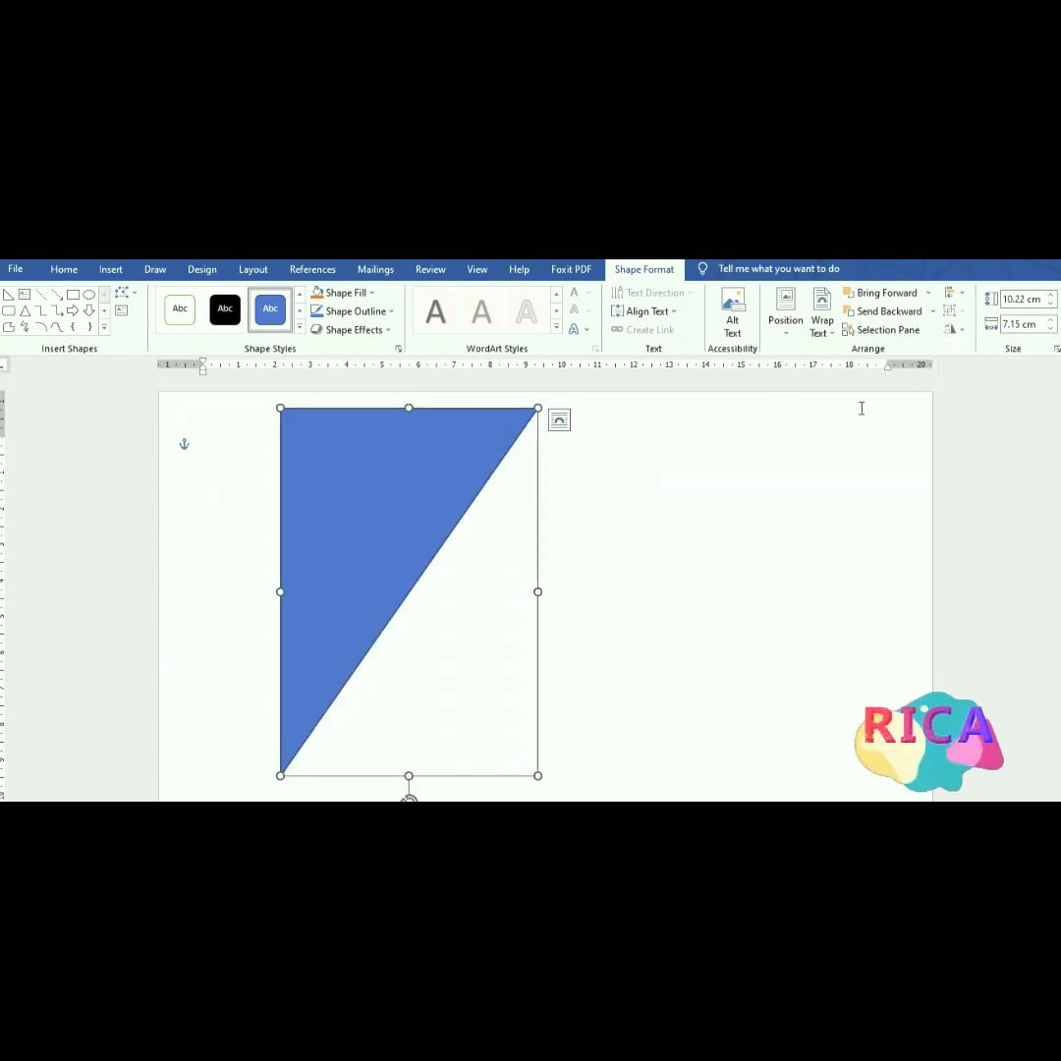
{"action": "left_click", "coordinate": [950, 329]}
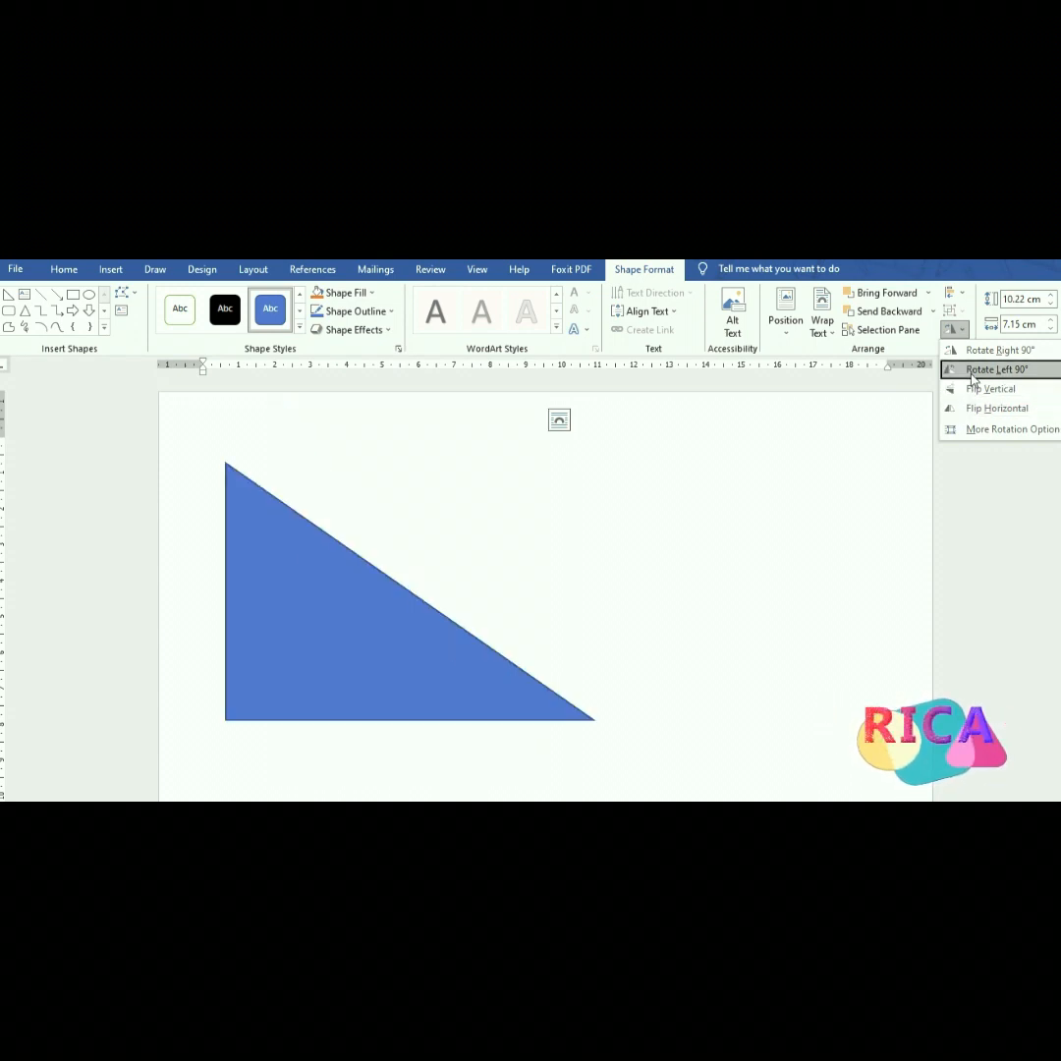
{"action": "left_click", "coordinate": [996, 350]}
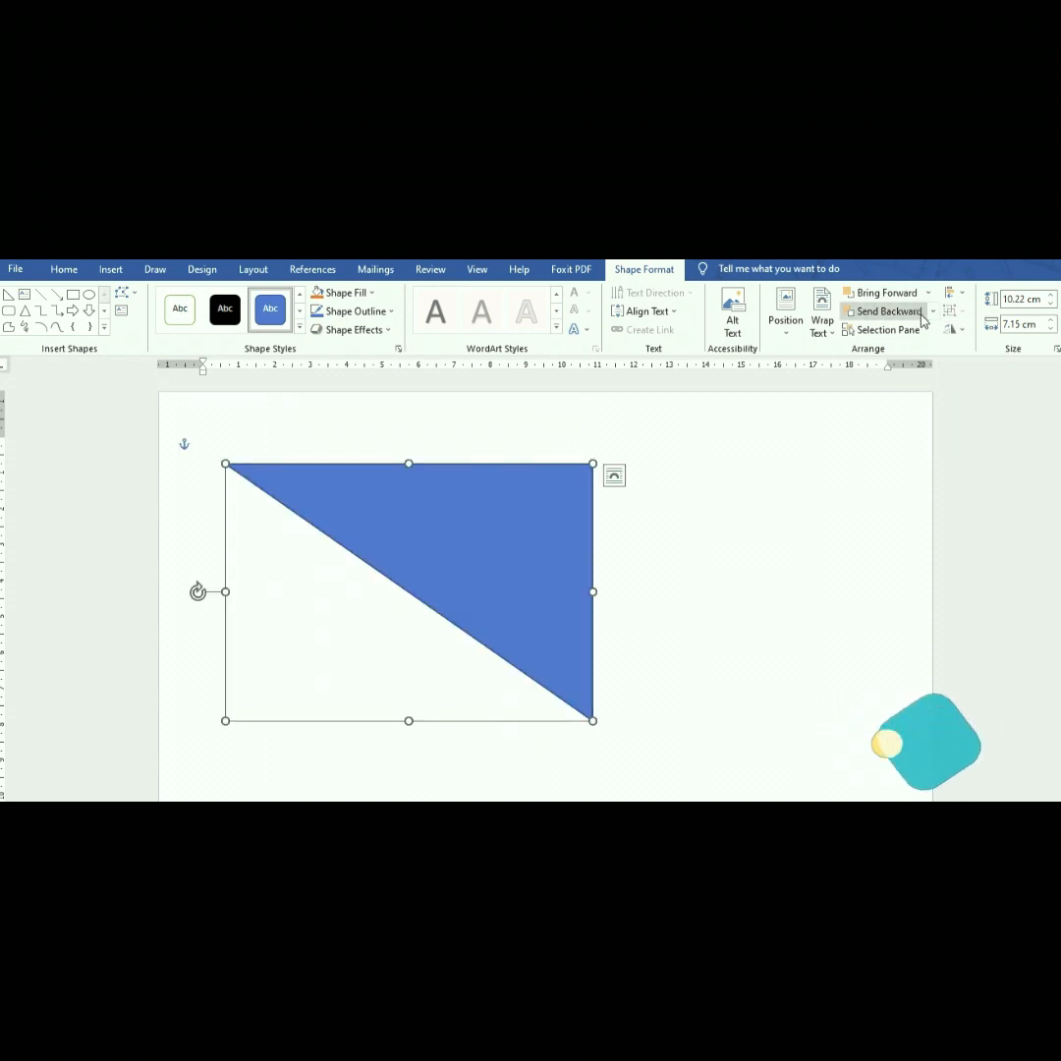
{"action": "left_click", "coordinate": [953, 329]}
{"action": "left_click", "coordinate": [983, 410]}
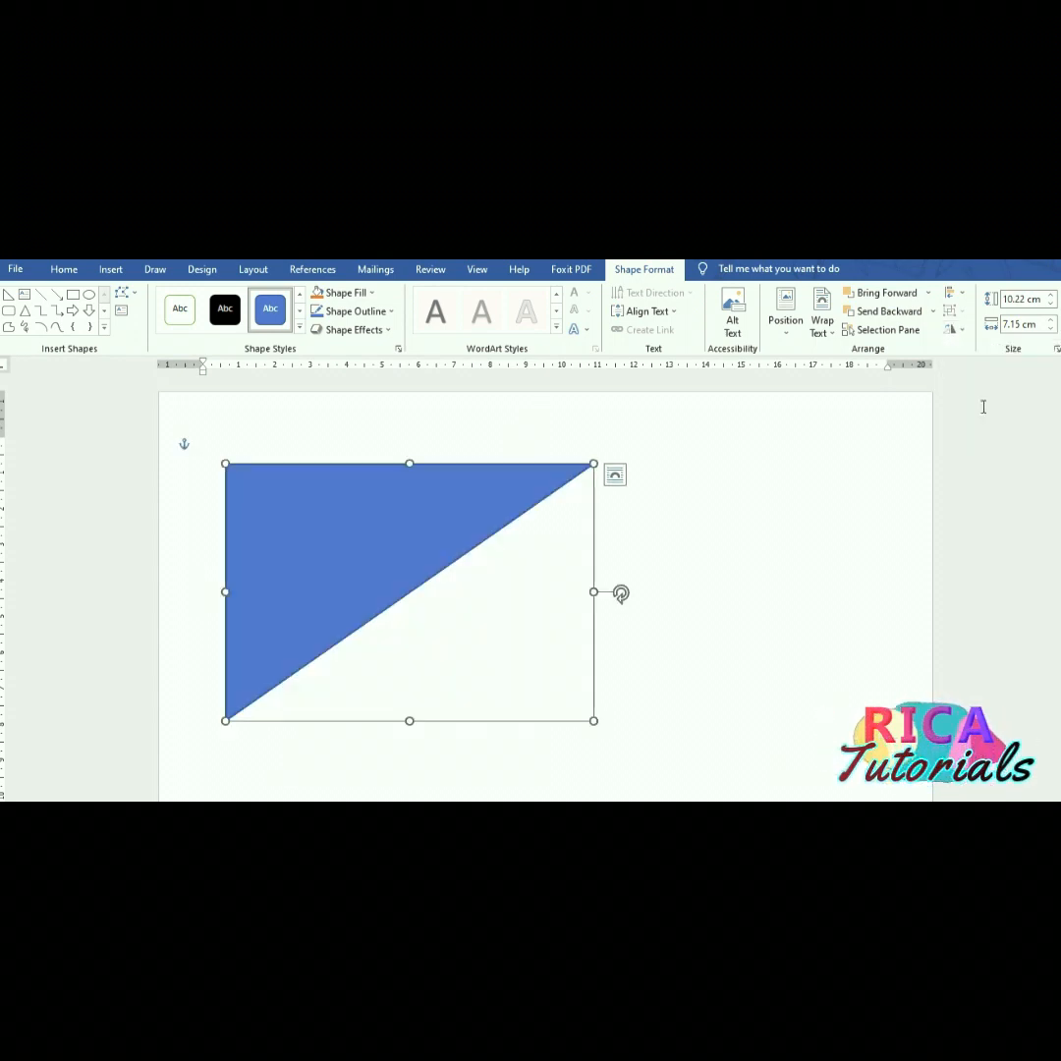
{"action": "left_click_drag", "start_coordinate": [408, 533], "coordinate": [323, 457]}
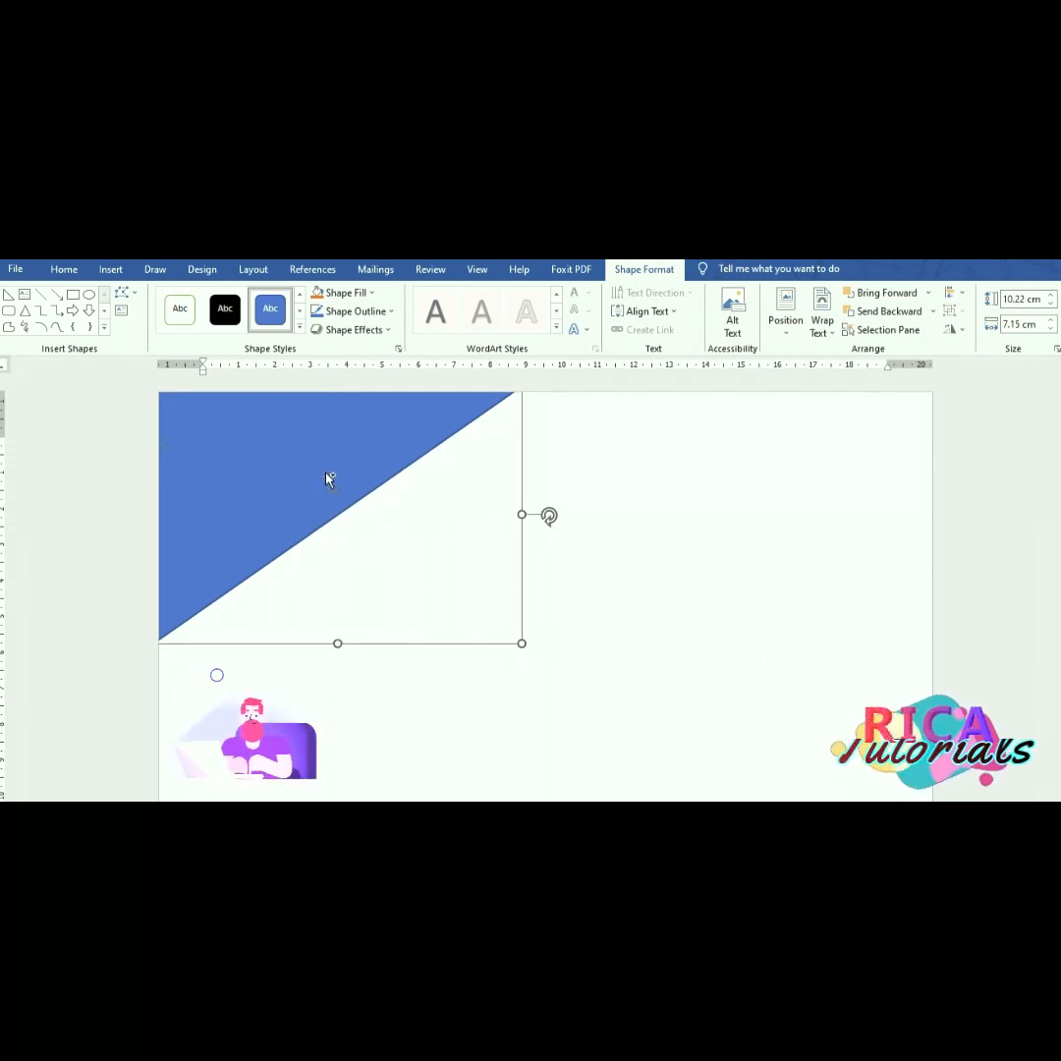
- Duplicate the corner triangle, place the copy lower on the page, and flatten the corner triangle to about 3.21 cm
{"action": "key", "text": "ctrl+v"}
{"action": "left_click_drag", "start_coordinate": [326, 475], "coordinate": [595, 656]}
{"action": "left_click", "coordinate": [304, 457]}
{"action": "left_click_drag", "start_coordinate": [336, 643], "coordinate": [369, 502]}
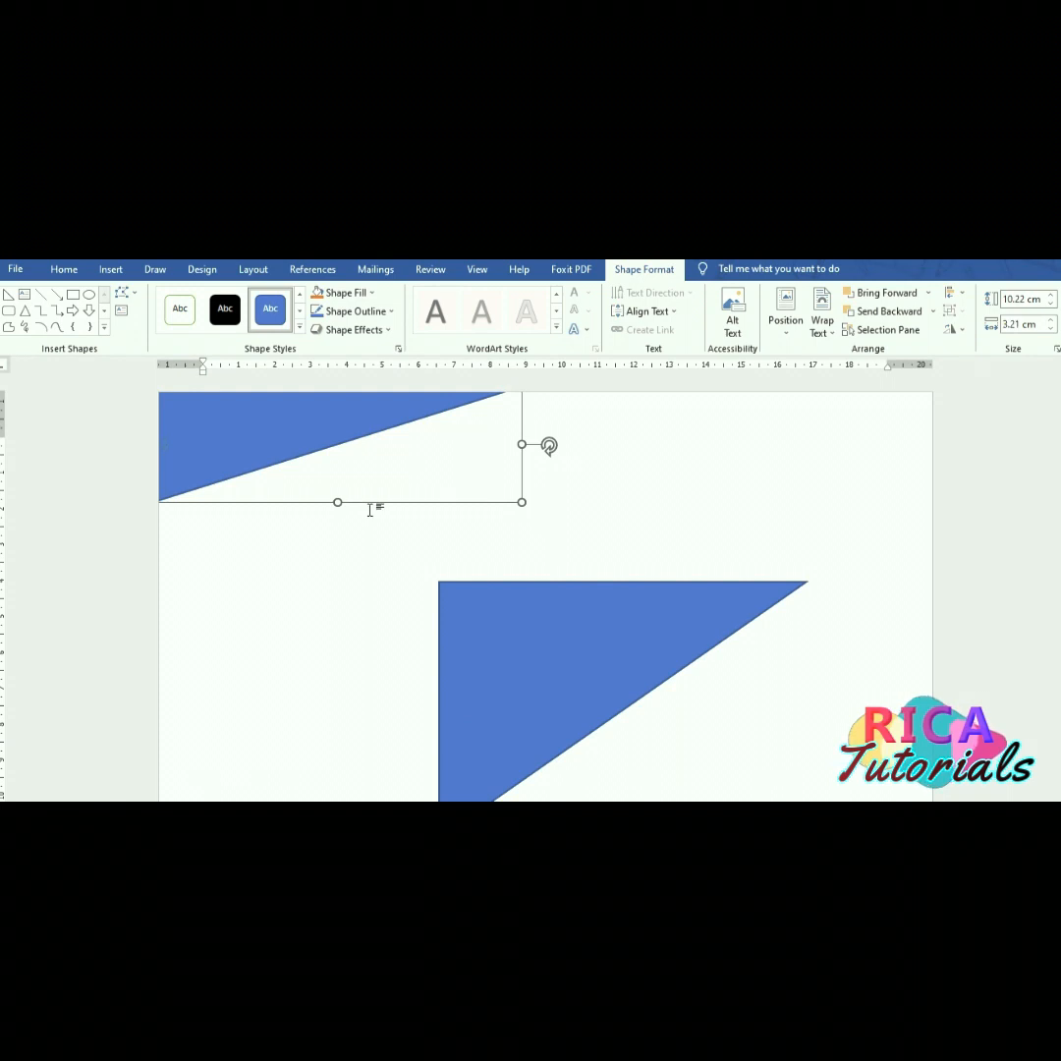
- Move the triangle copy nearer the corner triangle and shrink it to about 9.64 by 3.87 cm
{"action": "left_click", "coordinate": [529, 681]}
{"action": "left_click_drag", "start_coordinate": [518, 658], "coordinate": [429, 566]}
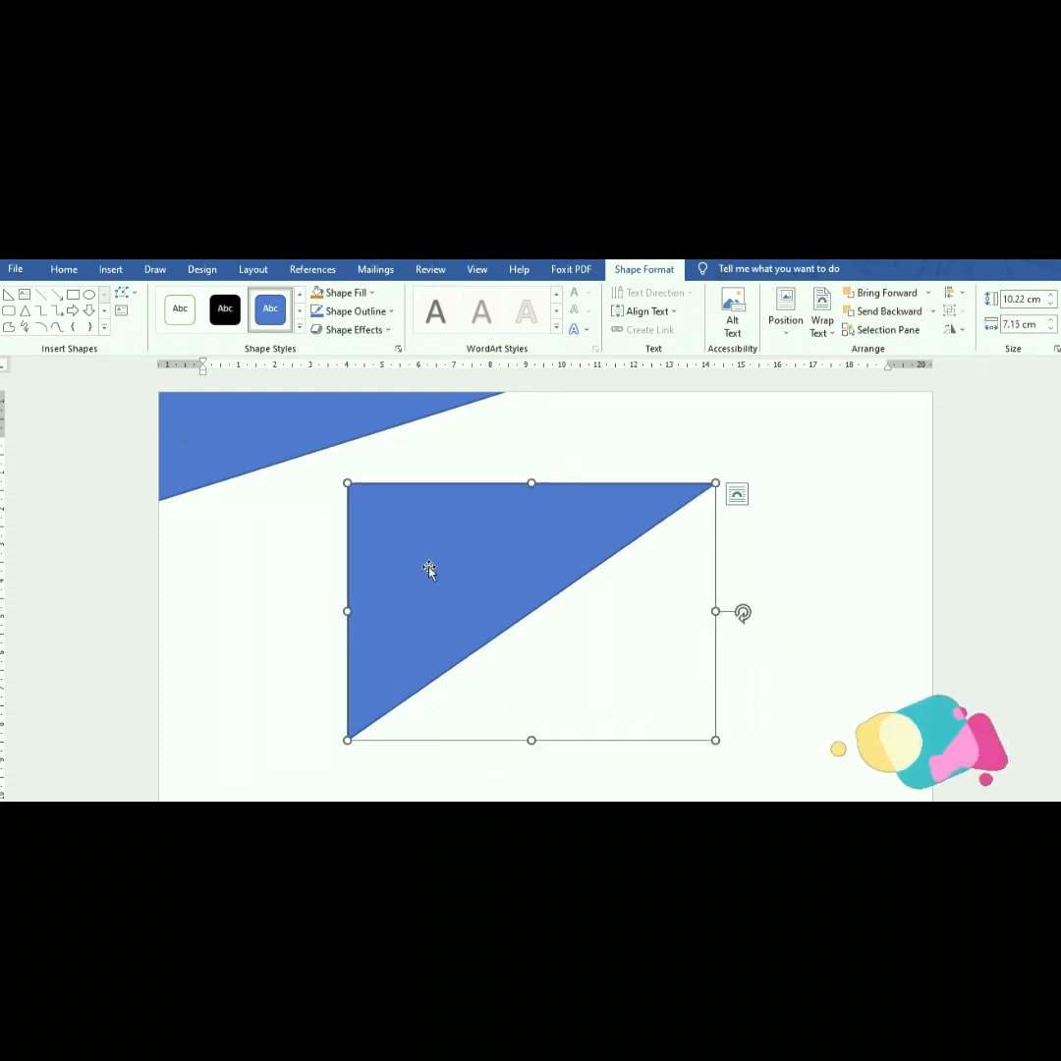
{"action": "left_click_drag", "start_coordinate": [714, 739], "coordinate": [694, 622]}
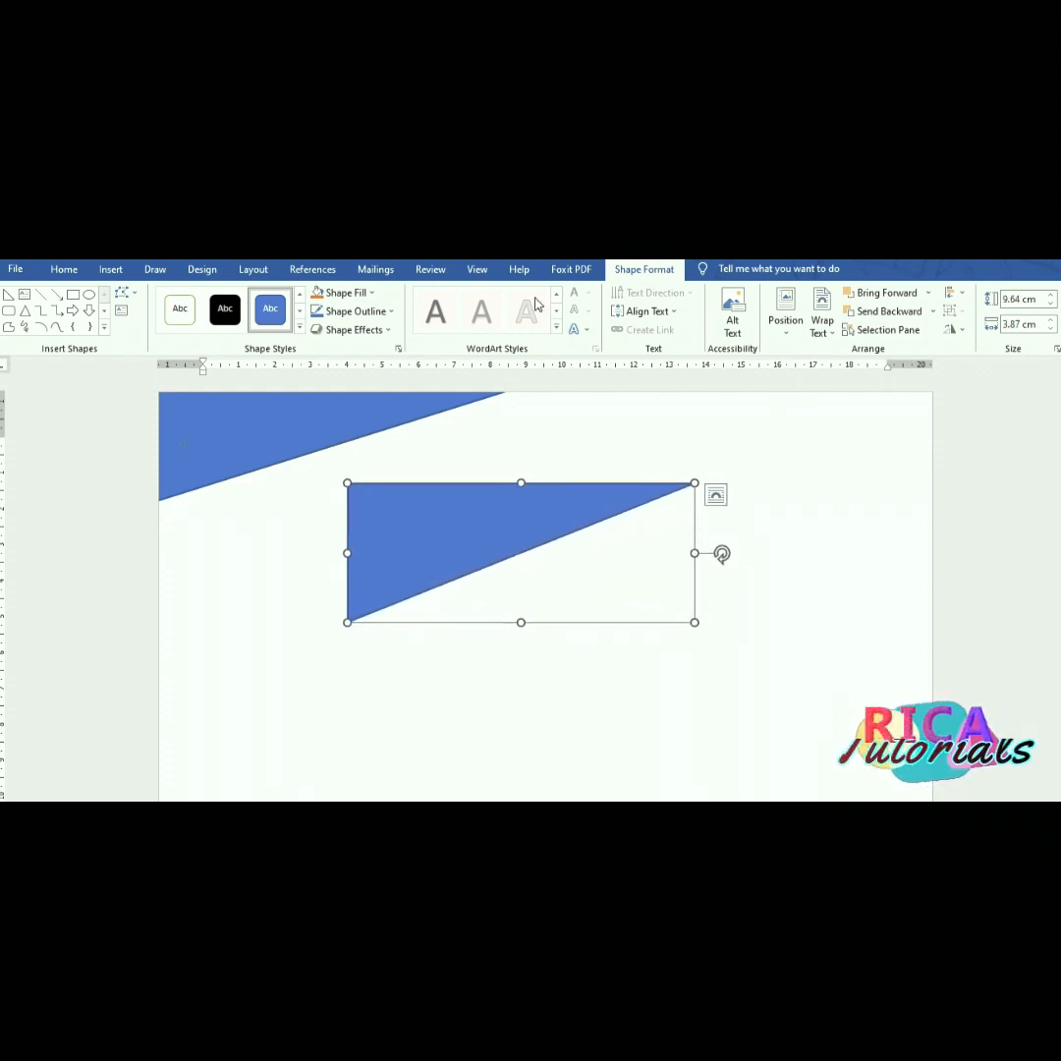
- Apply the shaded, shadowed theme styles to the triangles: blue for the copy and gray for the corner triangle
{"action": "left_click", "coordinate": [300, 329]}
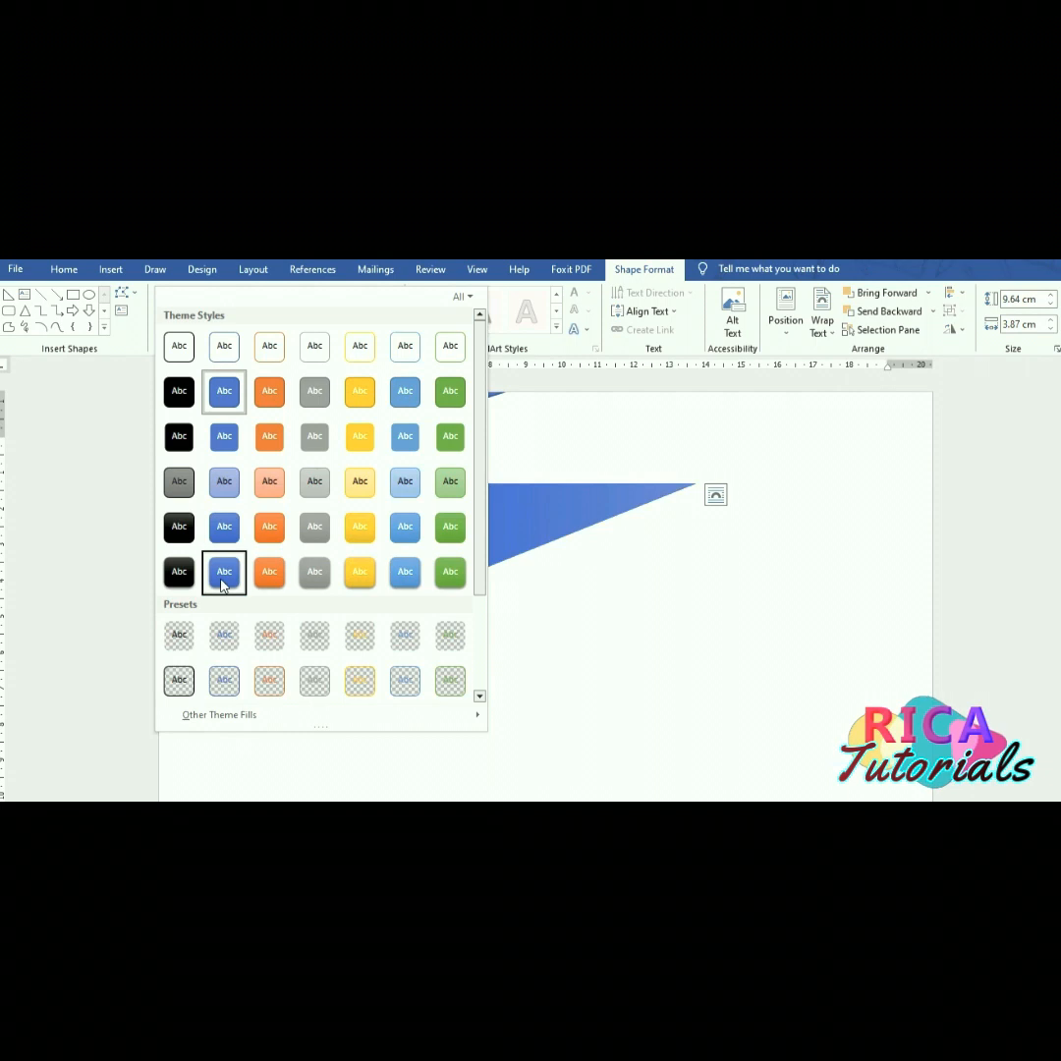
{"action": "left_click", "coordinate": [224, 575]}
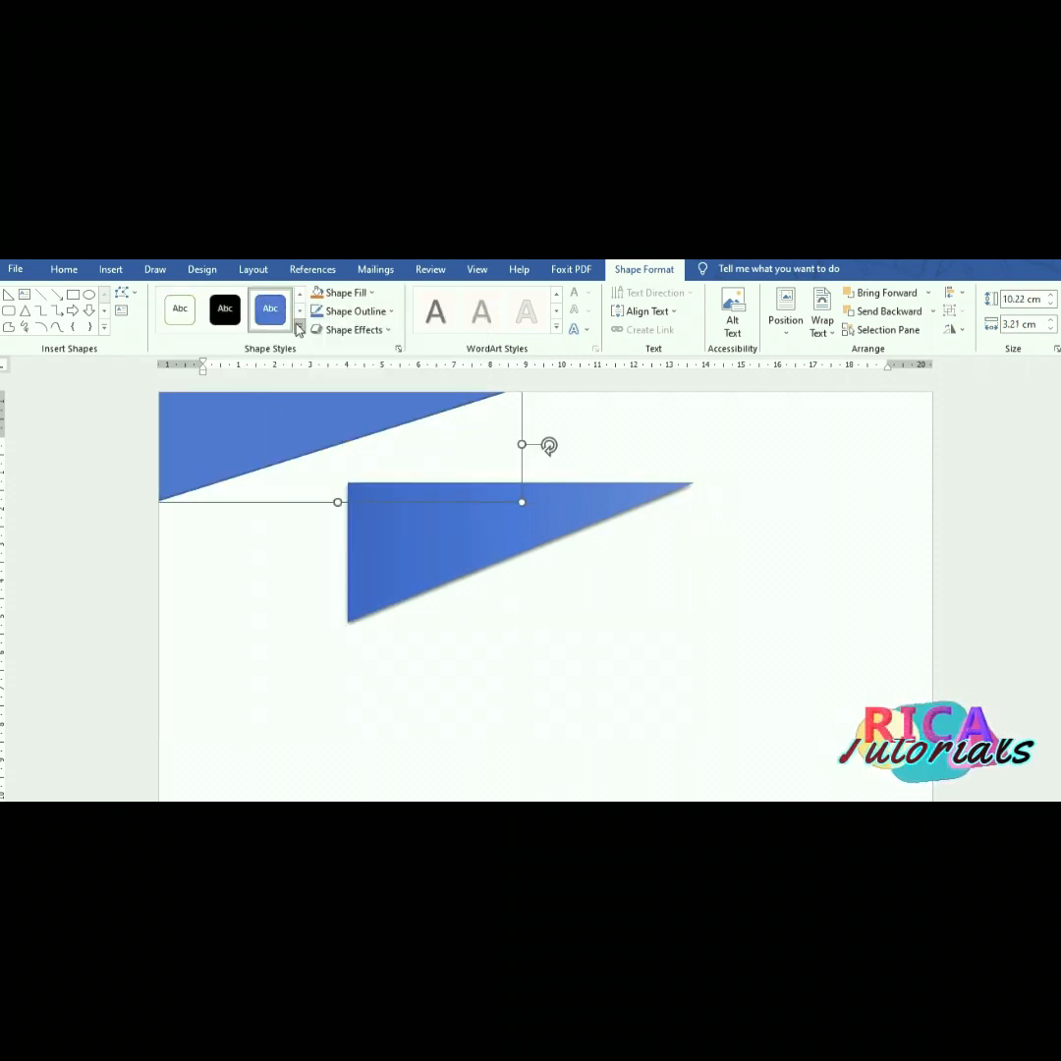
{"action": "left_click", "coordinate": [300, 329]}
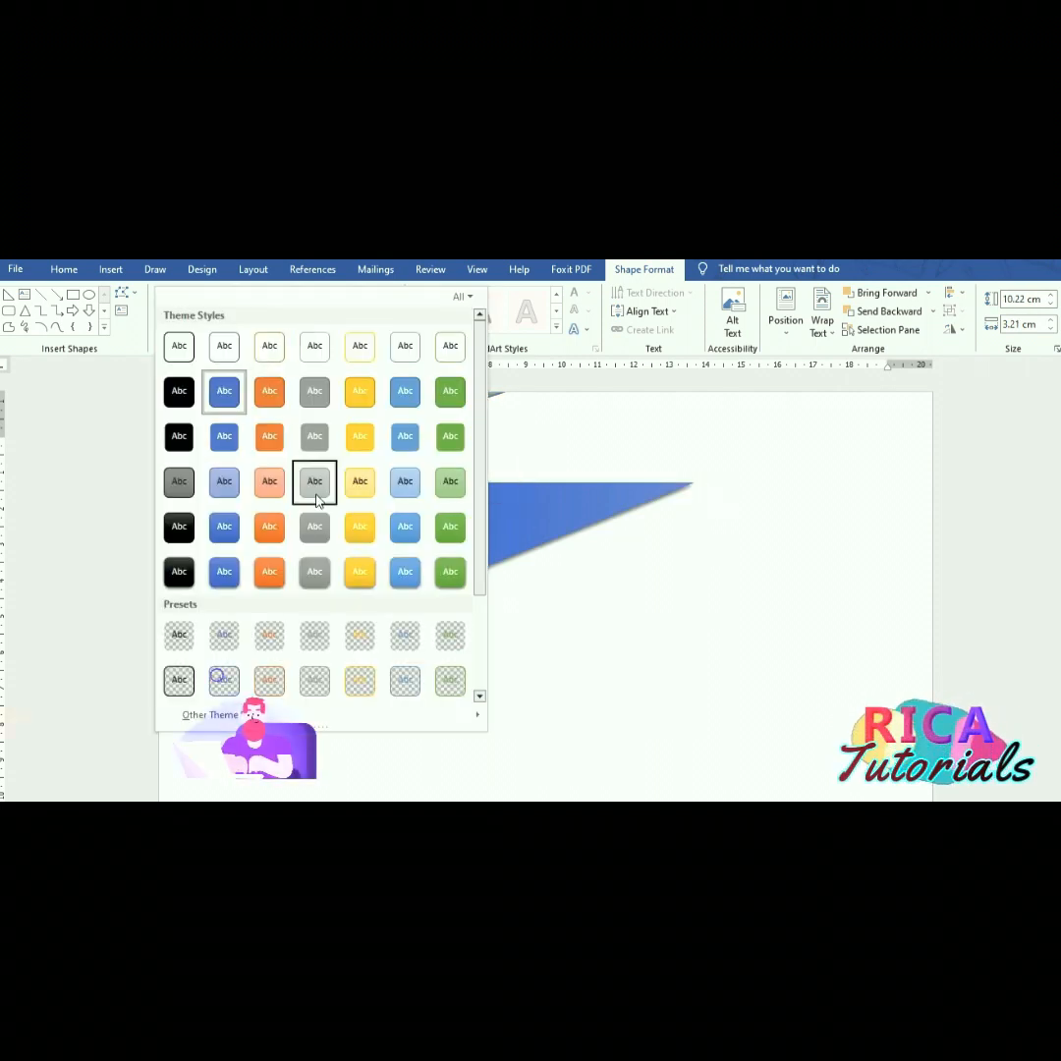
{"action": "left_click", "coordinate": [311, 570]}
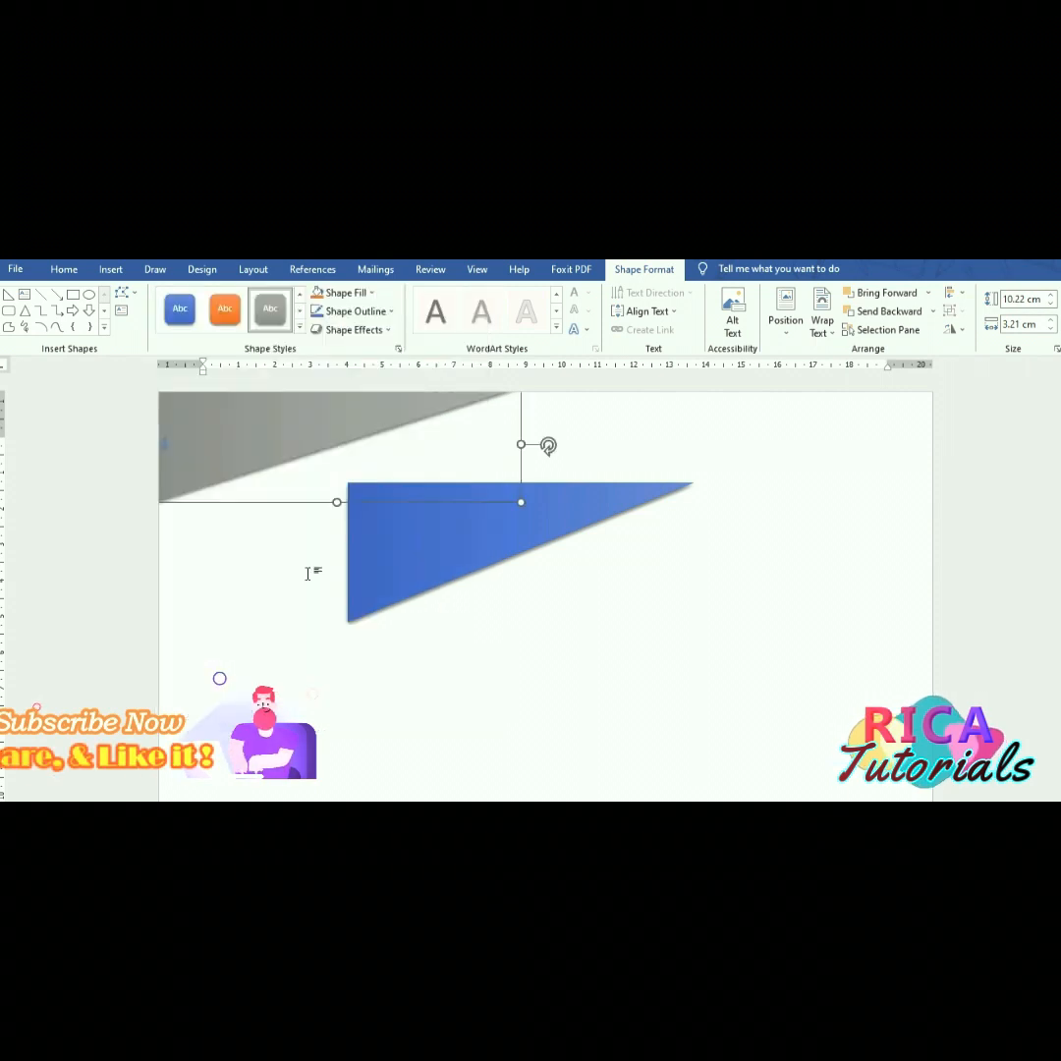
- Flatten the blue triangle to about 3.2 cm and place it over the gray one in the page corner, leaving a gray strip exposed
{"action": "left_click", "coordinate": [492, 537]}
{"action": "left_click_drag", "start_coordinate": [480, 538], "coordinate": [341, 479]}
{"action": "mouse_move", "coordinate": [361, 576]}
{"action": "left_mouse_down"}
{"action": "mouse_move", "coordinate": [358, 535]}
{"action": "mouse_move", "coordinate": [357, 547]}
{"action": "left_mouse_up"}
{"action": "left_click_drag", "start_coordinate": [310, 483], "coordinate": [259, 428]}
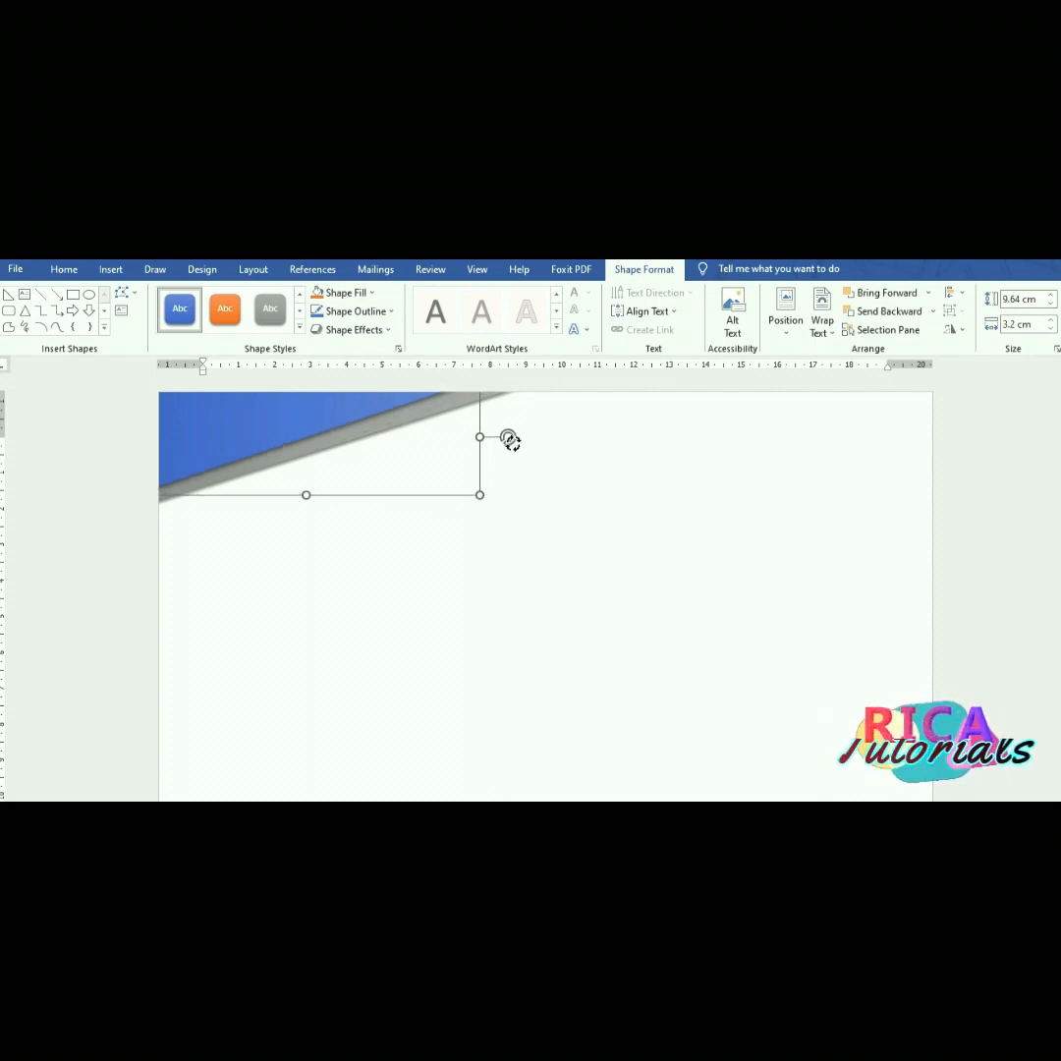
{"action": "left_click", "coordinate": [524, 528]}
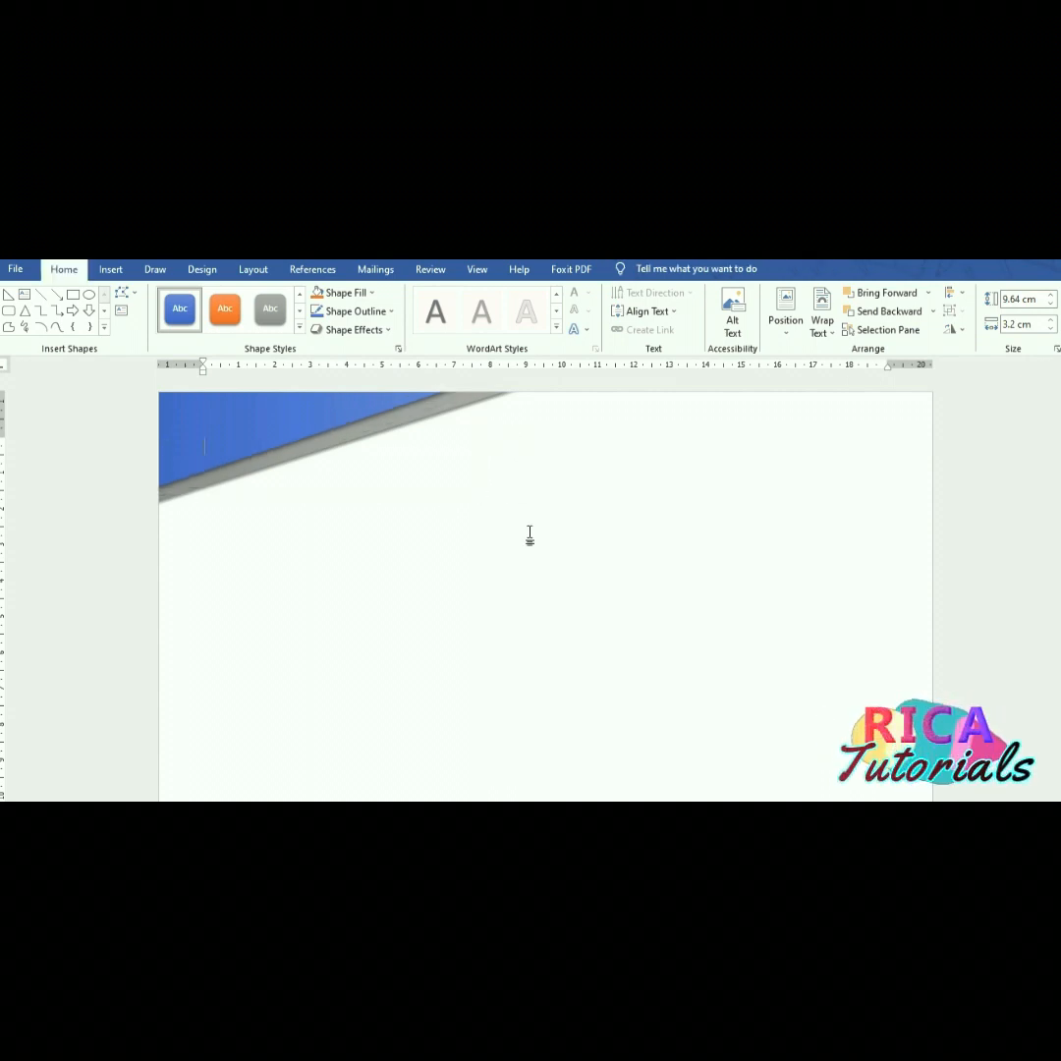
- Try to rotate the gray triangle slightly
{"action": "left_click", "coordinate": [416, 427]}
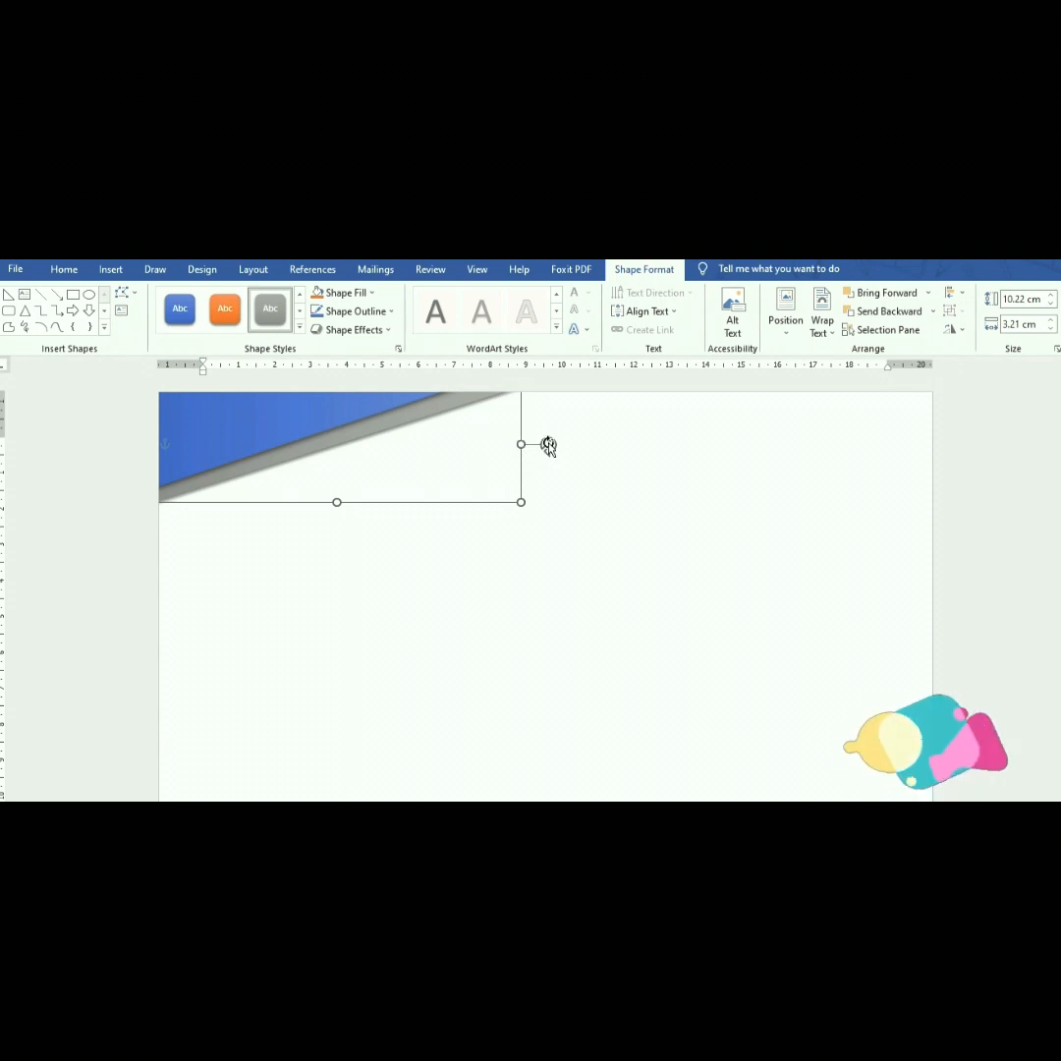
{"action": "mouse_move", "coordinate": [546, 441]}
{"action": "left_mouse_down"}
{"action": "mouse_move", "coordinate": [545, 431]}
{"action": "mouse_move", "coordinate": [547, 444]}
{"action": "left_mouse_up"}
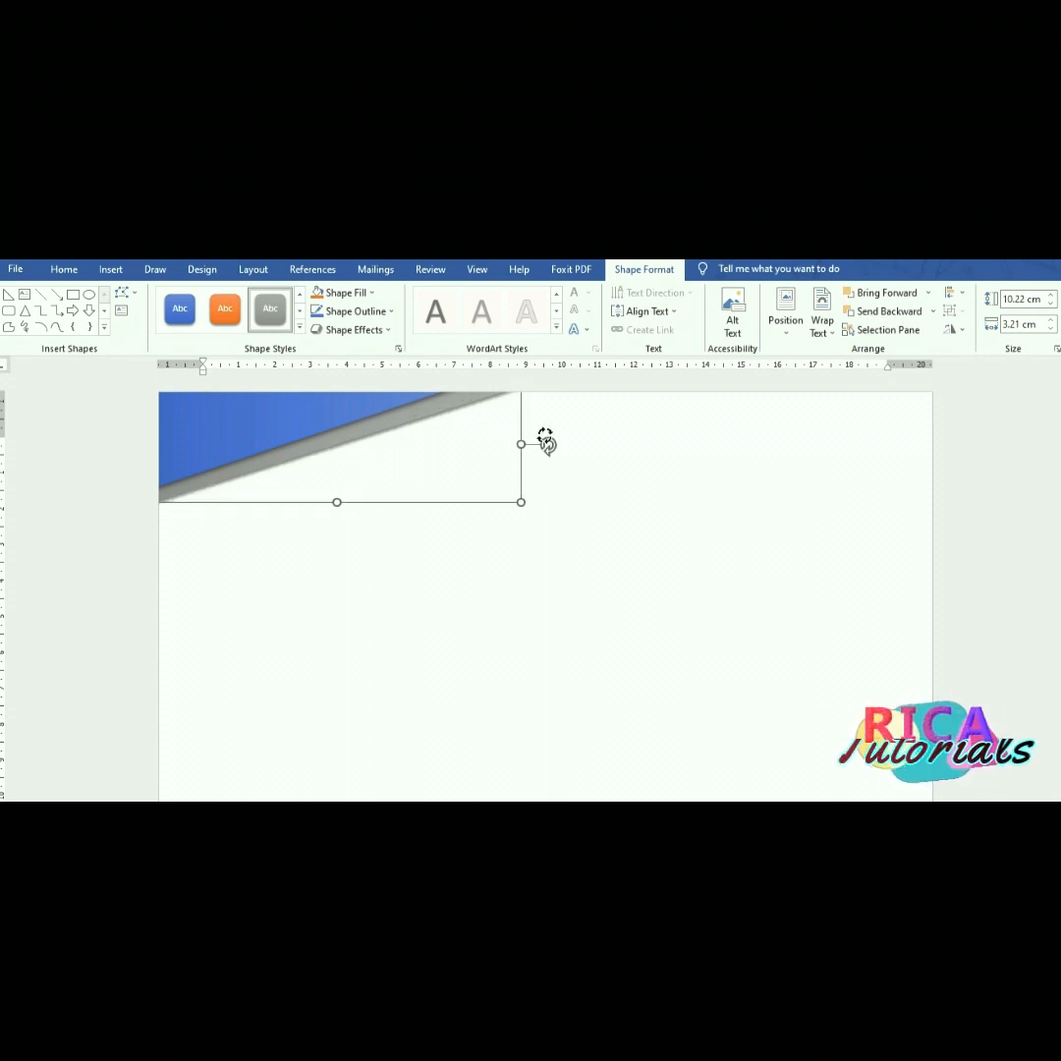
{"action": "left_click", "coordinate": [227, 569]}
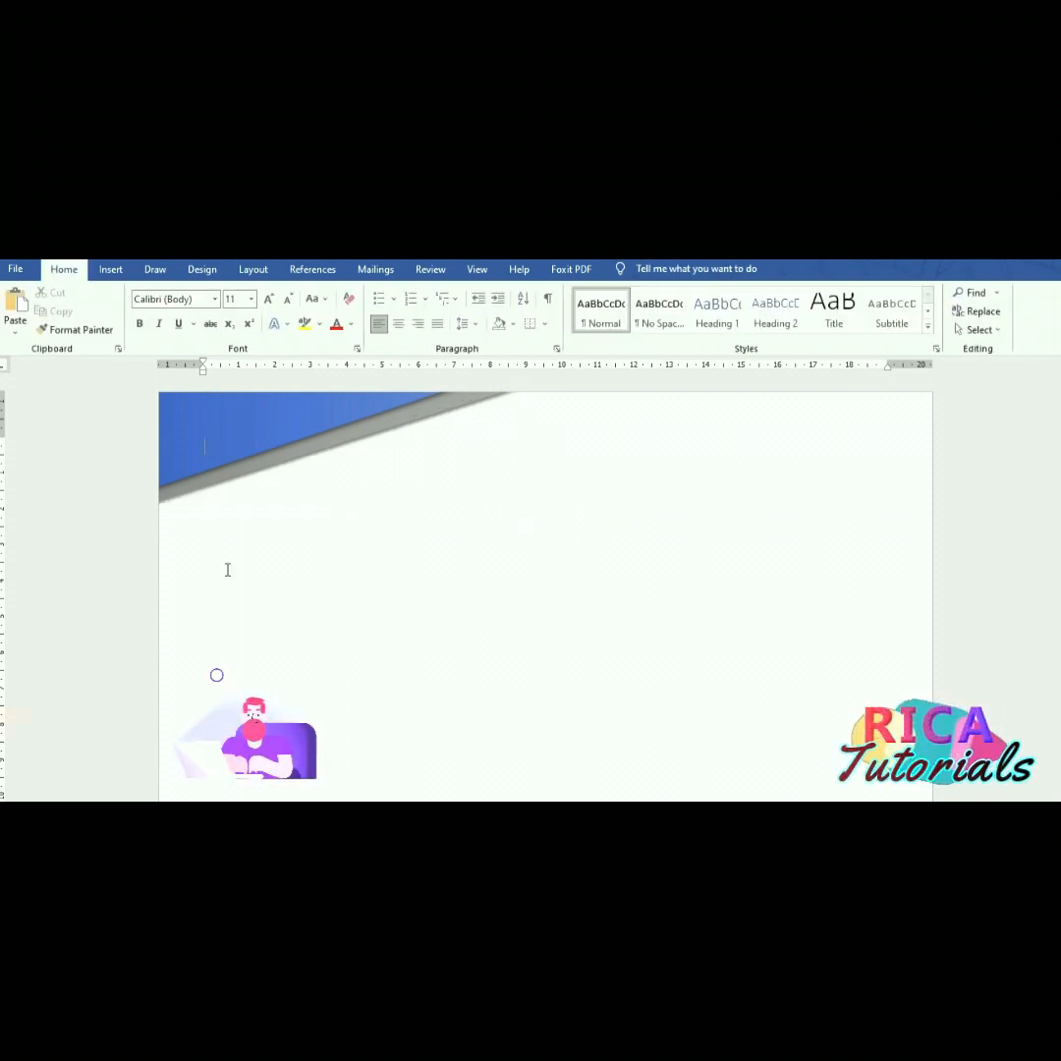
- Stretch the blue triangle horizontally along the page's upper edge to narrow the gray strip beside it
{"action": "left_click", "coordinate": [293, 432]}
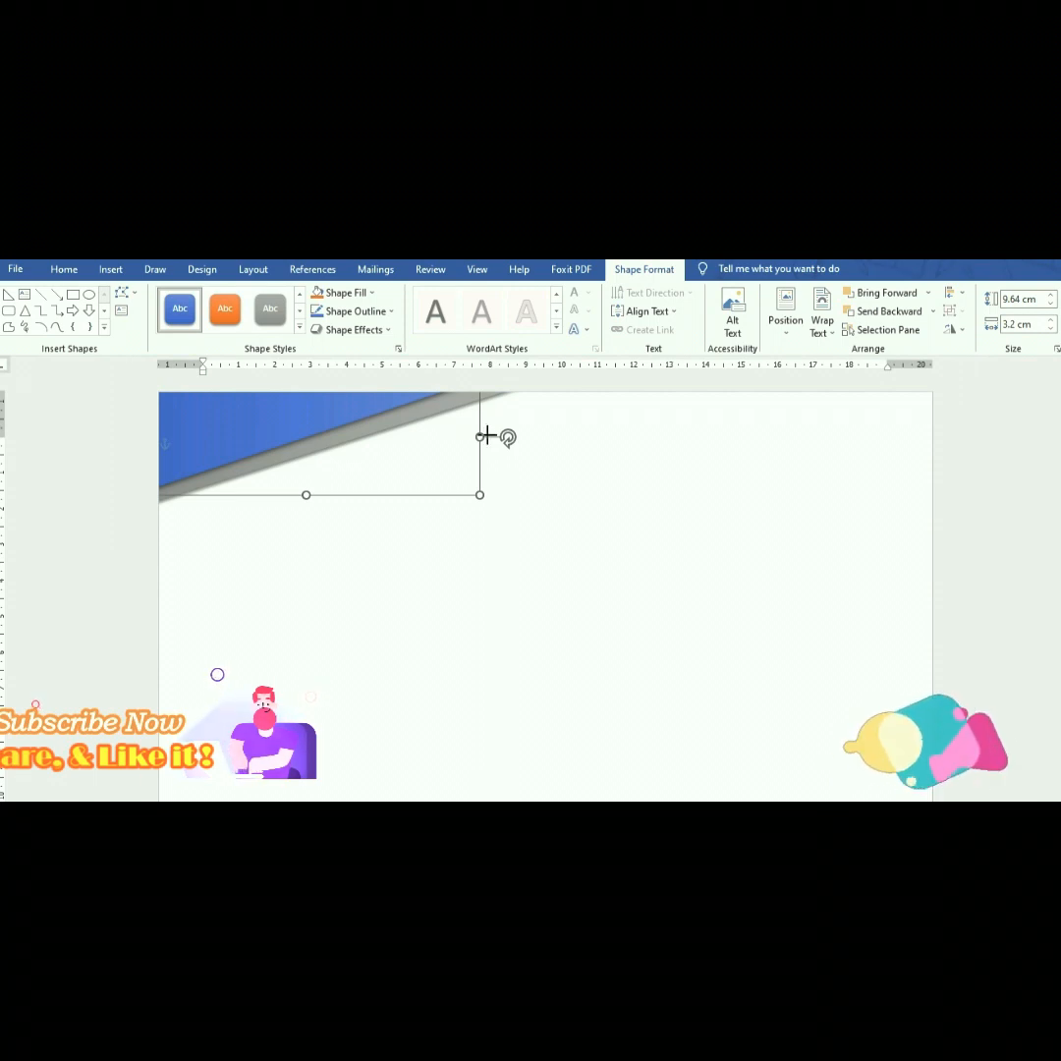
{"action": "left_click_drag", "start_coordinate": [484, 435], "coordinate": [508, 435]}
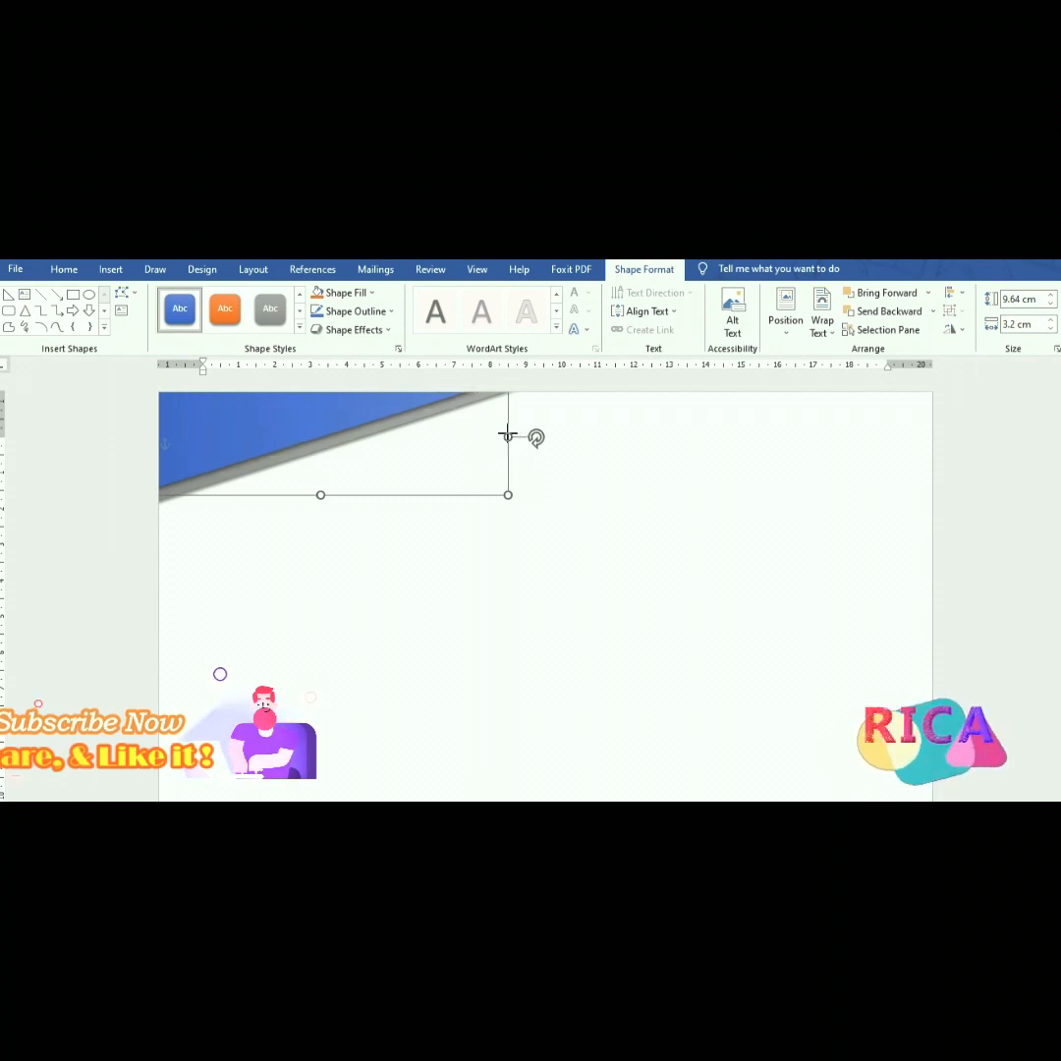
{"action": "left_click", "coordinate": [639, 569]}
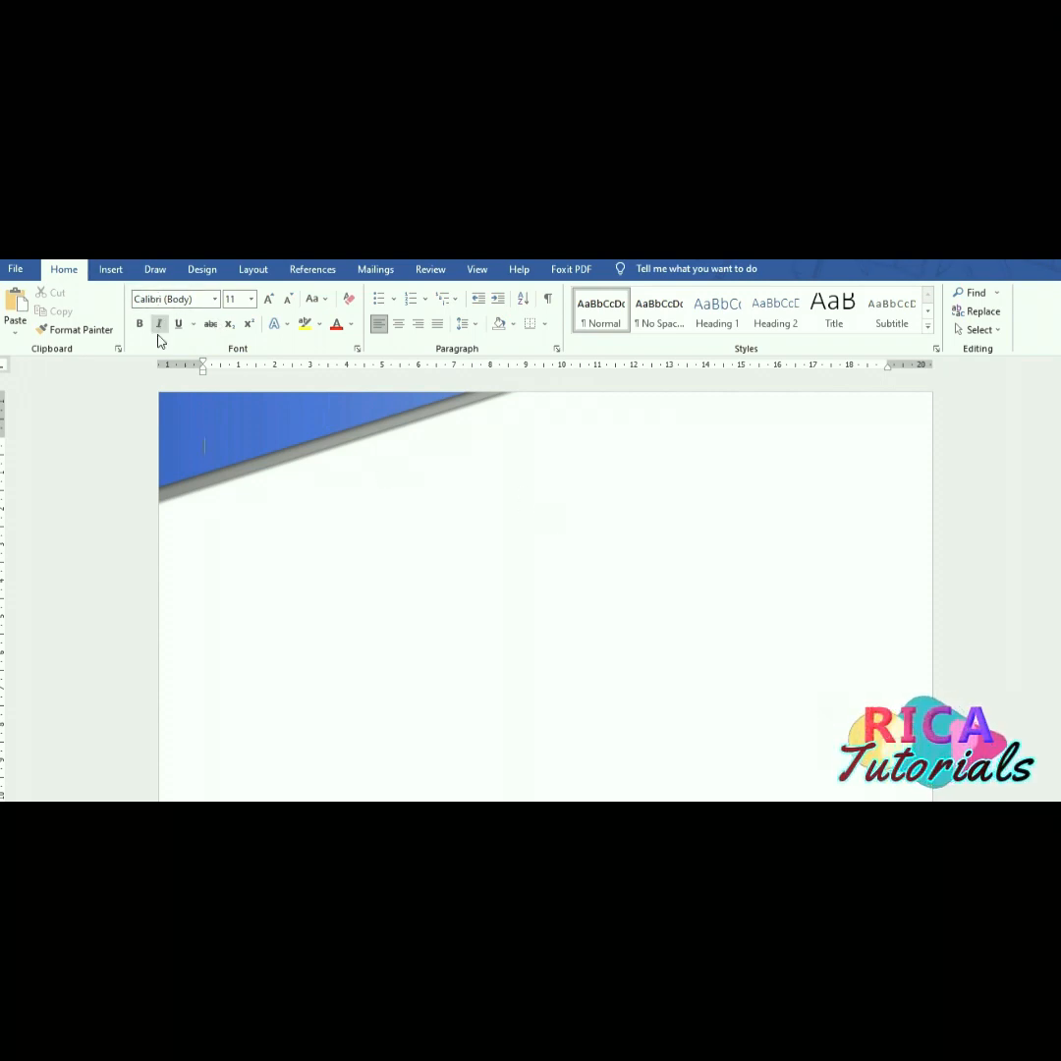
- Draw a horizontal line about 19.33 cm long across the page, just below the corner triangles
{"action": "left_click", "coordinate": [111, 271]}
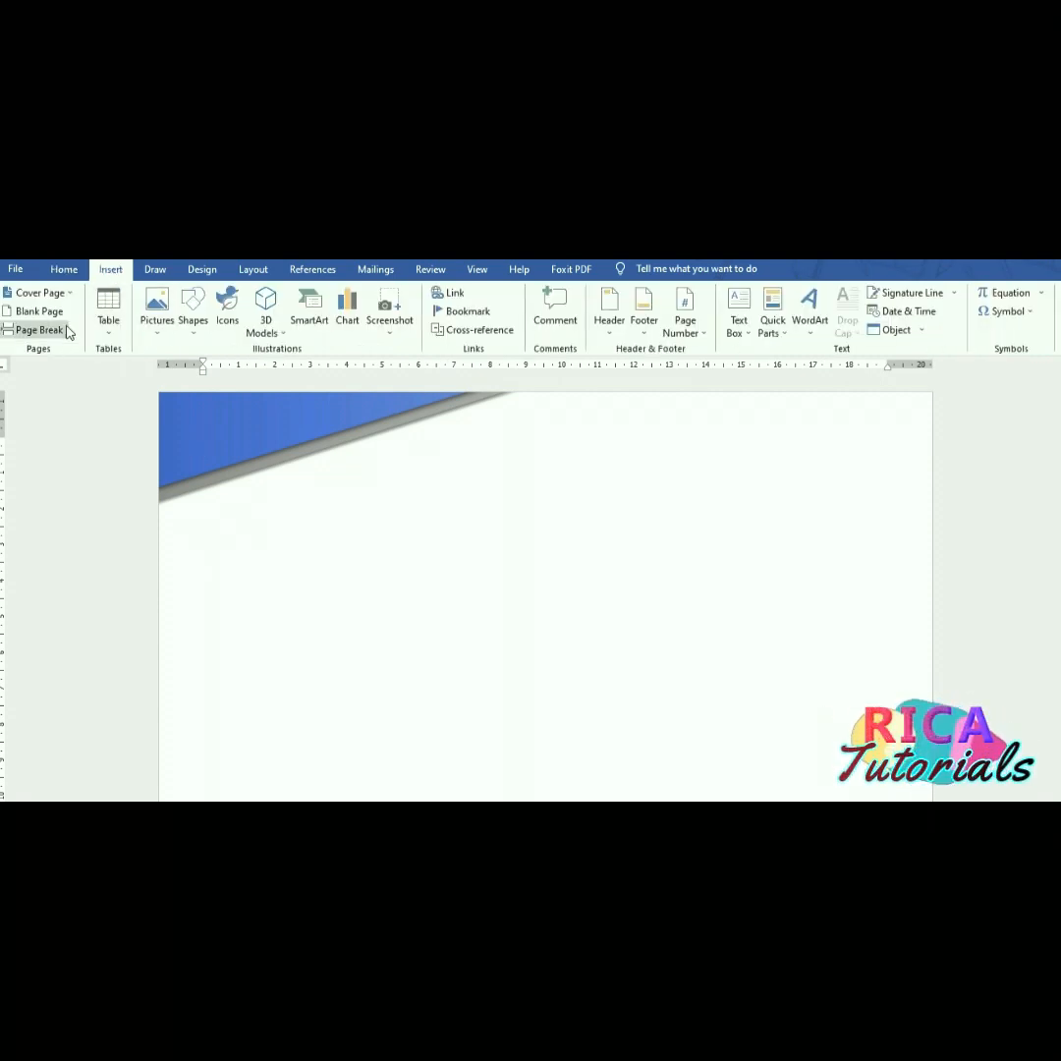
{"action": "left_click", "coordinate": [44, 293]}
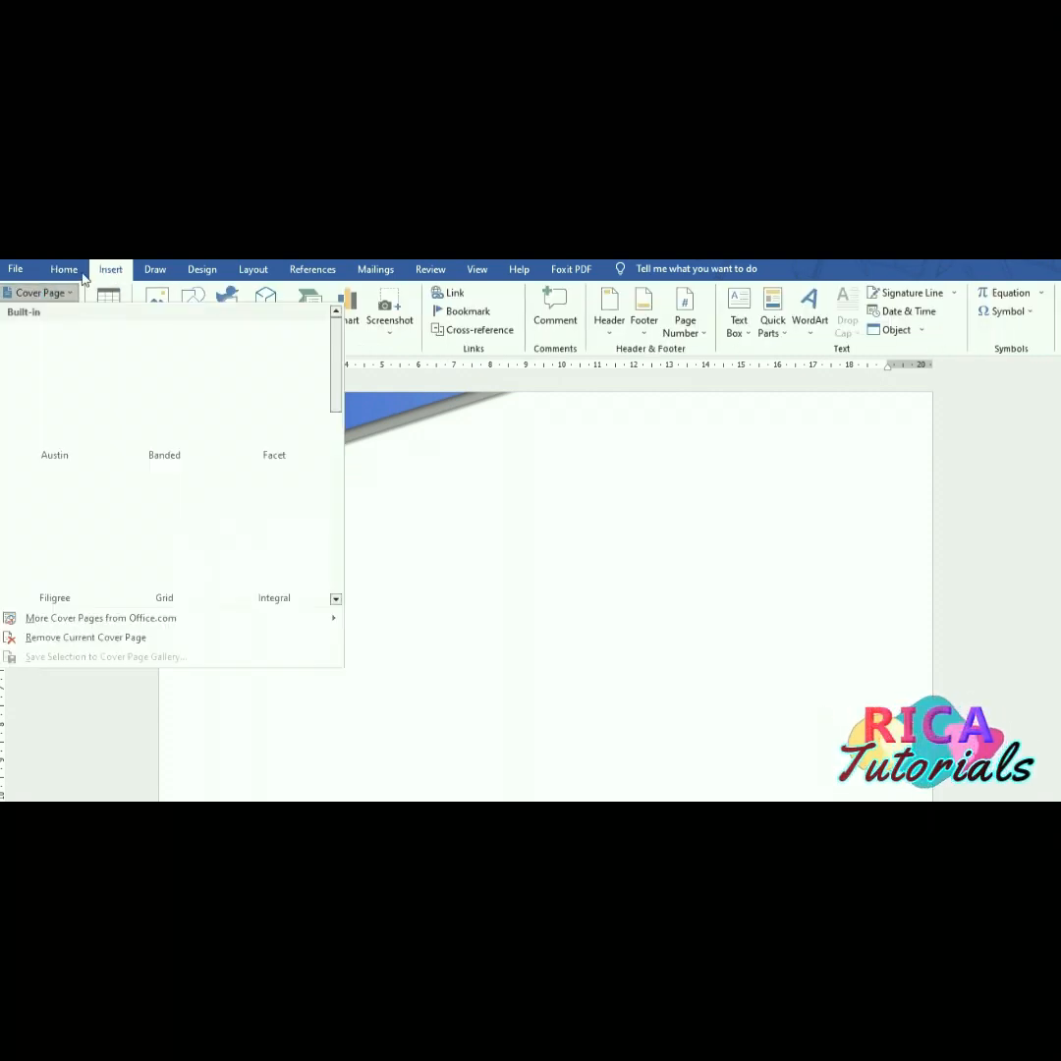
{"action": "left_click", "coordinate": [113, 278]}
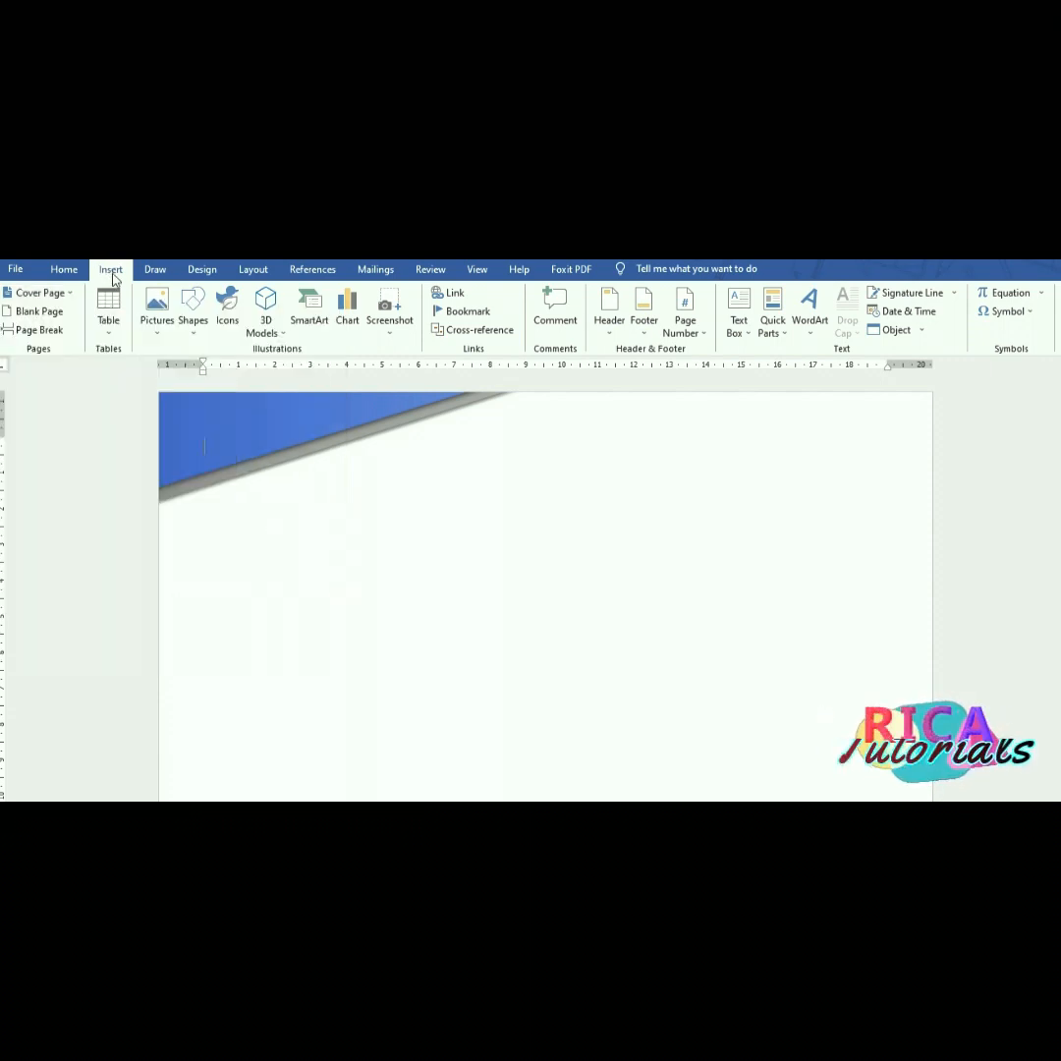
{"action": "left_click", "coordinate": [192, 324]}
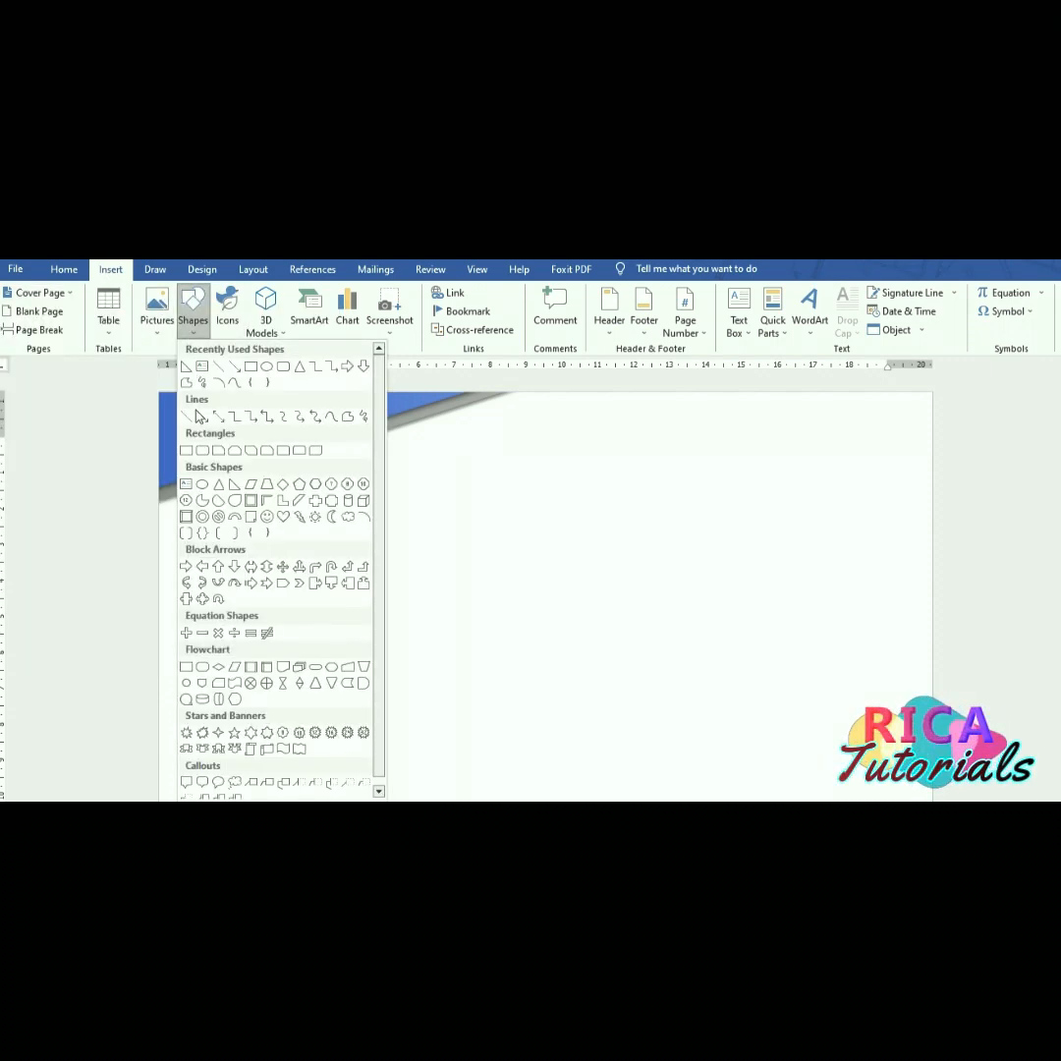
{"action": "left_click", "coordinate": [249, 366]}
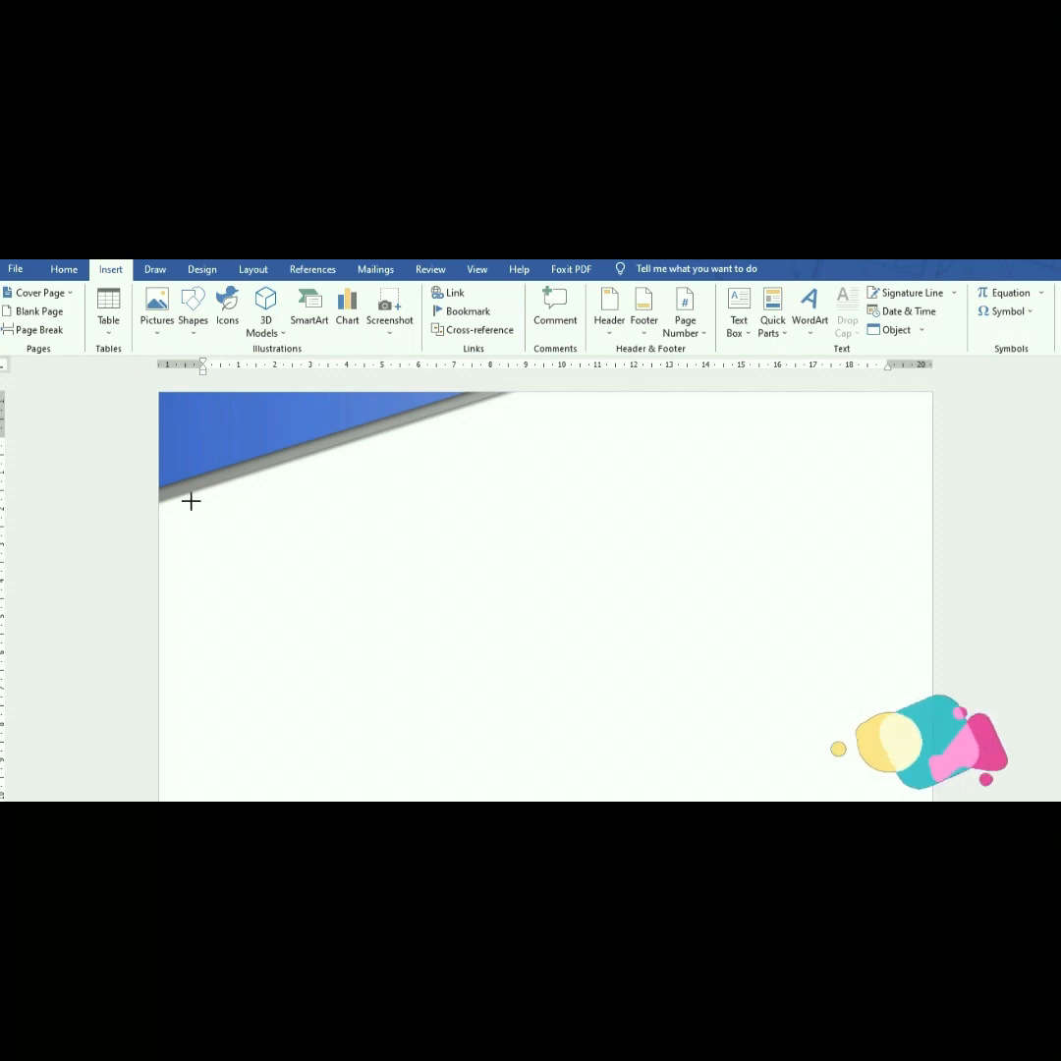
{"action": "left_click_drag", "start_coordinate": [205, 498], "coordinate": [702, 503]}
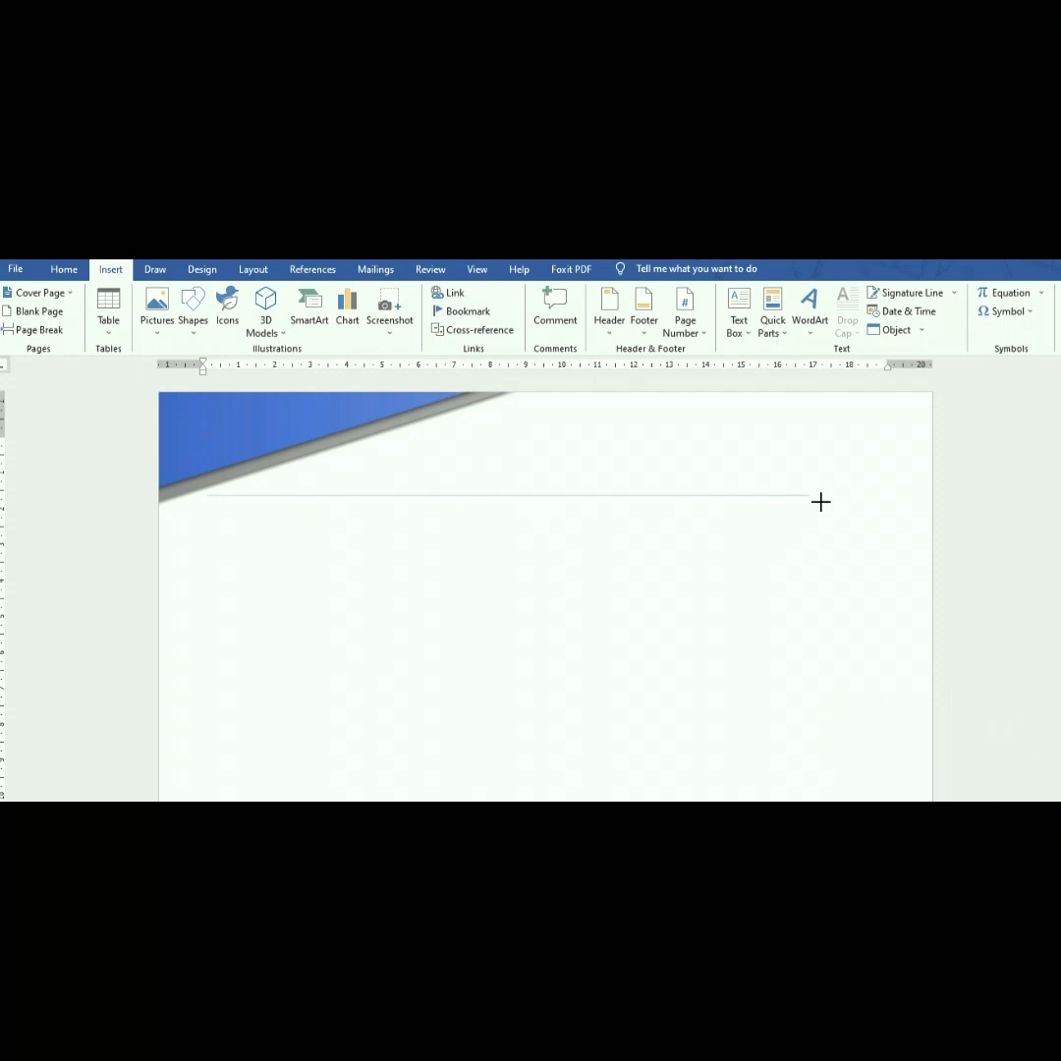
{"action": "left_click_drag", "start_coordinate": [895, 496], "coordinate": [901, 496]}
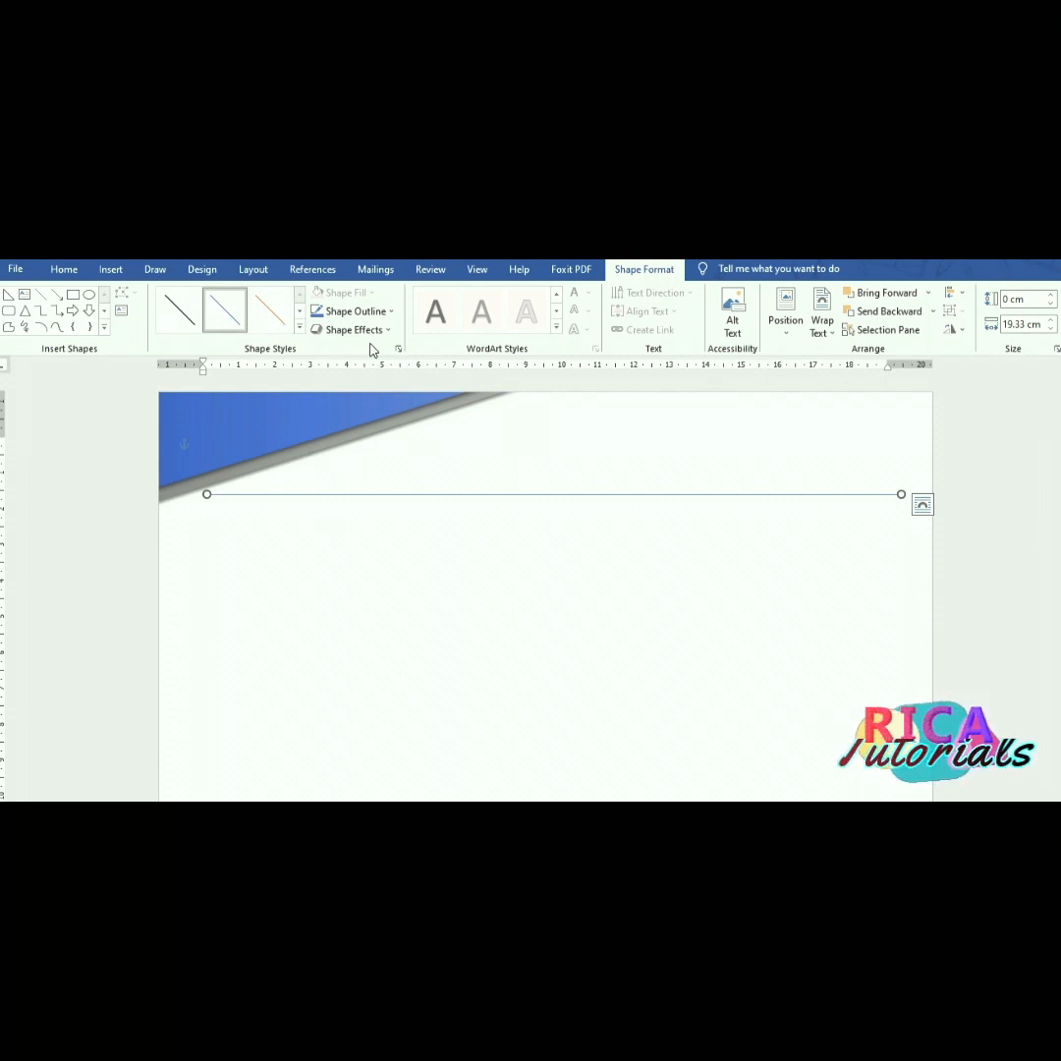
{"action": "left_click", "coordinate": [352, 311]}
{"action": "mouse_move", "coordinate": [353, 500]}
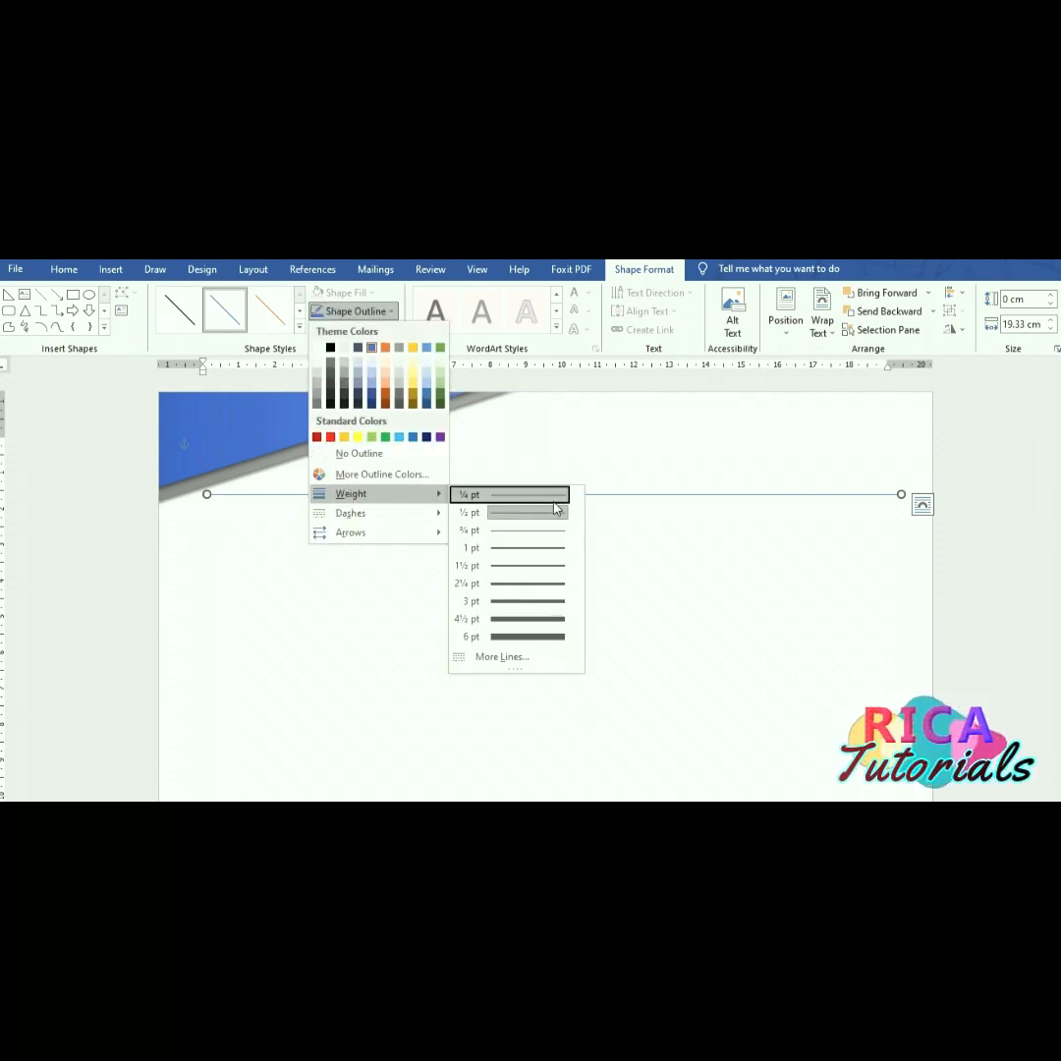
{"action": "left_click", "coordinate": [711, 614]}
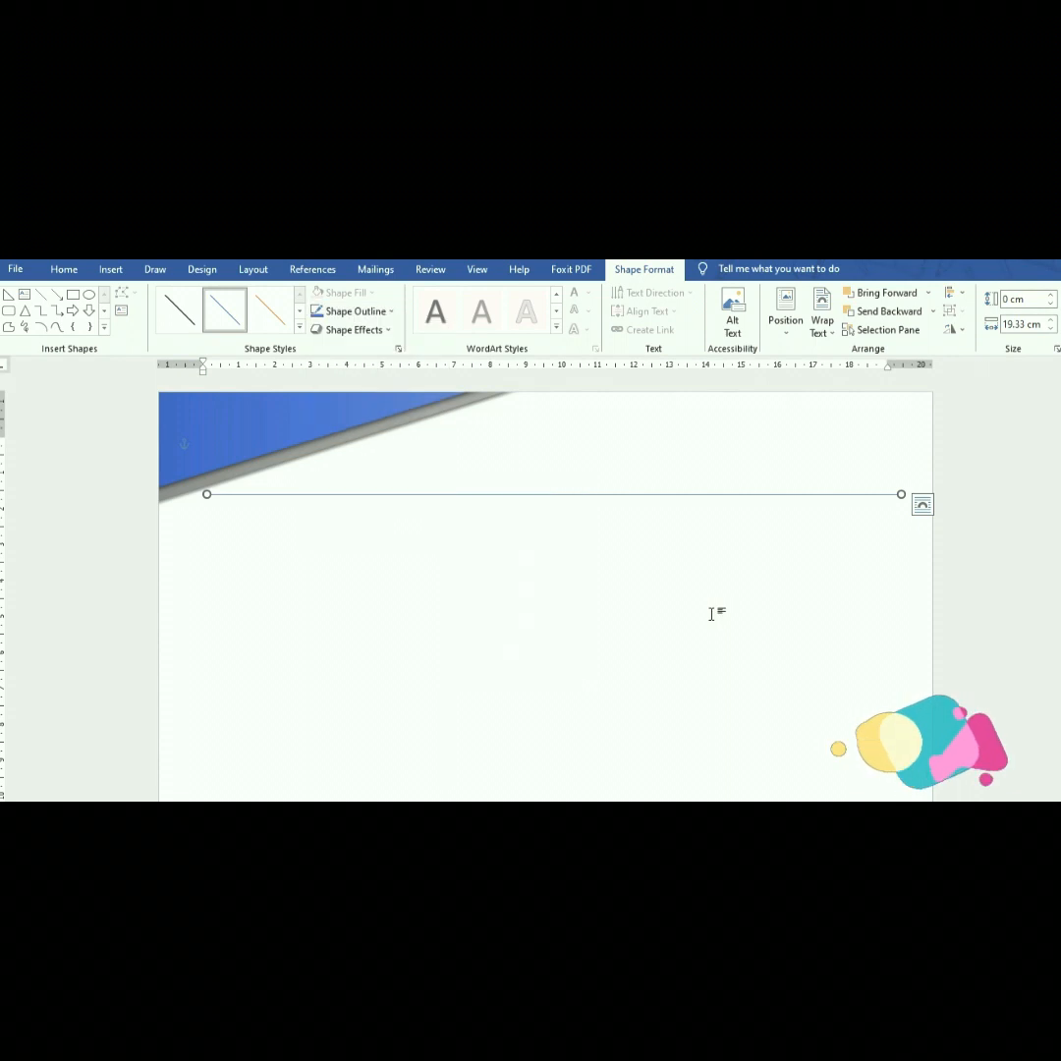
- Close the ESET Smart Security Premium activation window that covers the document
{"action": "left_click", "coordinate": [363, 320]}
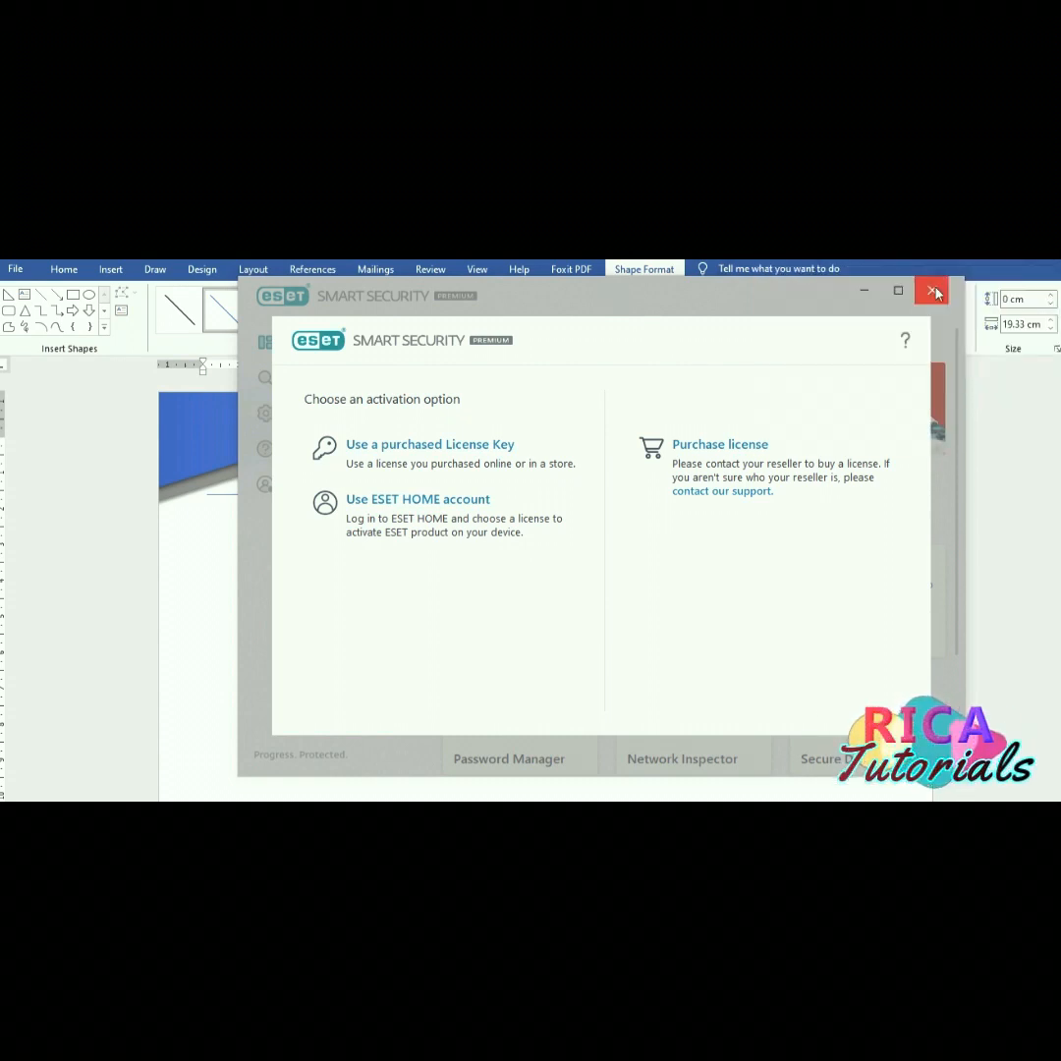
{"action": "left_click", "coordinate": [928, 292]}
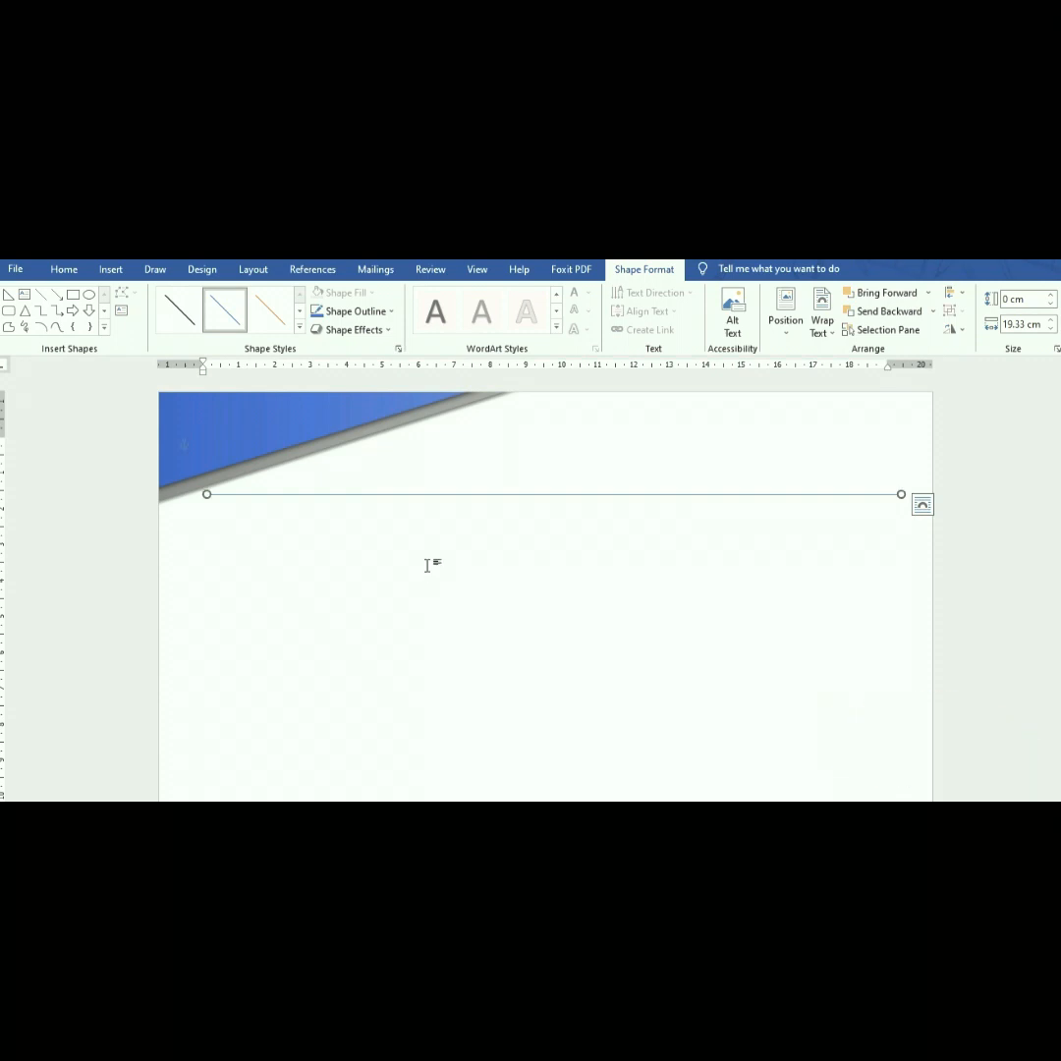
- Paste a copy of the horizontal line below the original and set its outline weight to 4½ pt
{"action": "key", "text": "ctrl+v"}
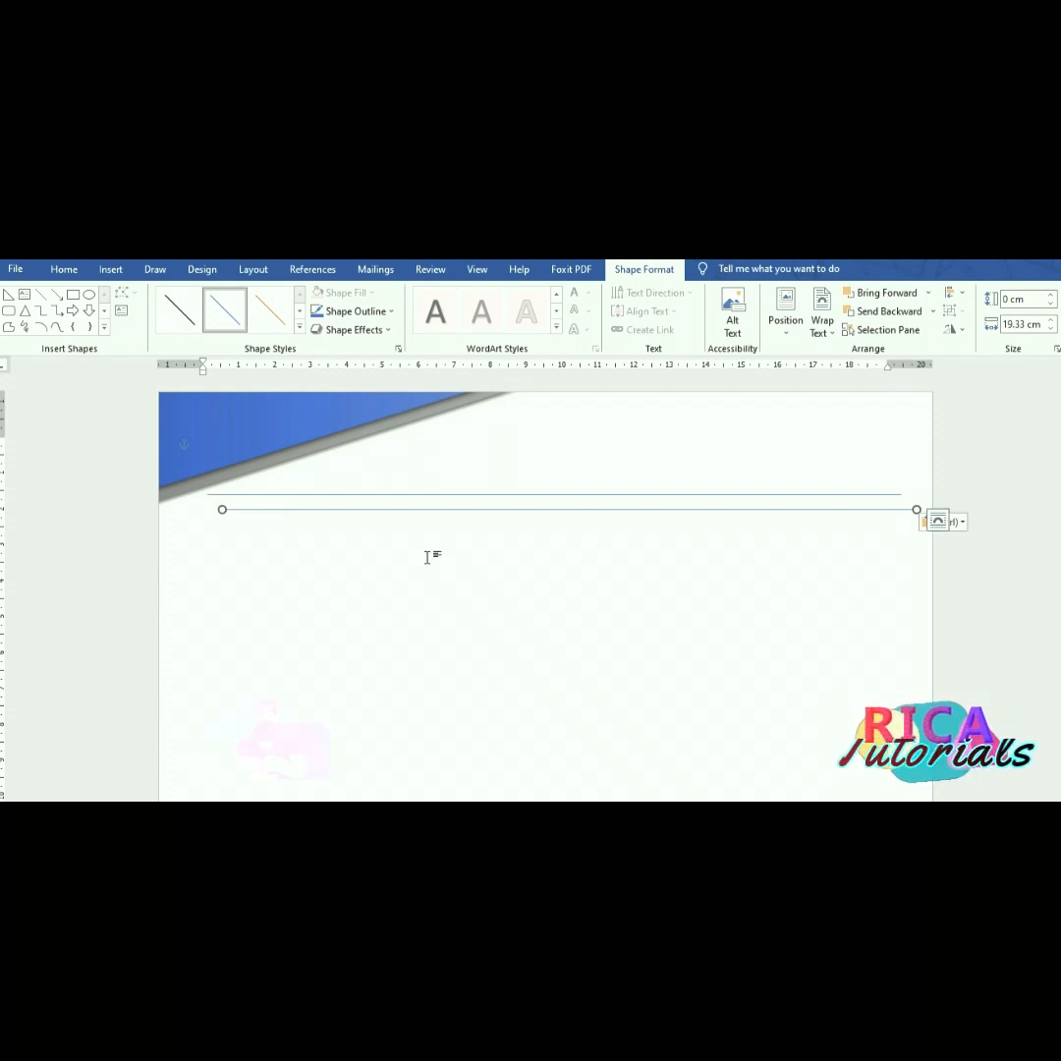
{"action": "left_click", "coordinate": [343, 314]}
{"action": "mouse_move", "coordinate": [351, 494]}
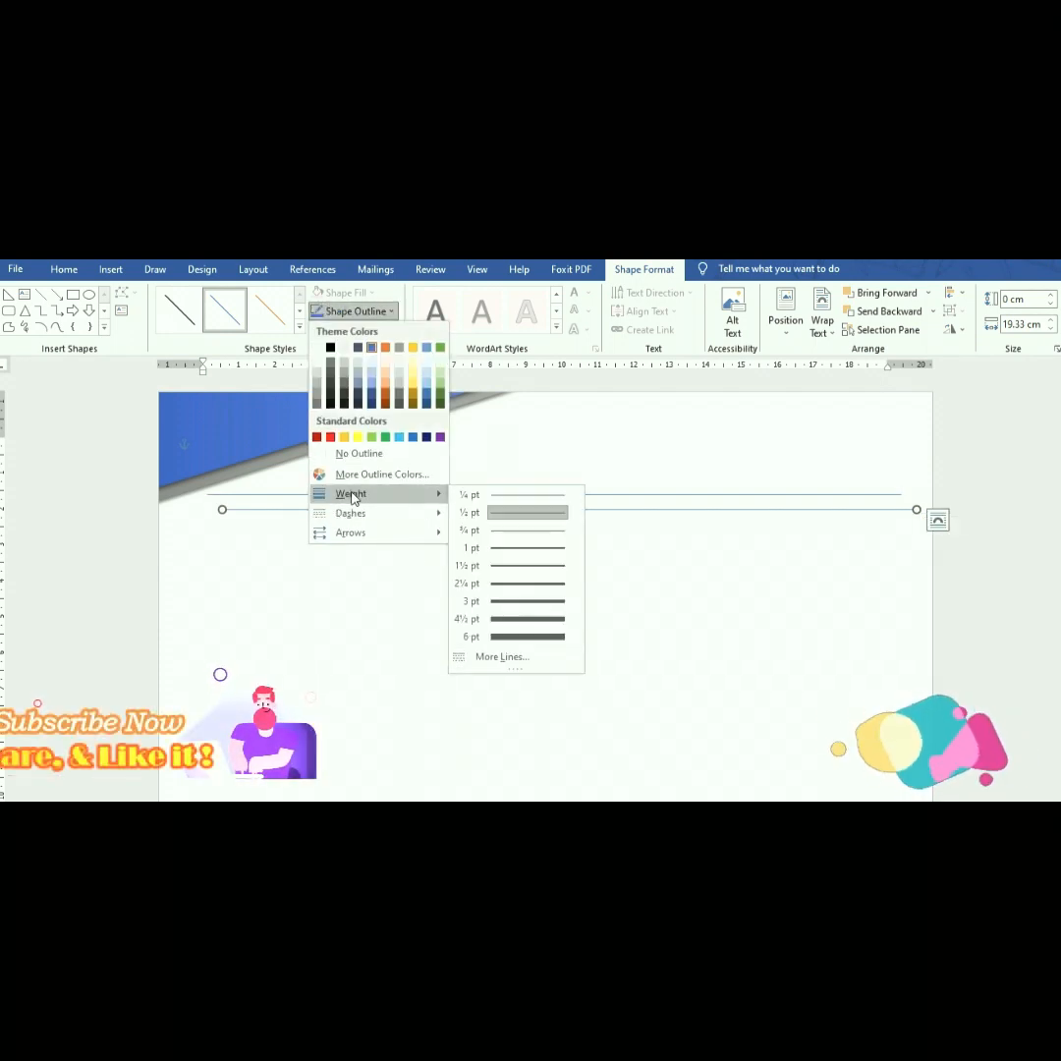
{"action": "left_click", "coordinate": [520, 618]}
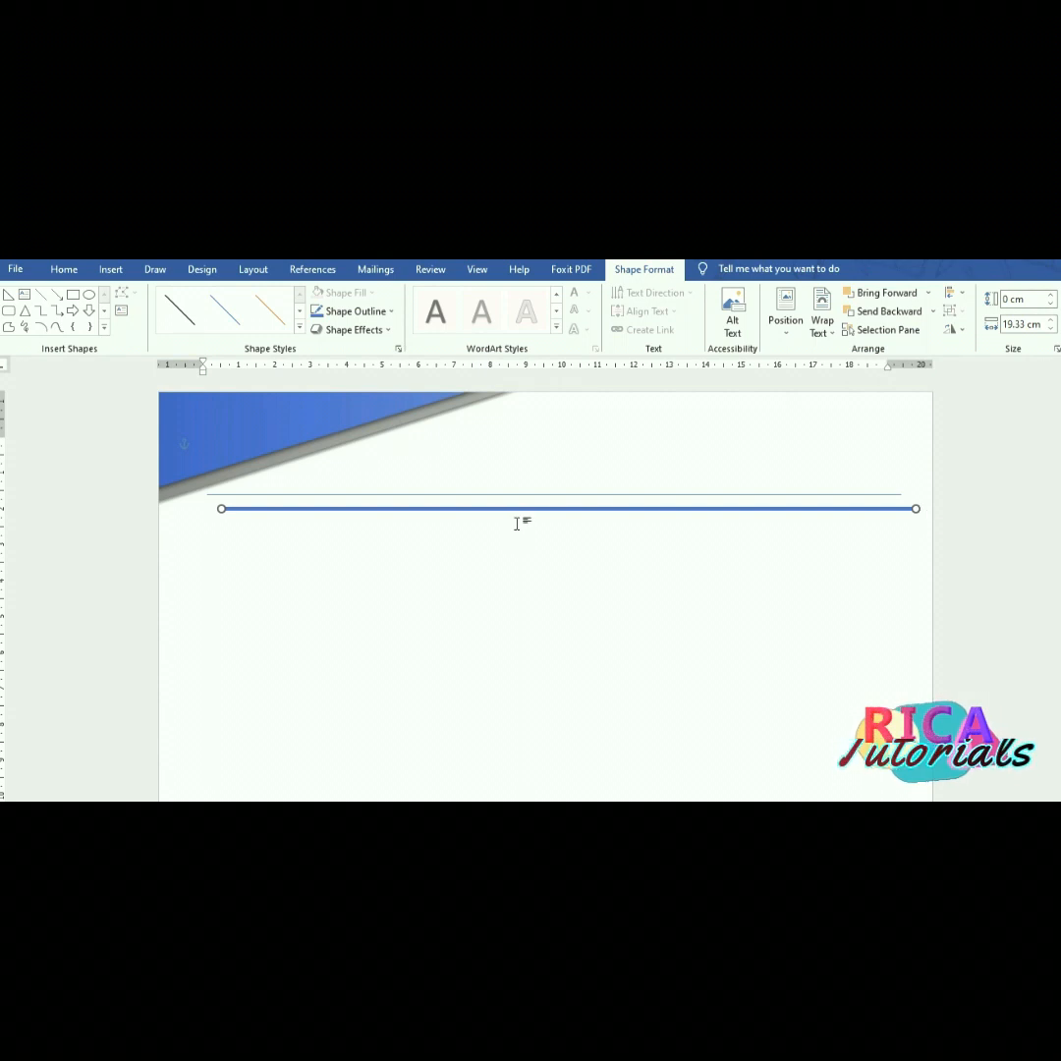
- Nudge the thick line to sit just above the thin line with their ends aligned, and deselect it
{"action": "key", "text": "Left"}
{"action": "key", "text": "Left"}
{"action": "key", "text": "Left"}
{"action": "key", "text": "Left"}
{"action": "key", "text": "Up"}
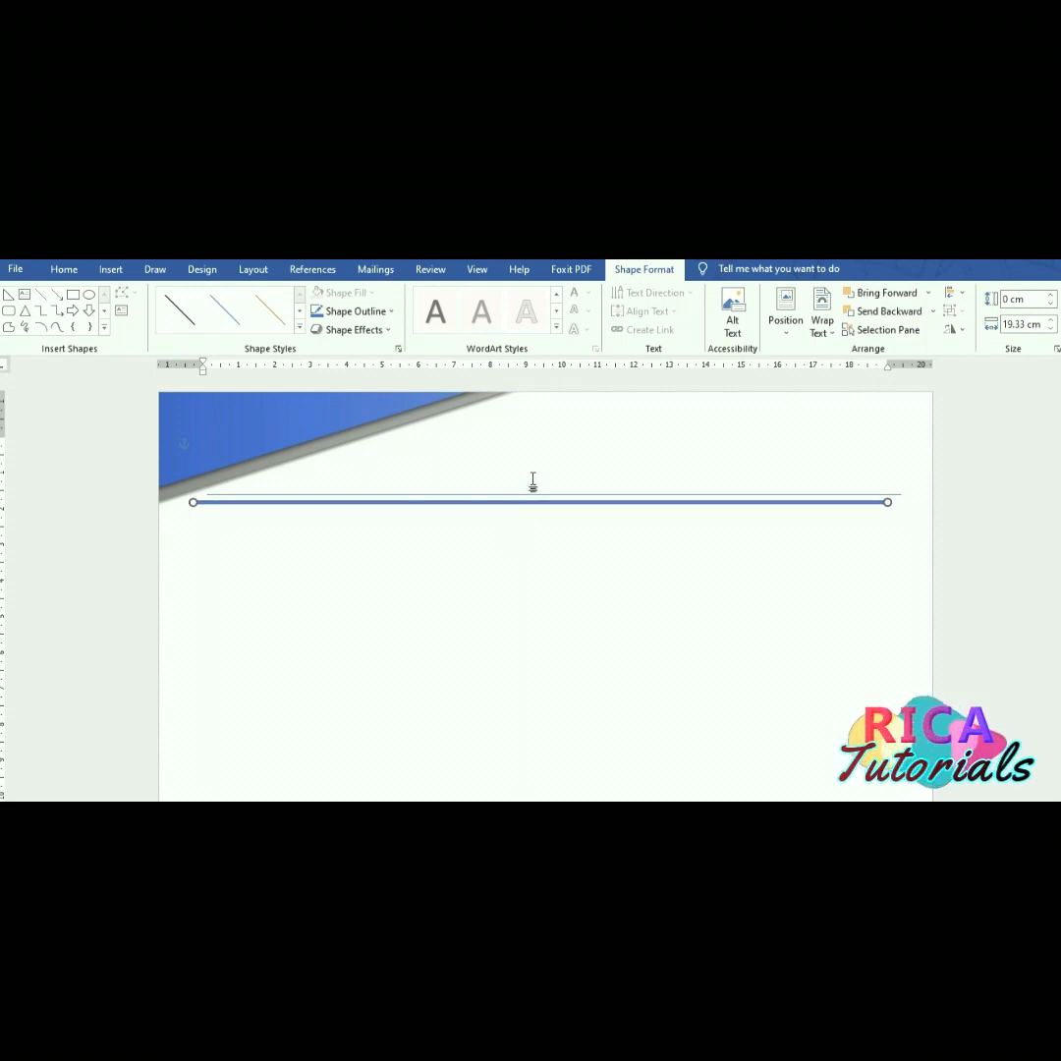
{"action": "key", "text": "Up"}
{"action": "key", "text": "Up"}
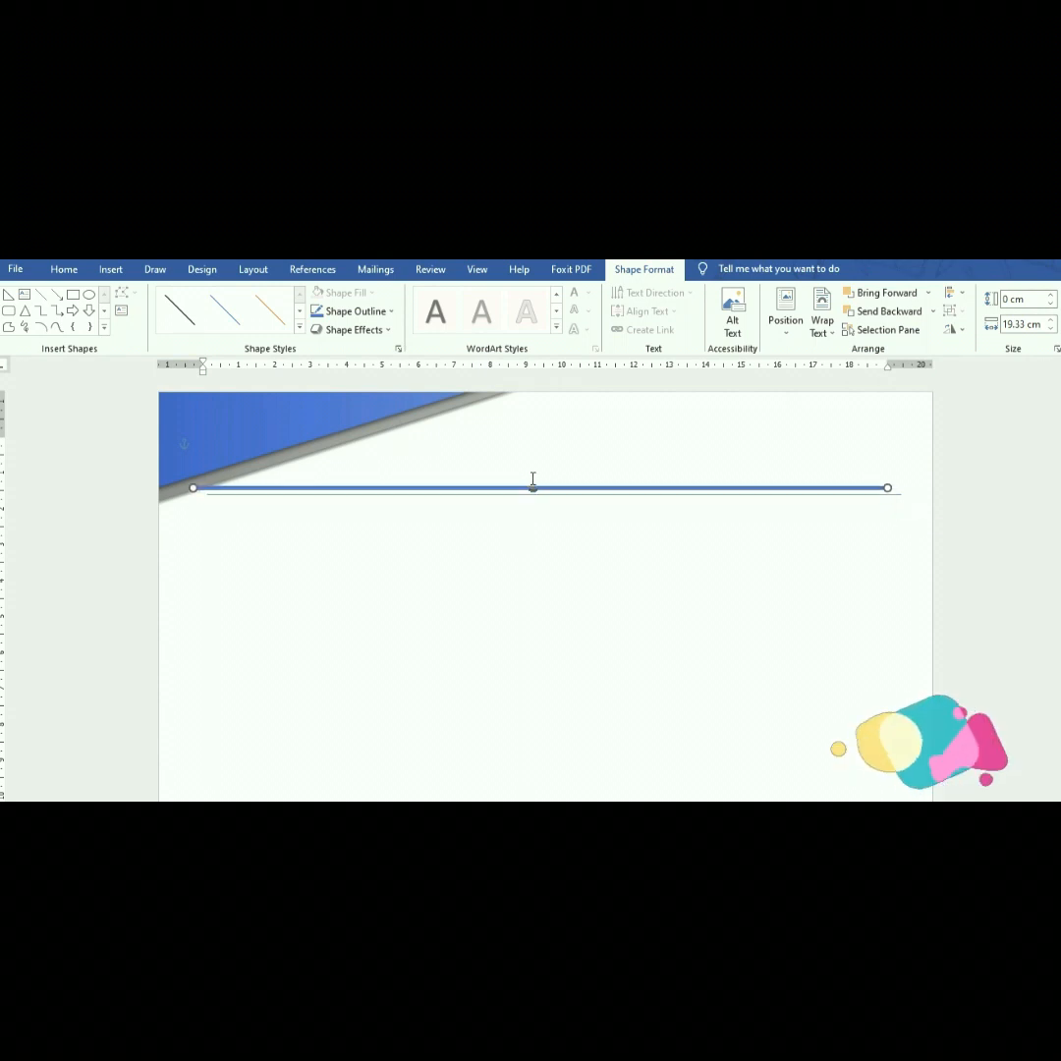
{"action": "key", "text": "Right"}
{"action": "key", "text": "Right"}
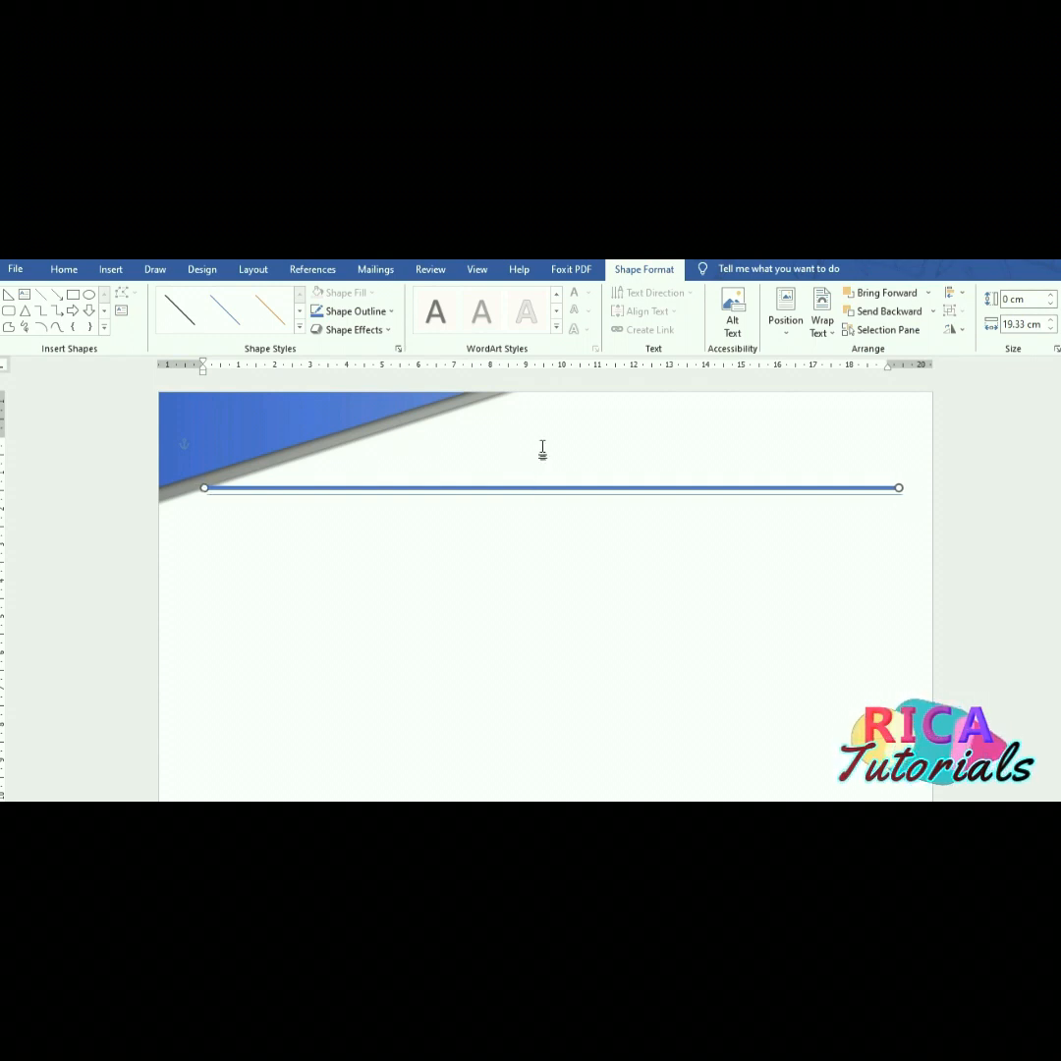
{"action": "key", "text": "ctrl+Down"}
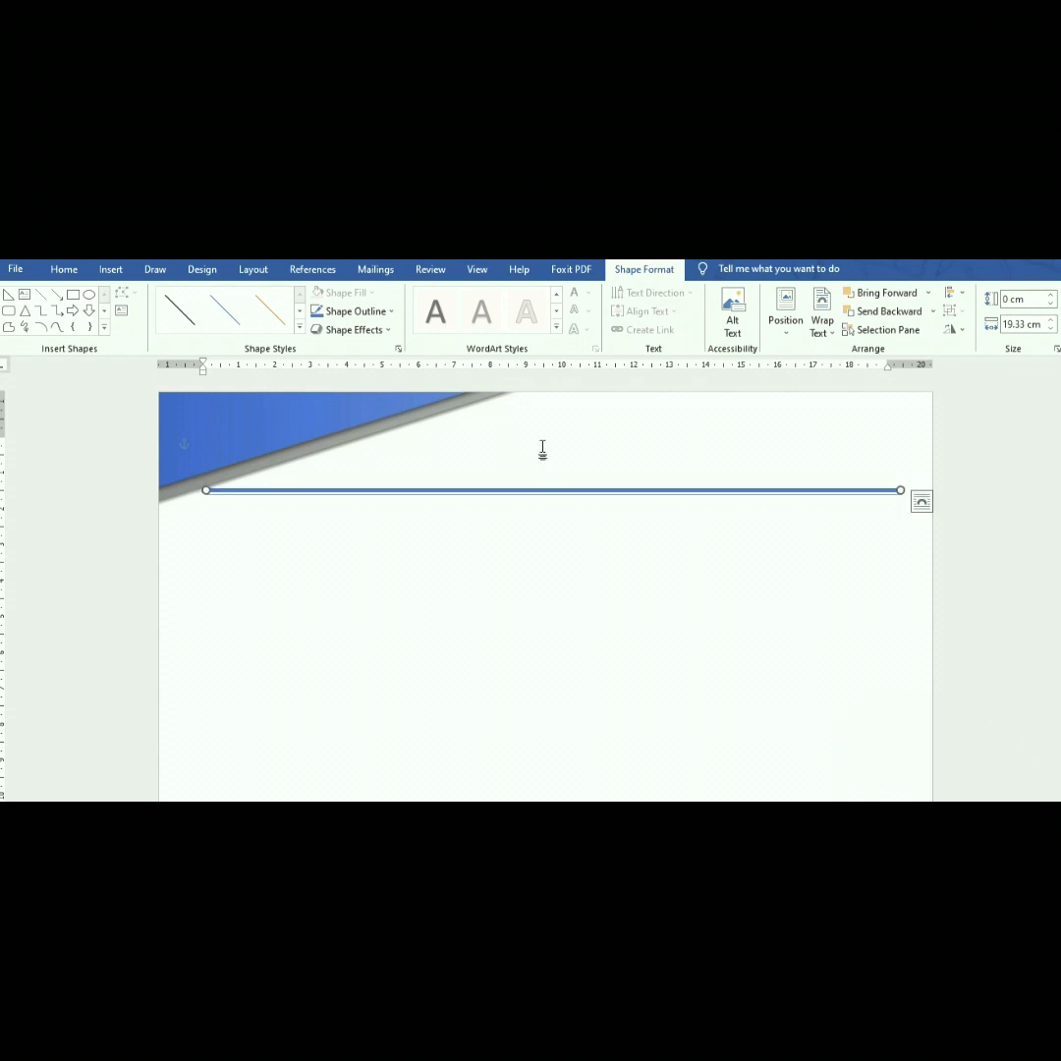
{"action": "left_click", "coordinate": [498, 562]}
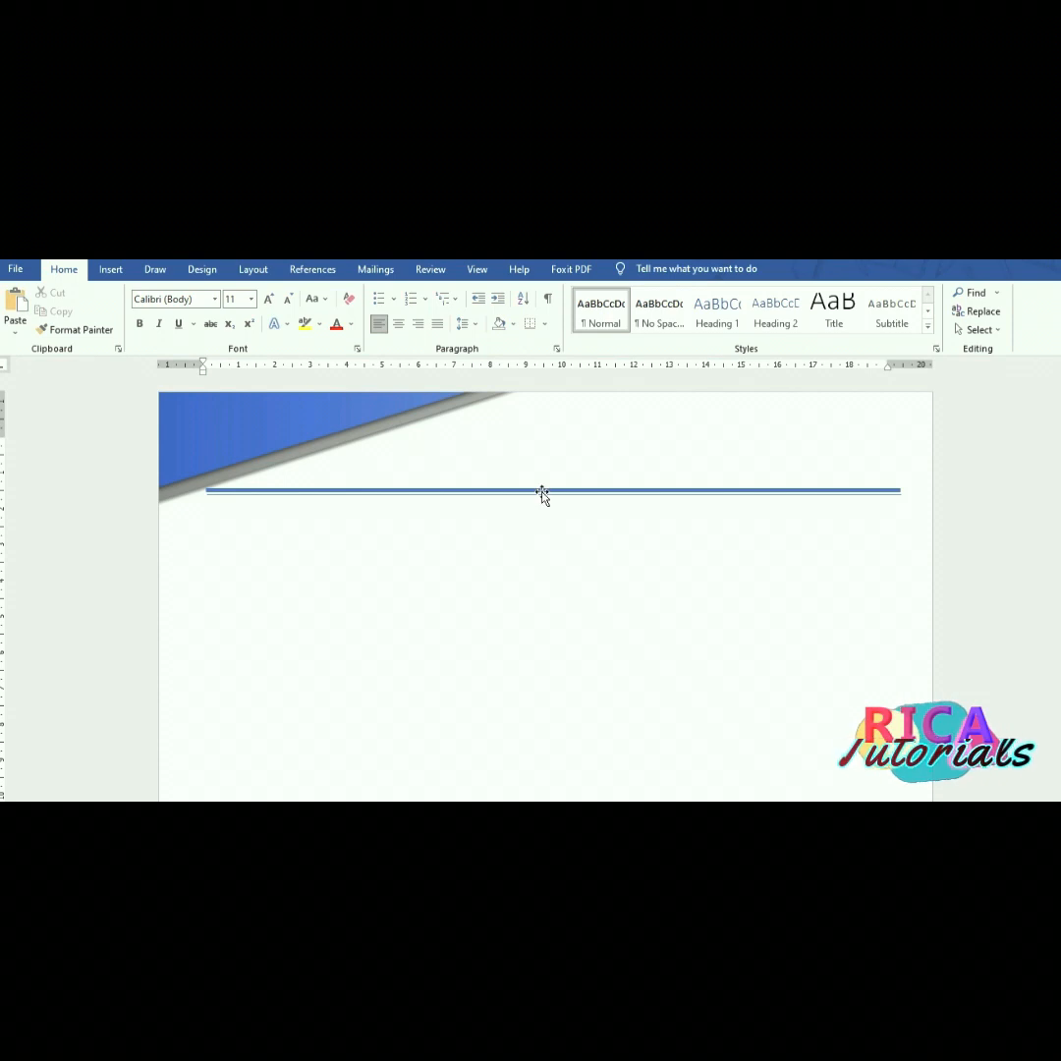
{"action": "left_click", "coordinate": [498, 488]}
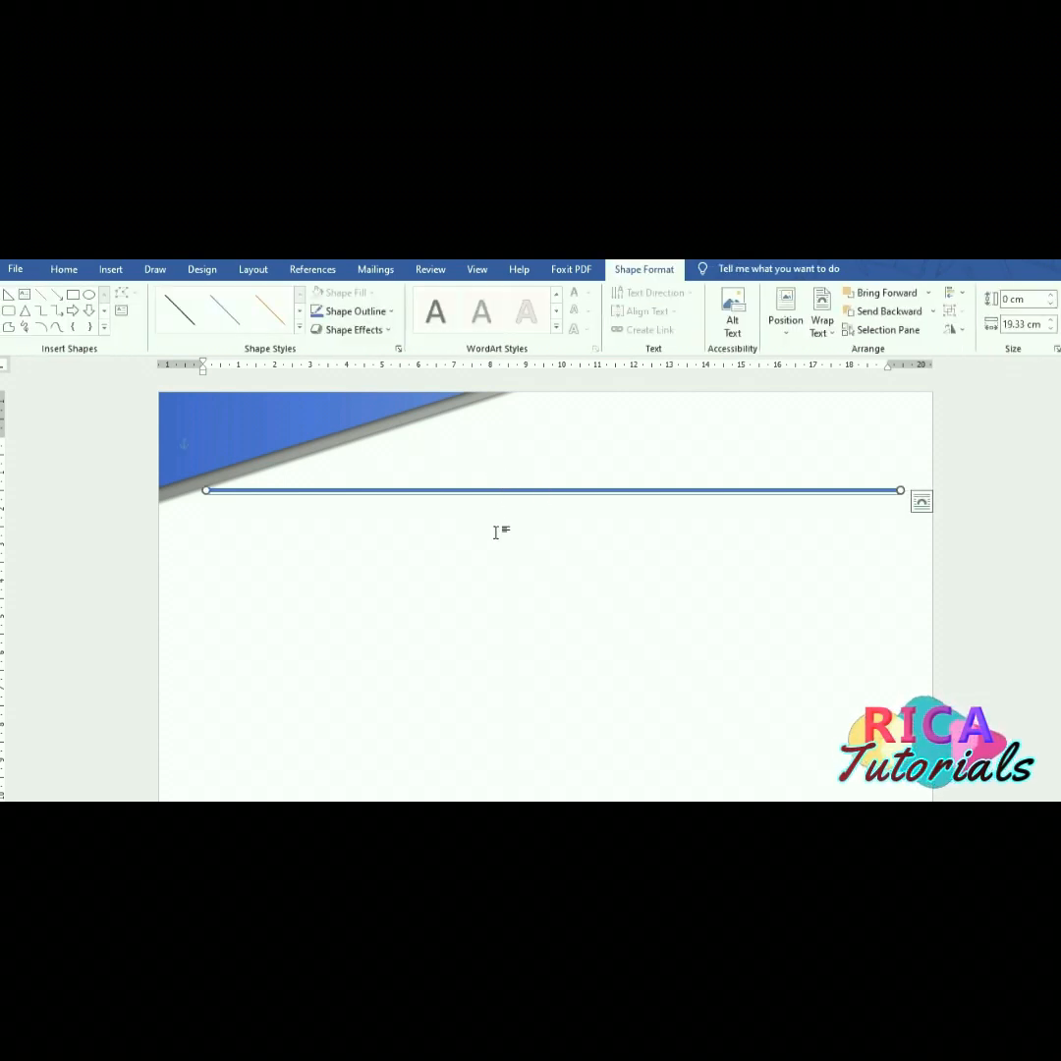
{"action": "left_click", "coordinate": [493, 535]}
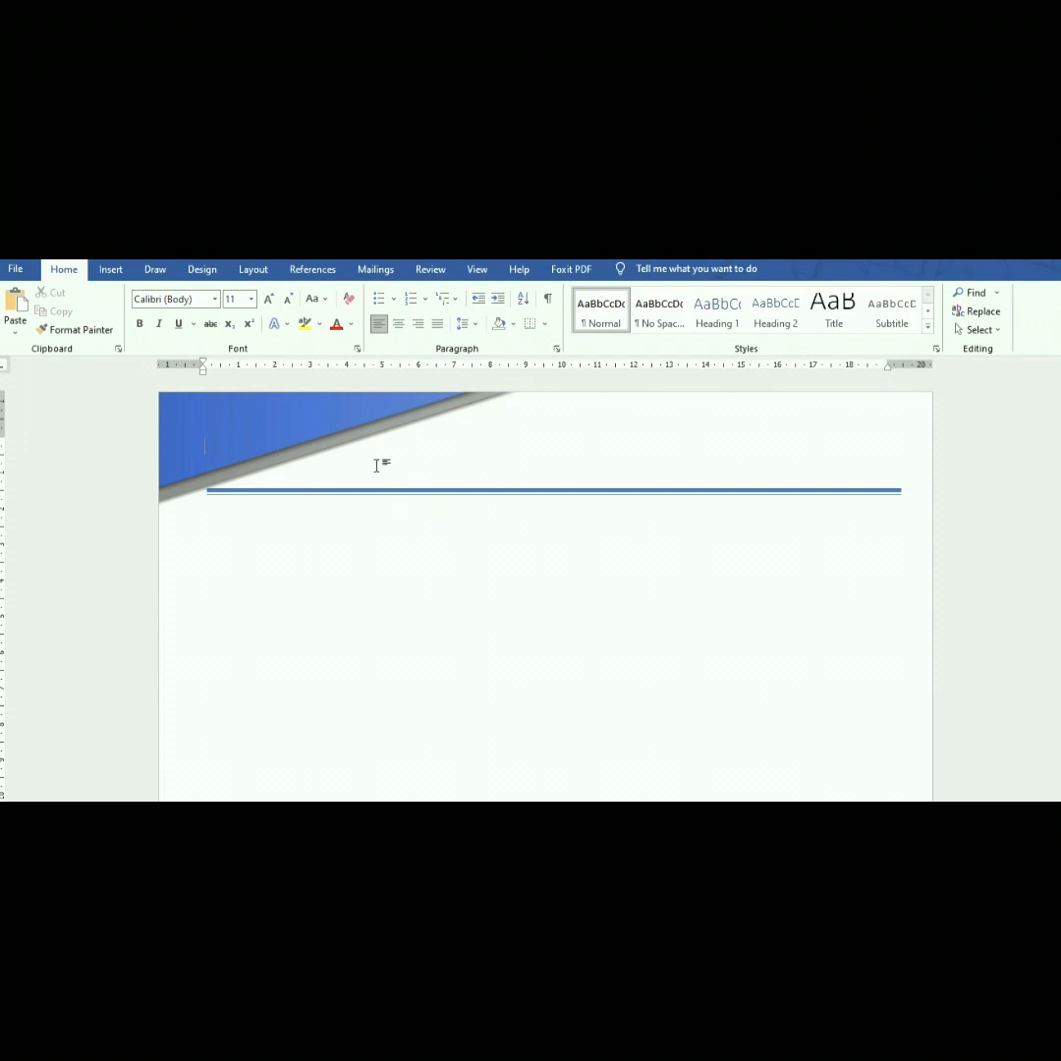
- Draw a text box about 6.76 cm wide and 2.16 cm high above the lines' right end and apply the first transparent preset style
{"action": "left_click", "coordinate": [120, 271]}
{"action": "left_click", "coordinate": [192, 313]}
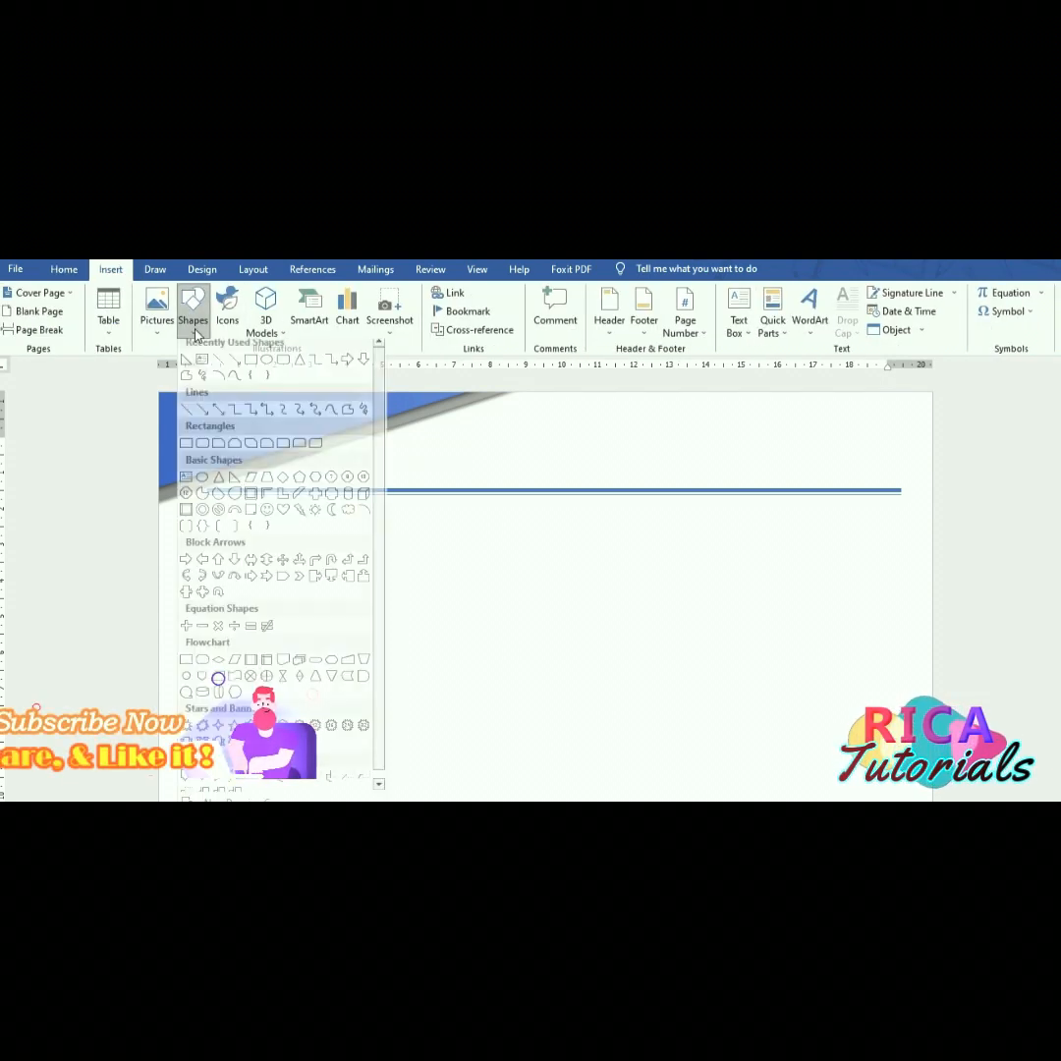
{"action": "left_click", "coordinate": [201, 365]}
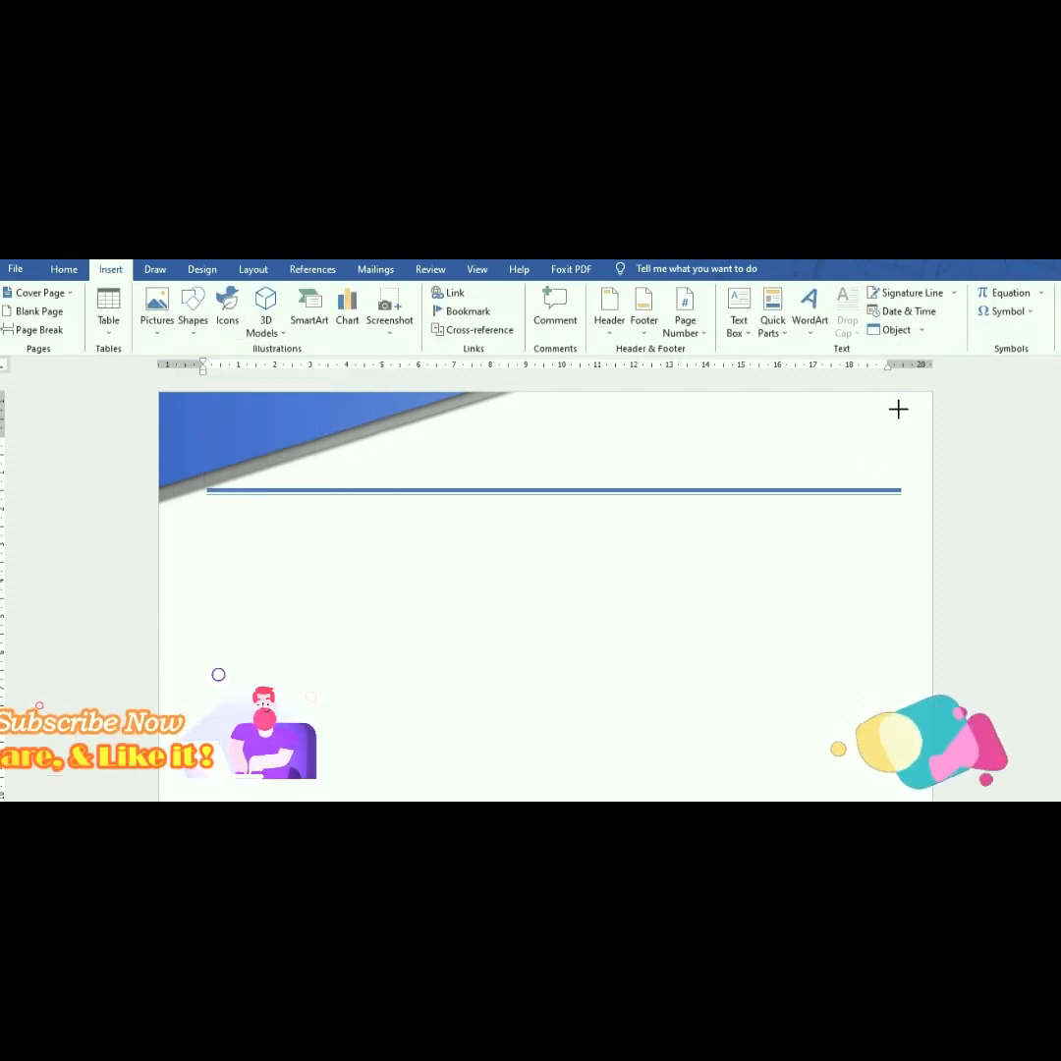
{"action": "left_click_drag", "start_coordinate": [899, 402], "coordinate": [734, 481]}
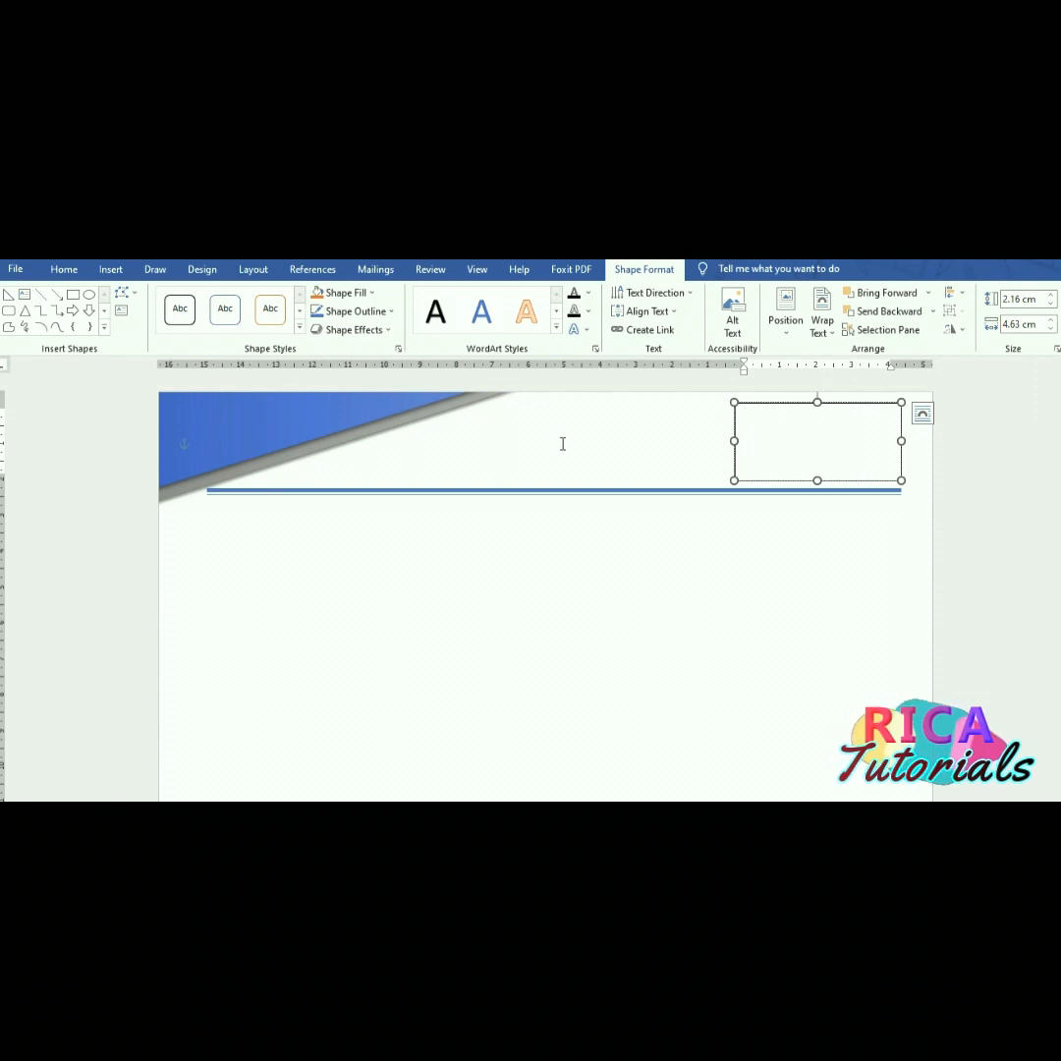
{"action": "left_click_drag", "start_coordinate": [734, 441], "coordinate": [657, 442]}
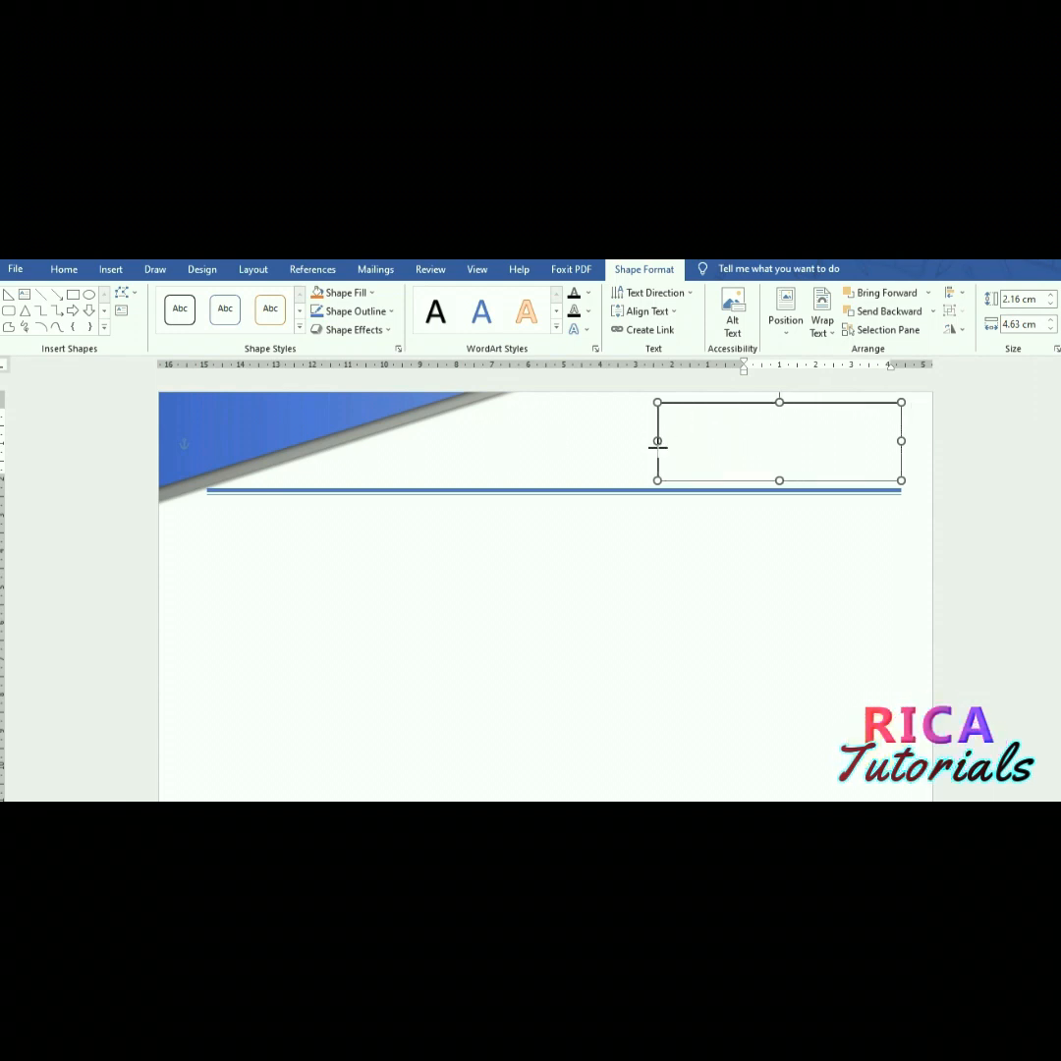
{"action": "left_click", "coordinate": [299, 327]}
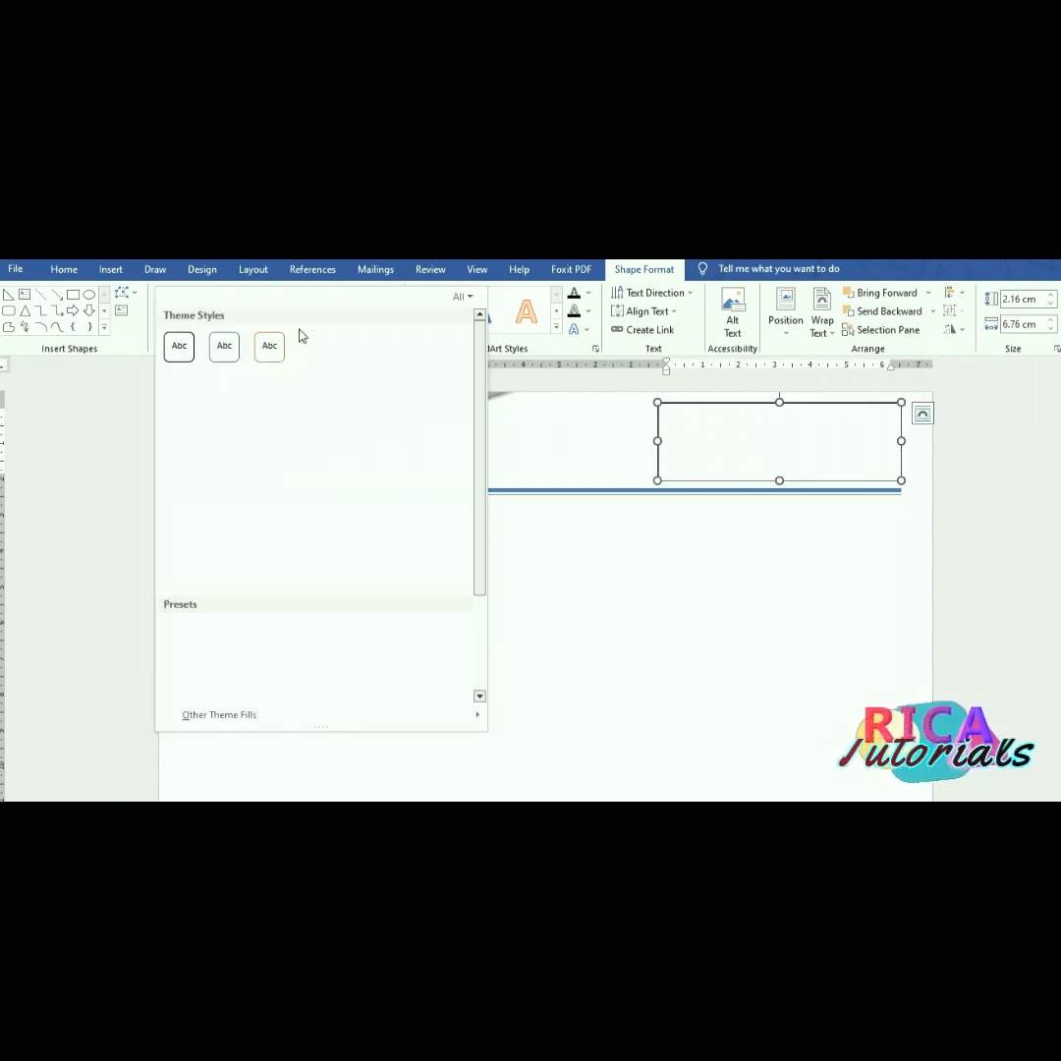
{"action": "left_click", "coordinate": [185, 640]}
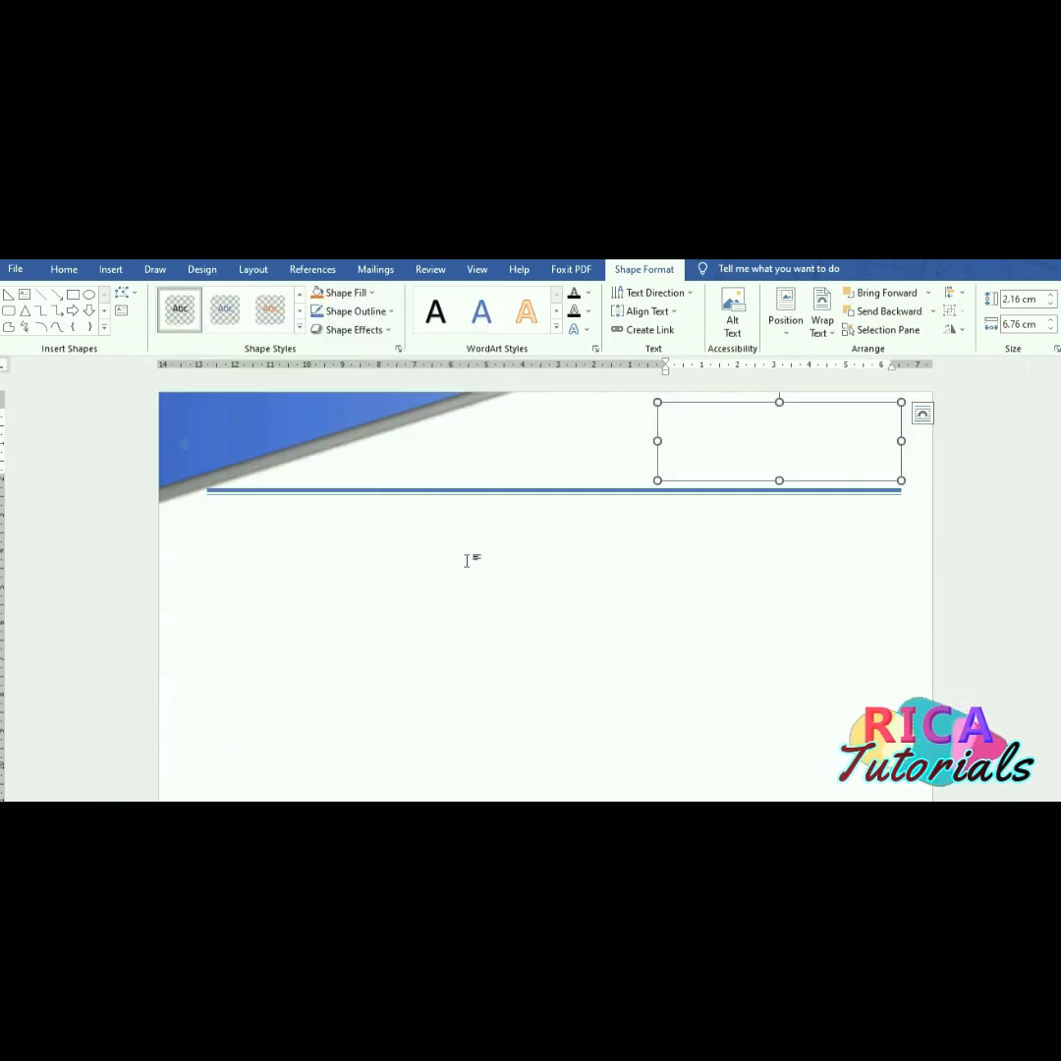
- Enter two placeholder phone numbers with the country code in the text box and right-align them
{"action": "left_click", "coordinate": [679, 427]}
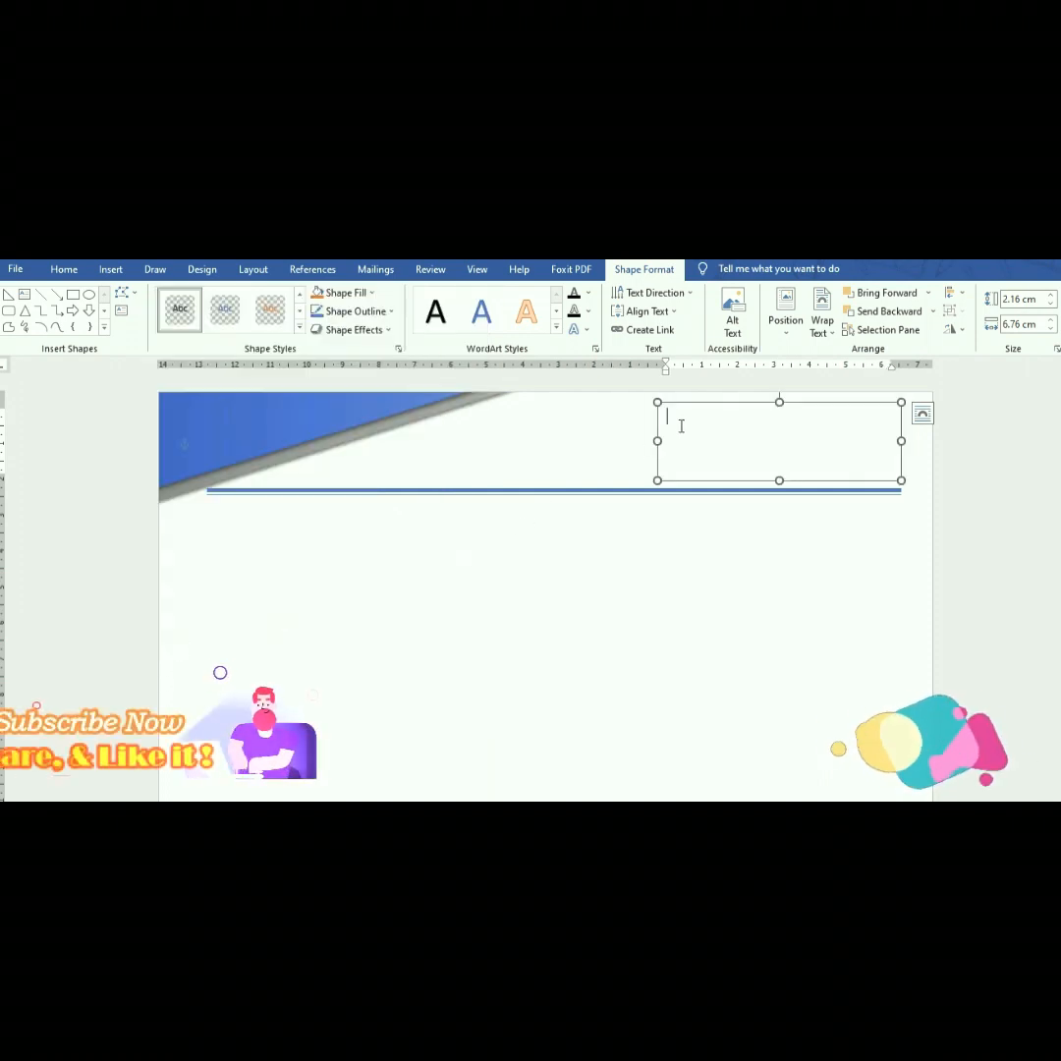
{"action": "type", "text": "+91-8"}
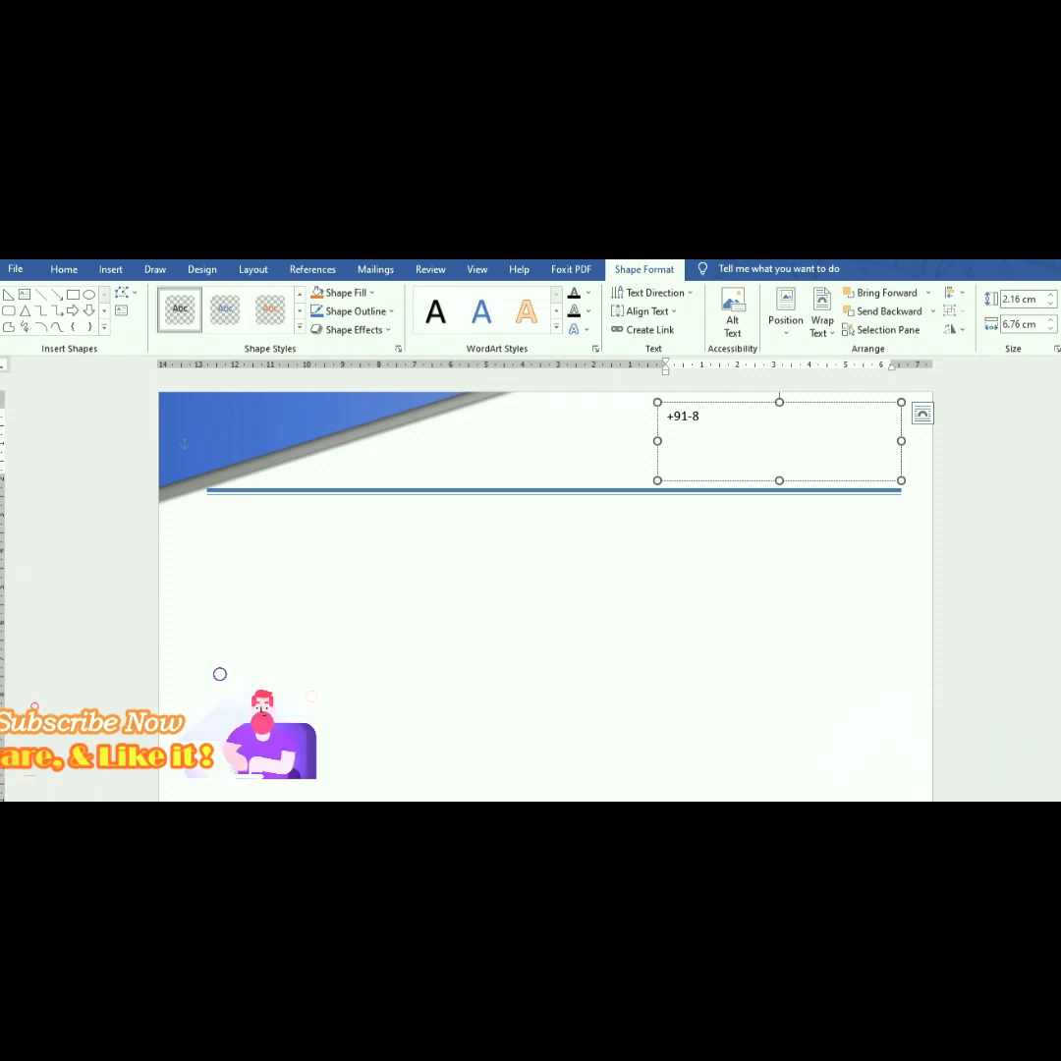
{"action": "type", "text": "xxxxxxxxx, 9xxxxxxxxx"}
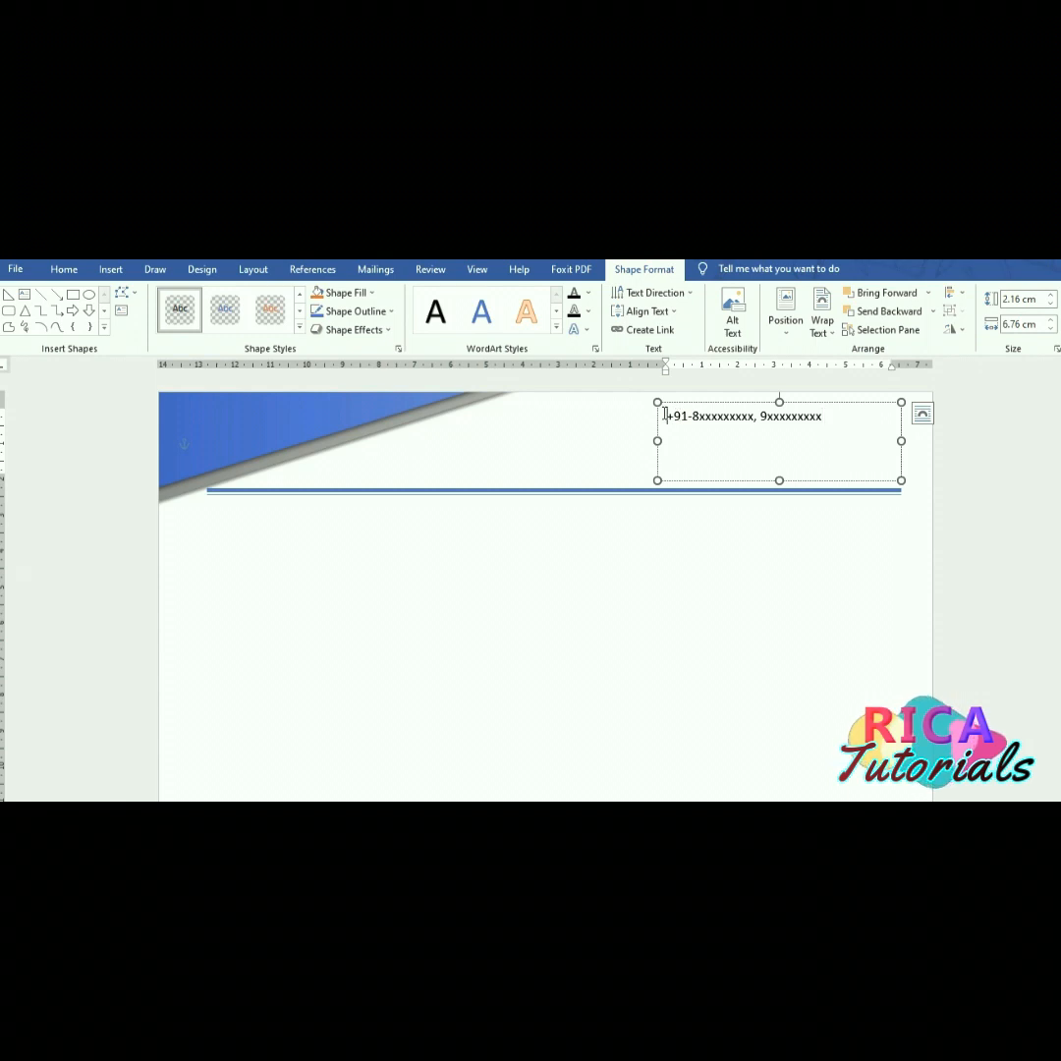
{"action": "left_click", "coordinate": [64, 269]}
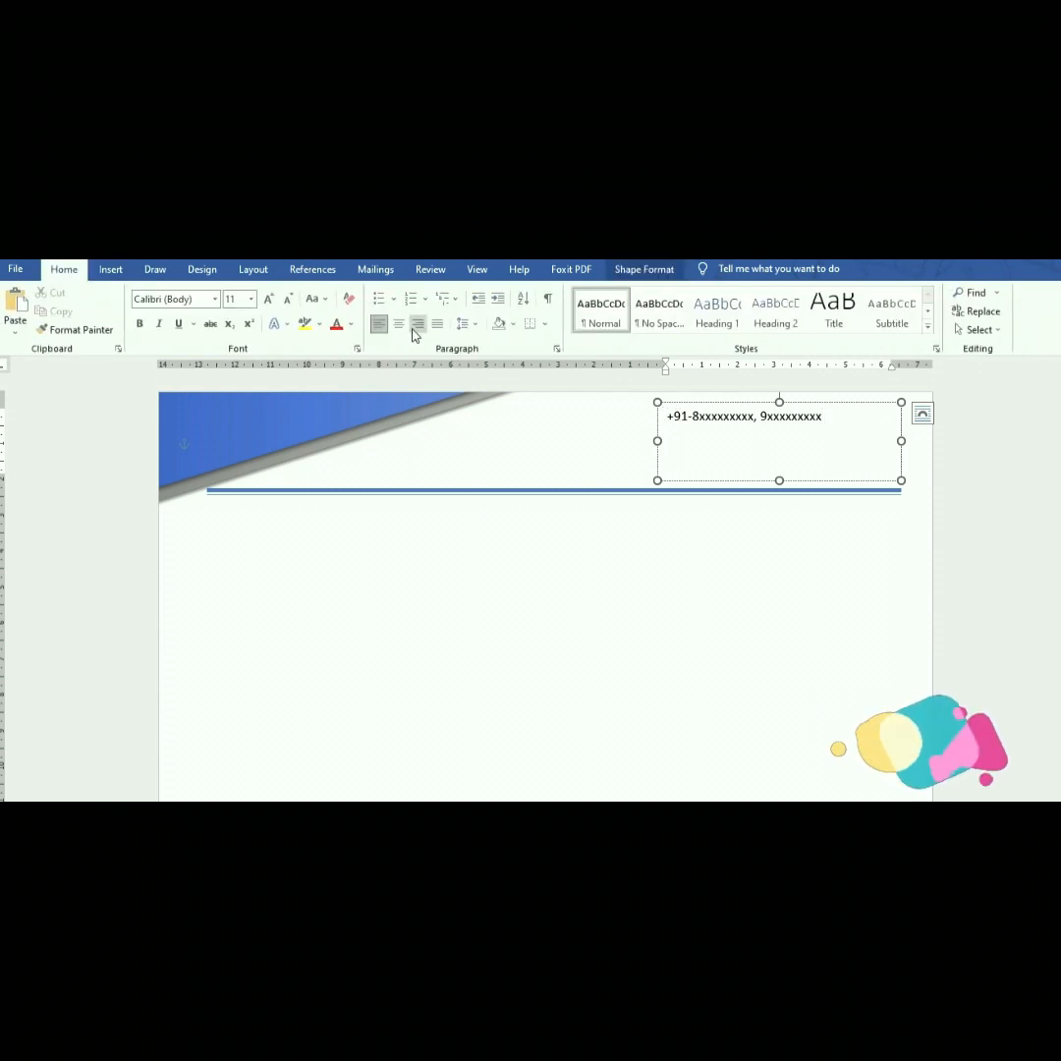
{"action": "left_click", "coordinate": [417, 326]}
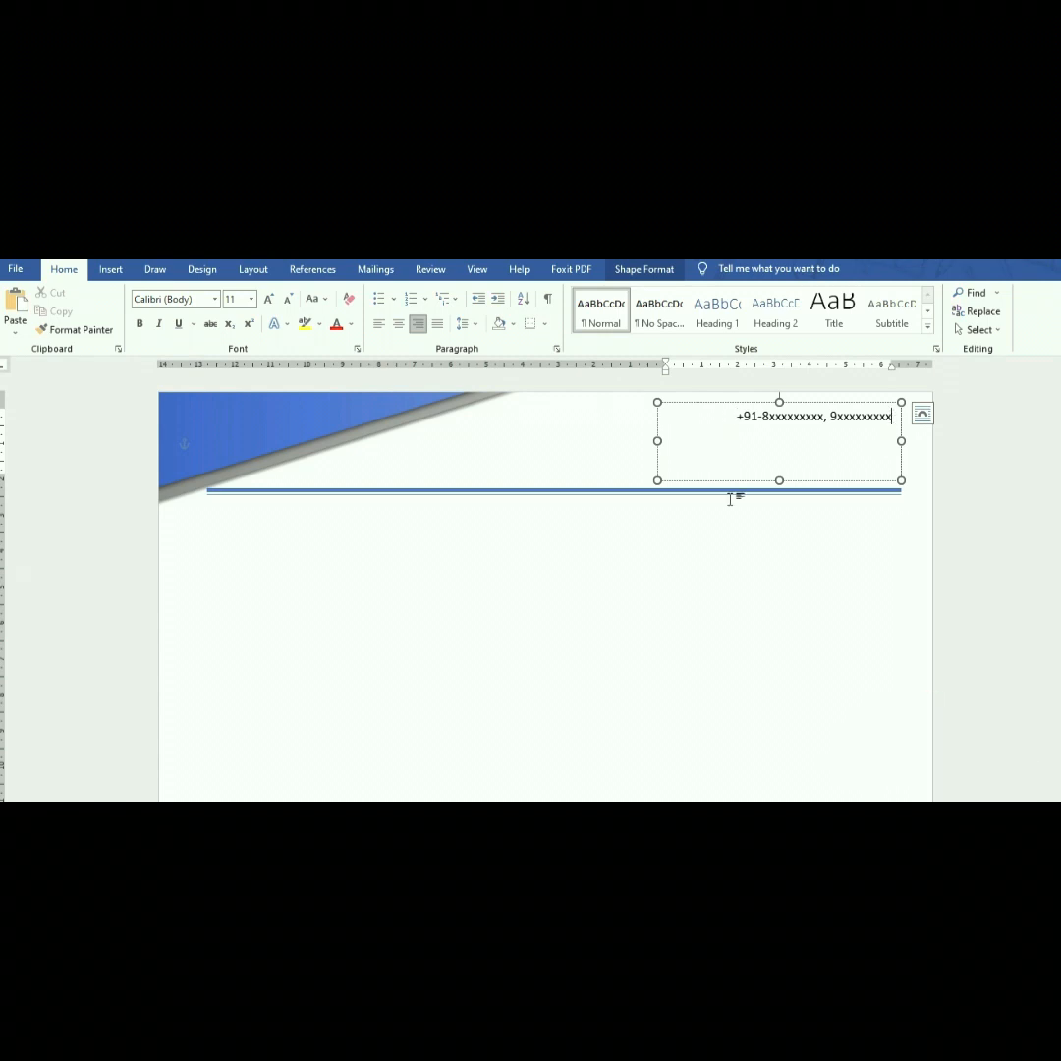
- Add a second line below the phone numbers with the label "Mail :" followed by the placeholder e-mail address
{"action": "key", "text": "Return"}
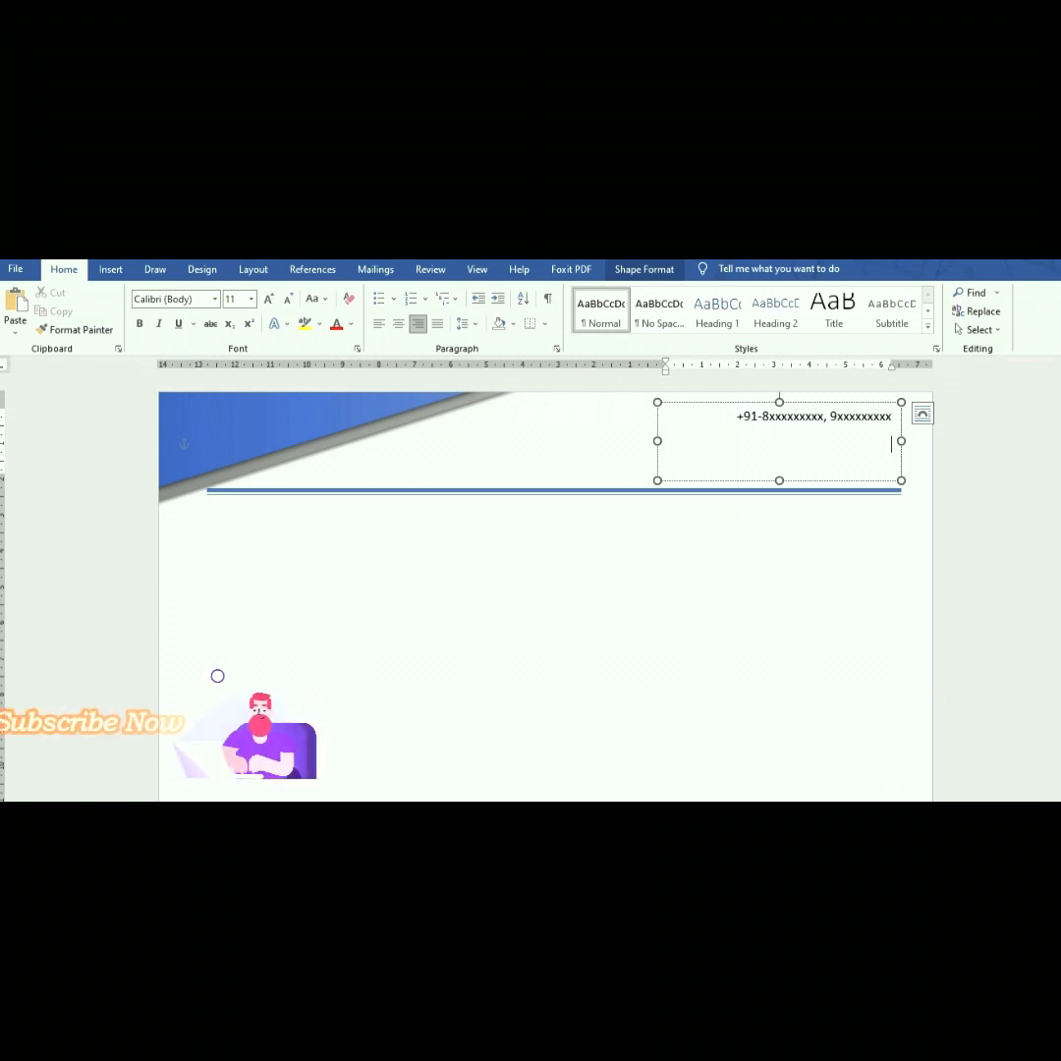
{"action": "type", "text": "Email"}
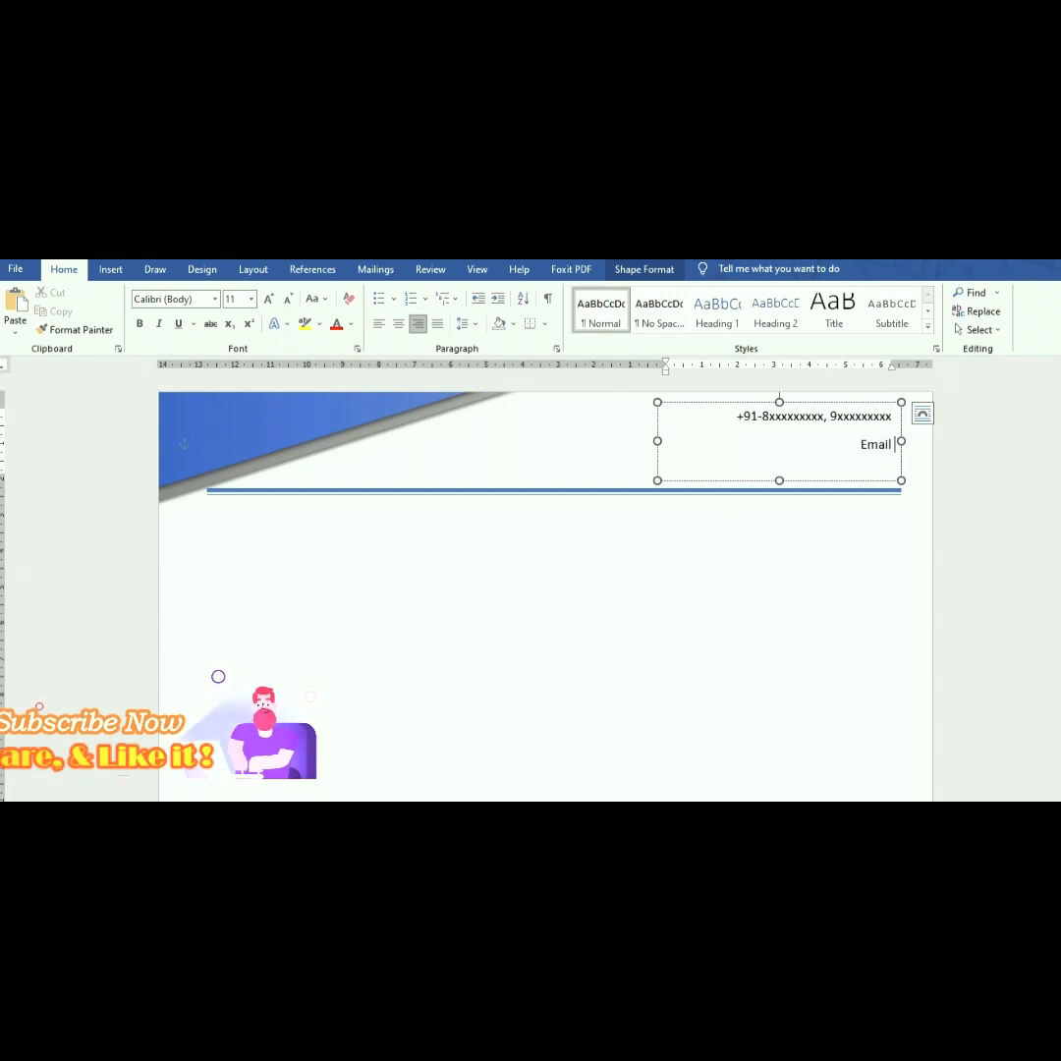
{"action": "type", "text": " :"}
{"action": "key", "text": "BackSpace"}
{"action": "key", "text": "BackSpace"}
{"action": "key", "text": "BackSpace"}
{"action": "key", "text": "BackSpace"}
{"action": "key", "text": "BackSpace"}
{"action": "key", "text": "BackSpace"}
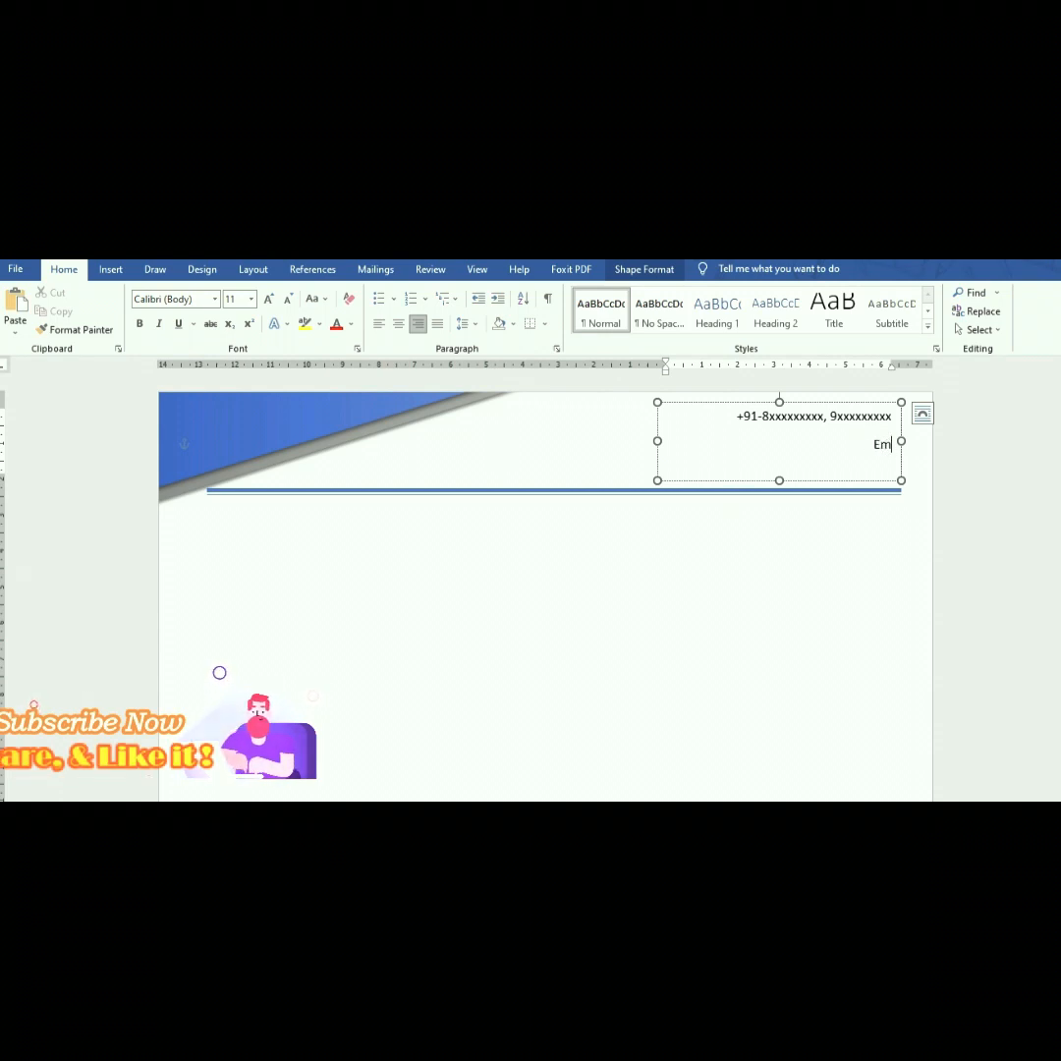
{"action": "type", "text": "Mail"}
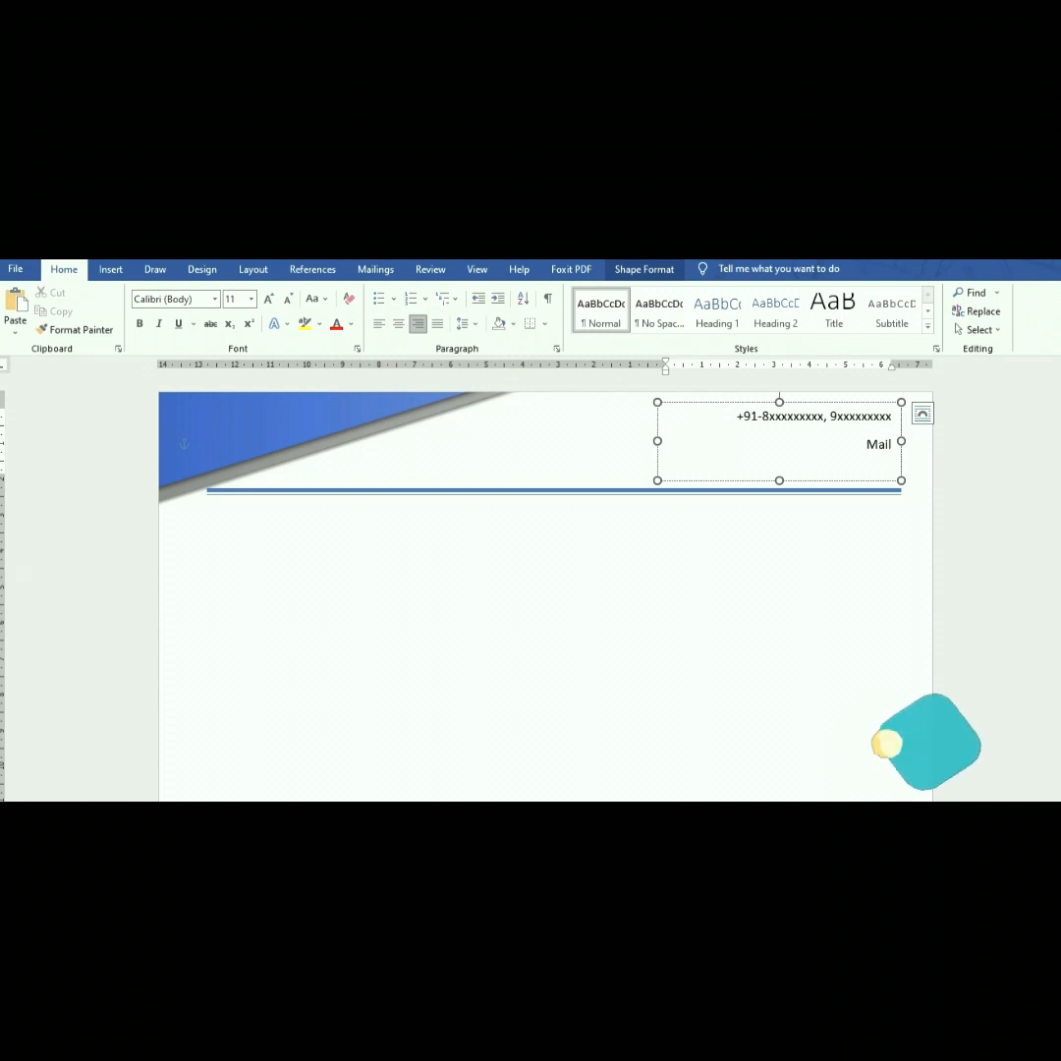
{"action": "type", "text": " :"}
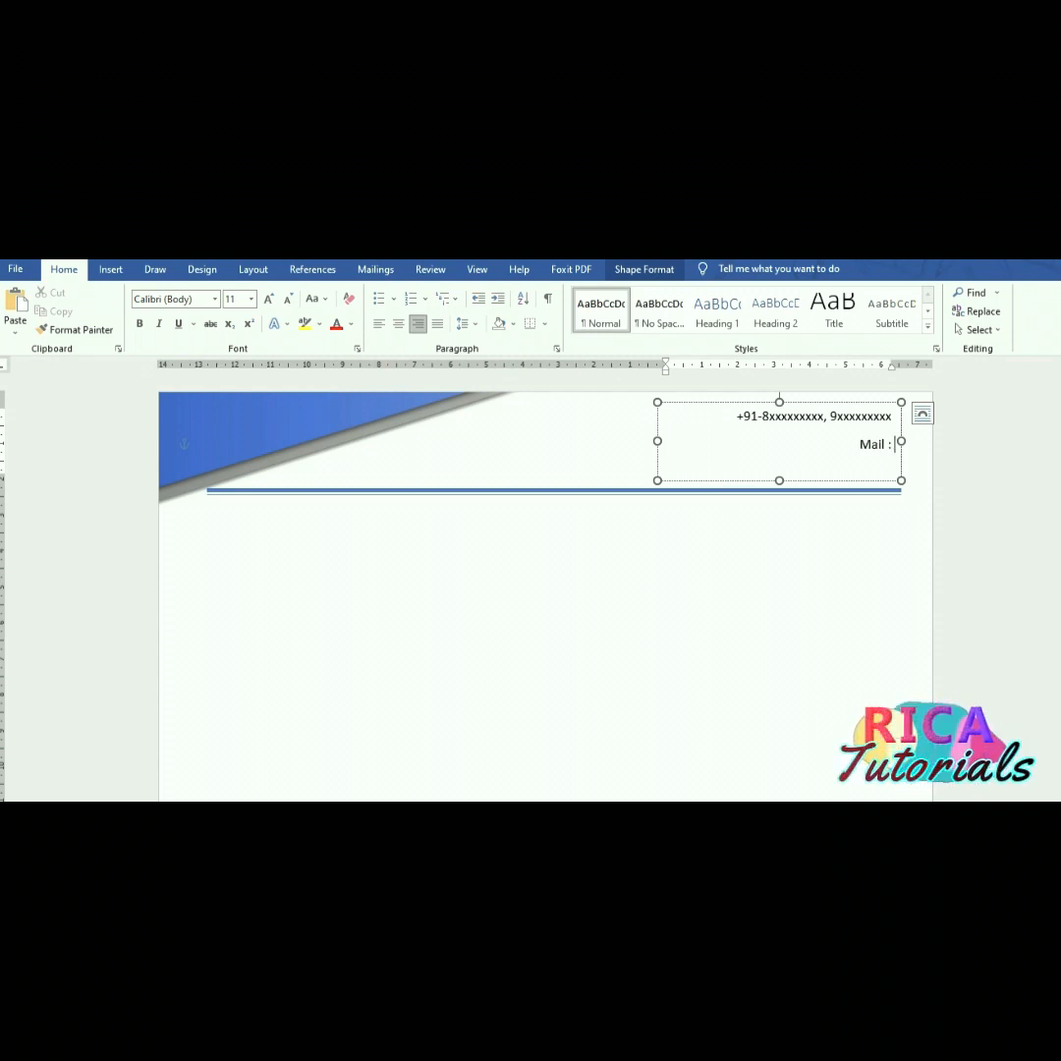
{"action": "type", "text": " ABC"}
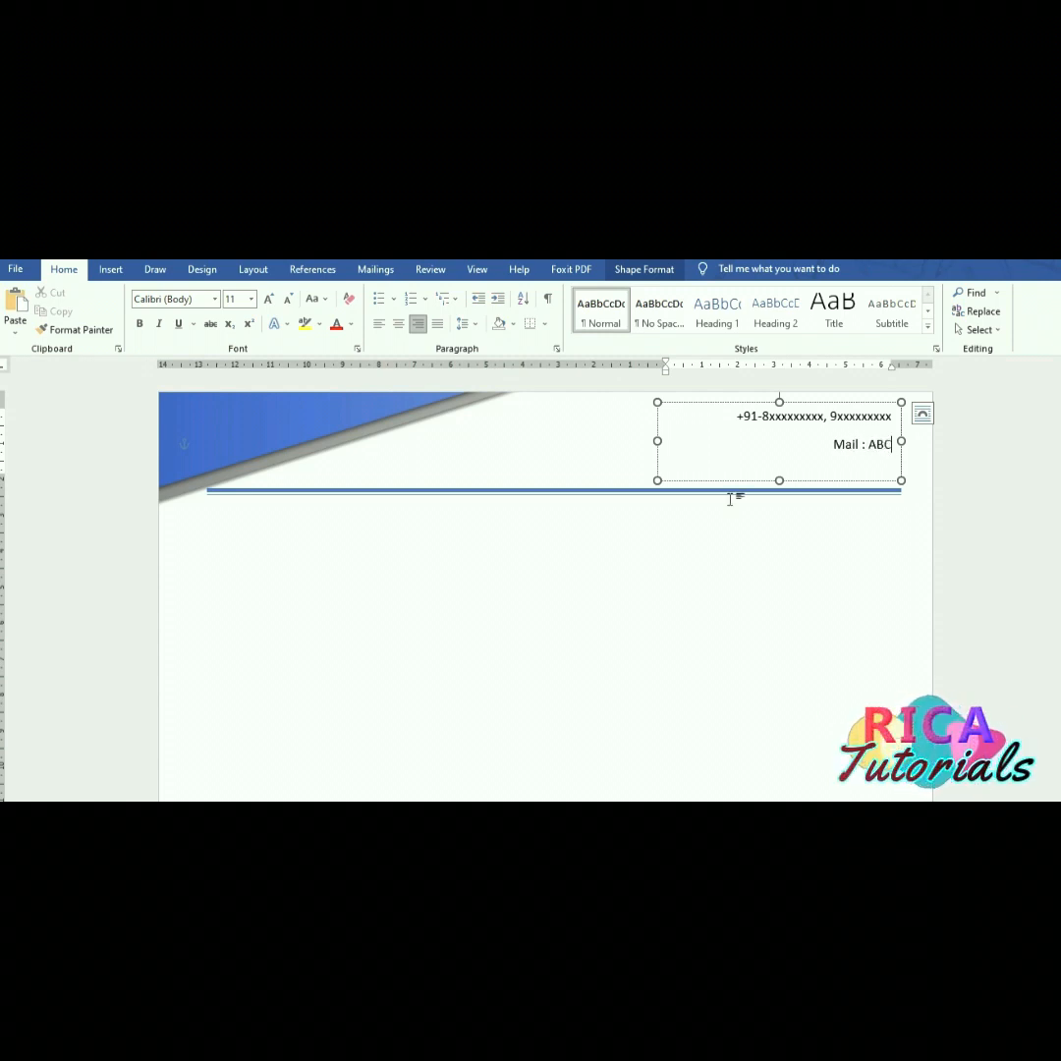
{"action": "type", "text": "@"}
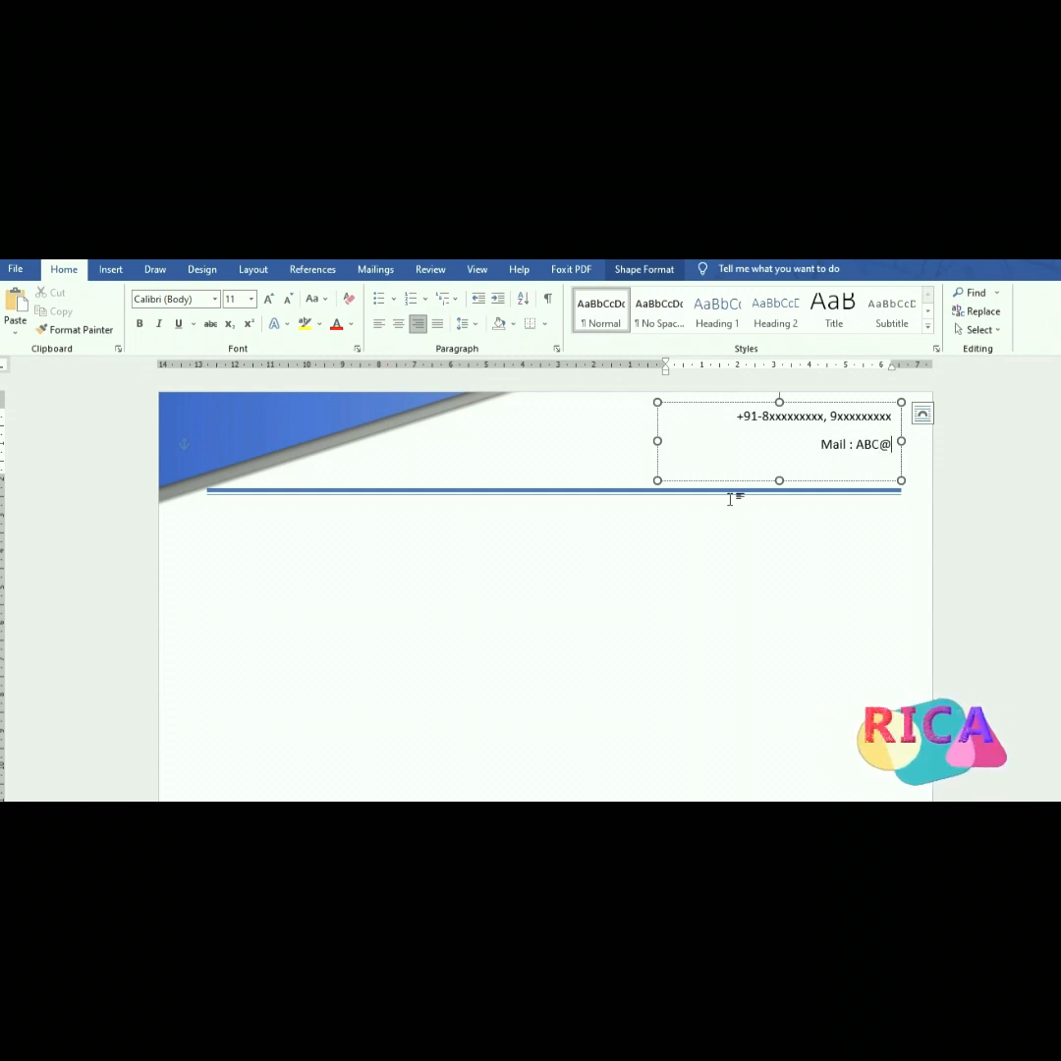
{"action": "type", "text": "xyz"}
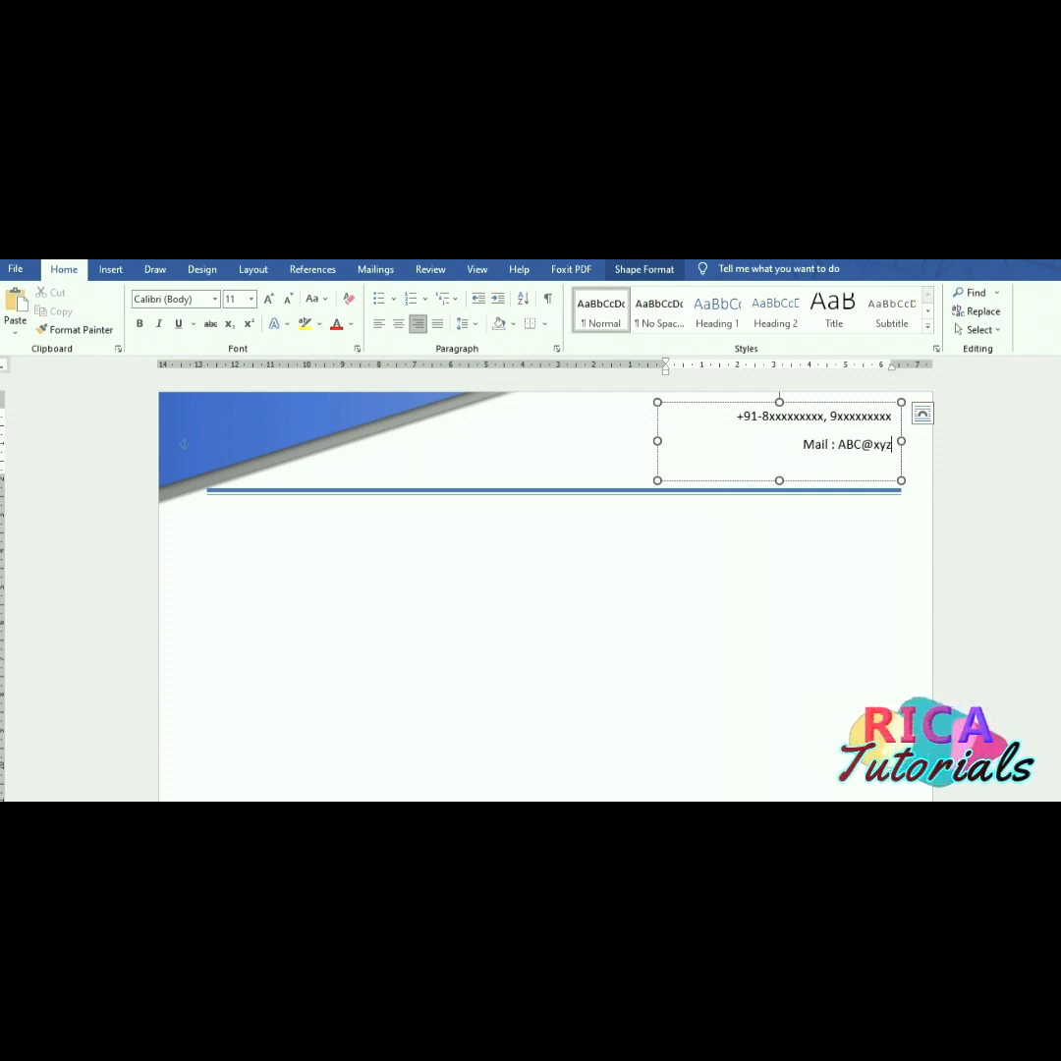
{"action": "type", "text": ".com"}
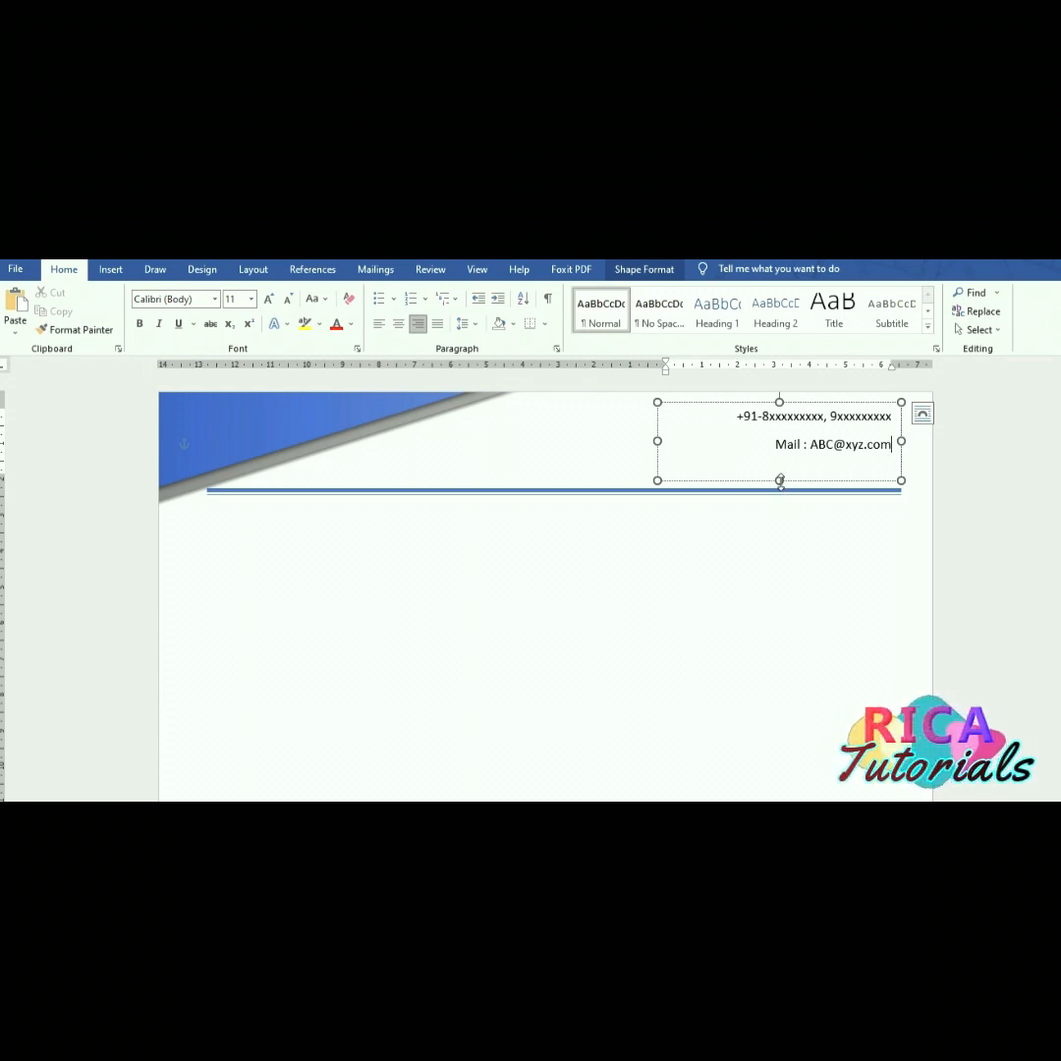
- Remove the space after paragraph for both contact lines and move the text box up to the page's upper edge
{"action": "left_click_drag", "start_coordinate": [893, 443], "coordinate": [732, 416]}
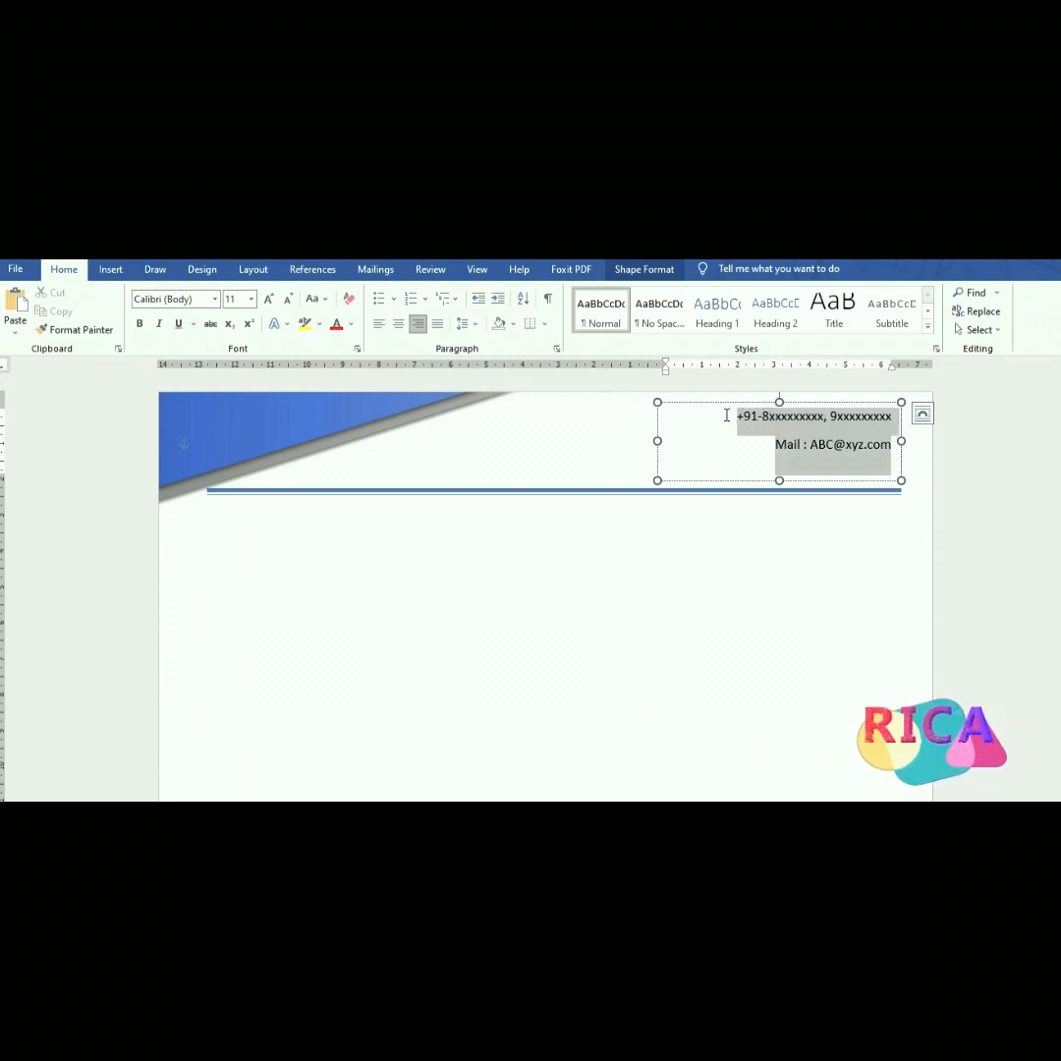
{"action": "left_click", "coordinate": [464, 327]}
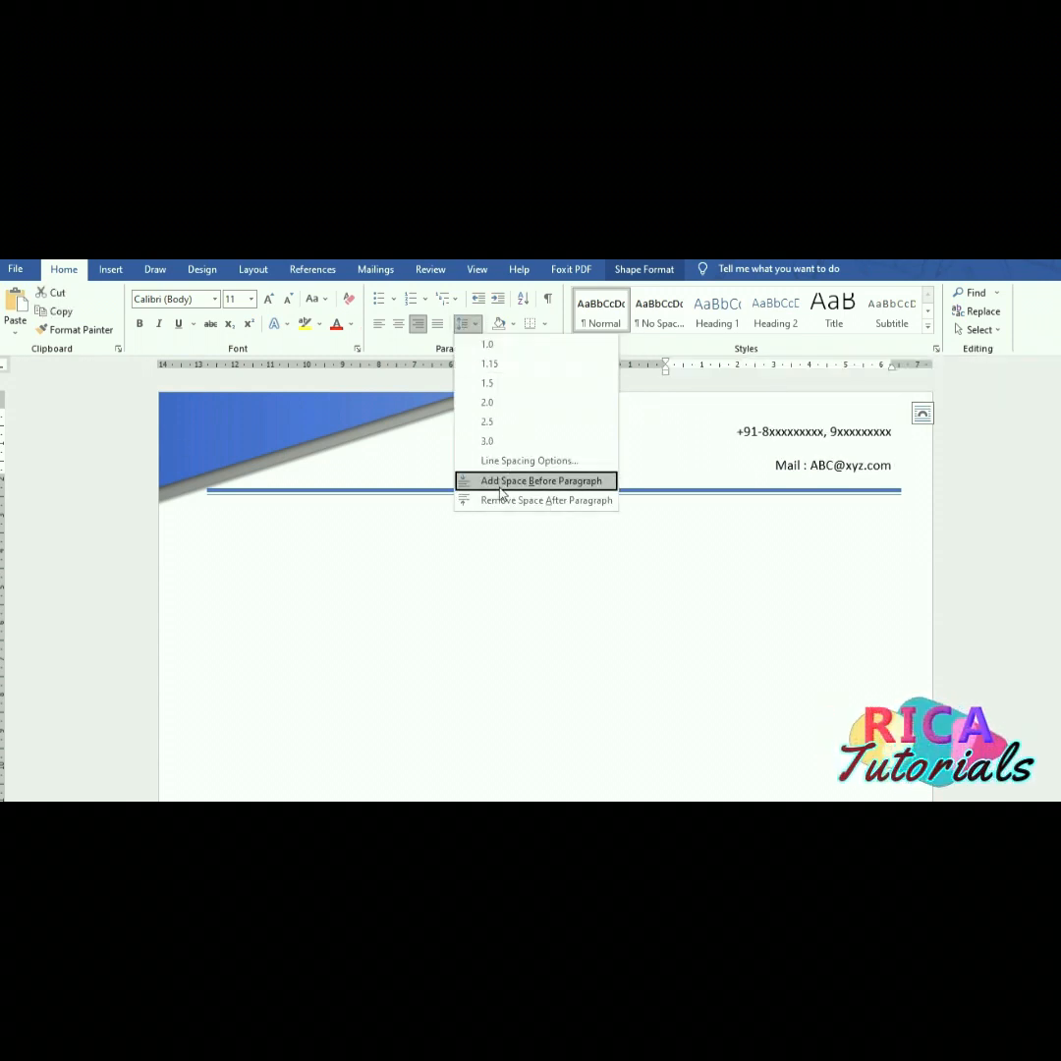
{"action": "left_click", "coordinate": [560, 501]}
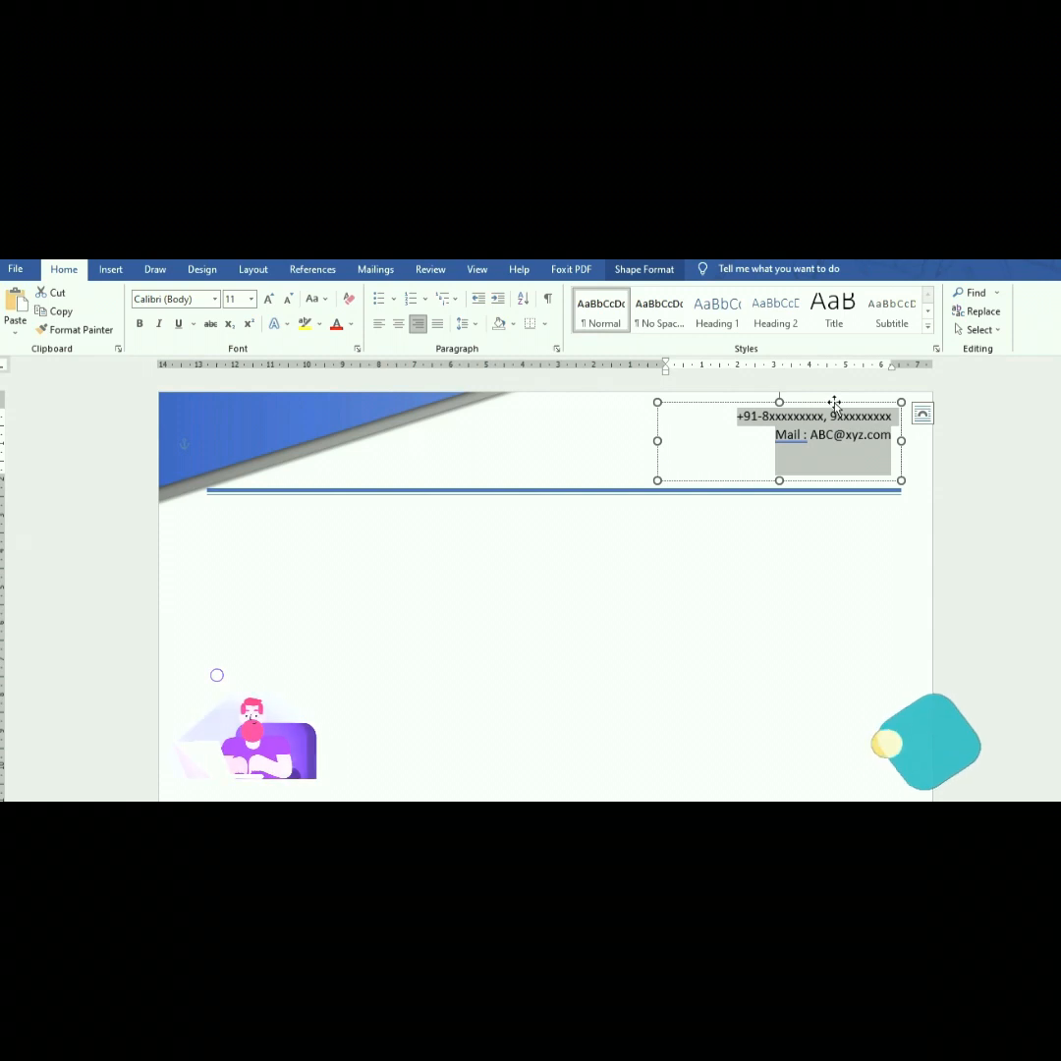
{"action": "left_click", "coordinate": [839, 402]}
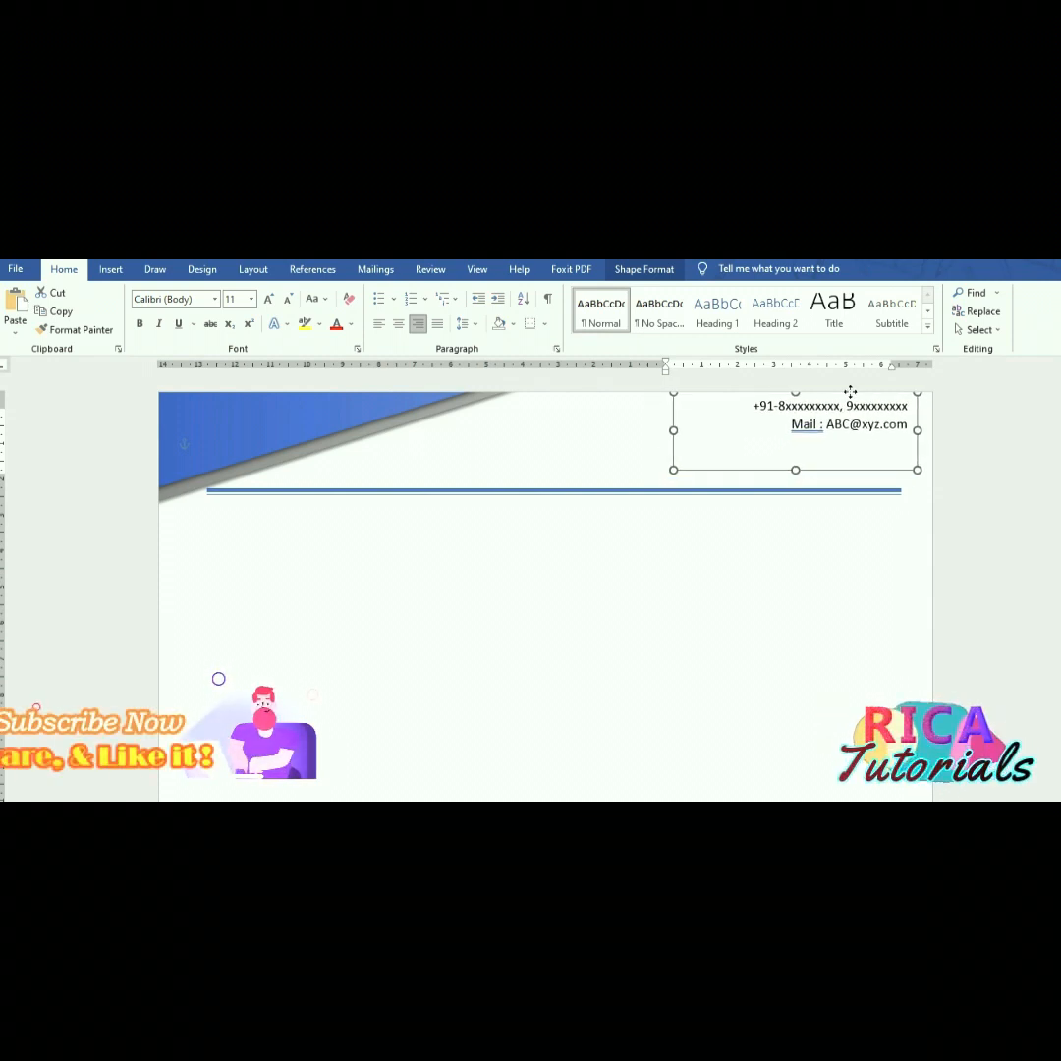
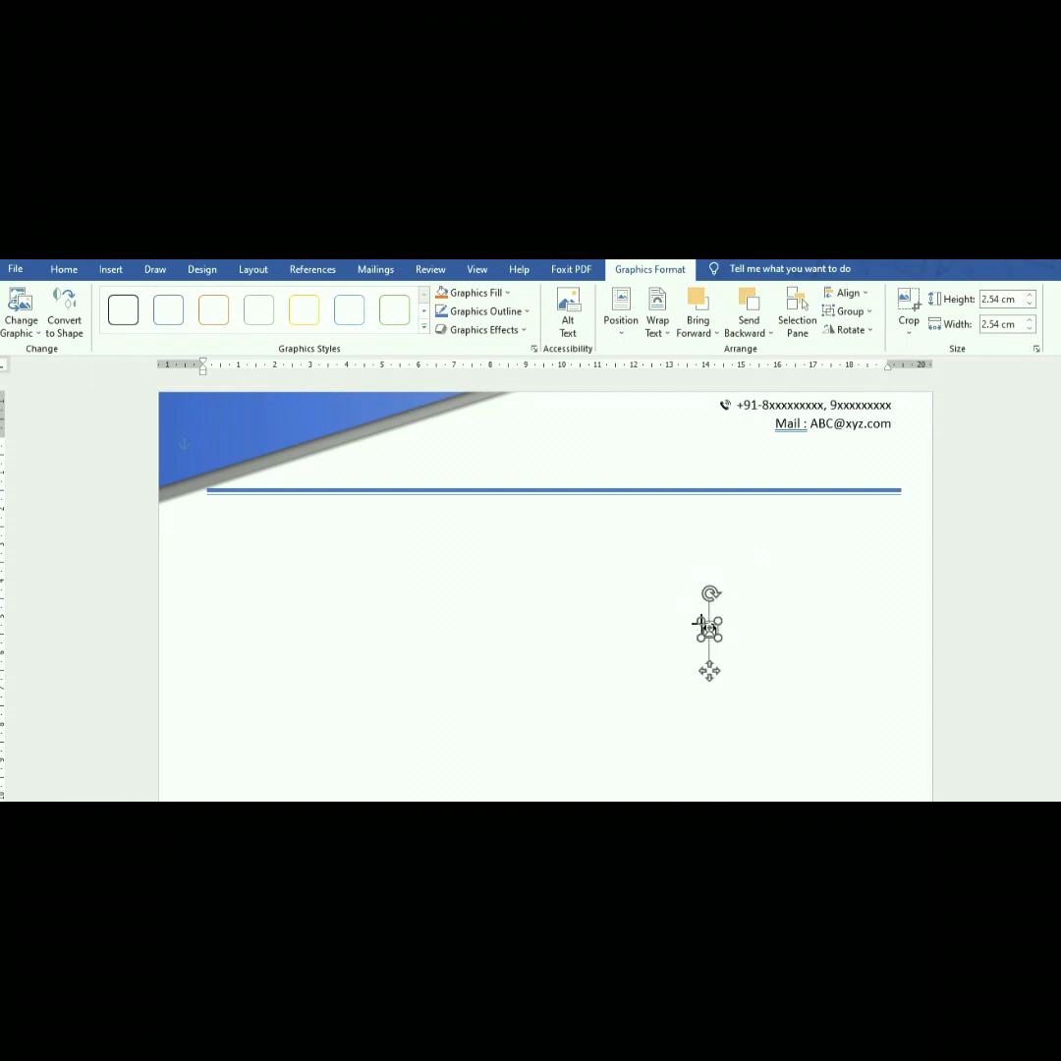
- Shrink the envelope icon to about 0.49 cm and place it just before the "Mail :" line in the header
{"action": "left_click", "coordinate": [817, 644]}
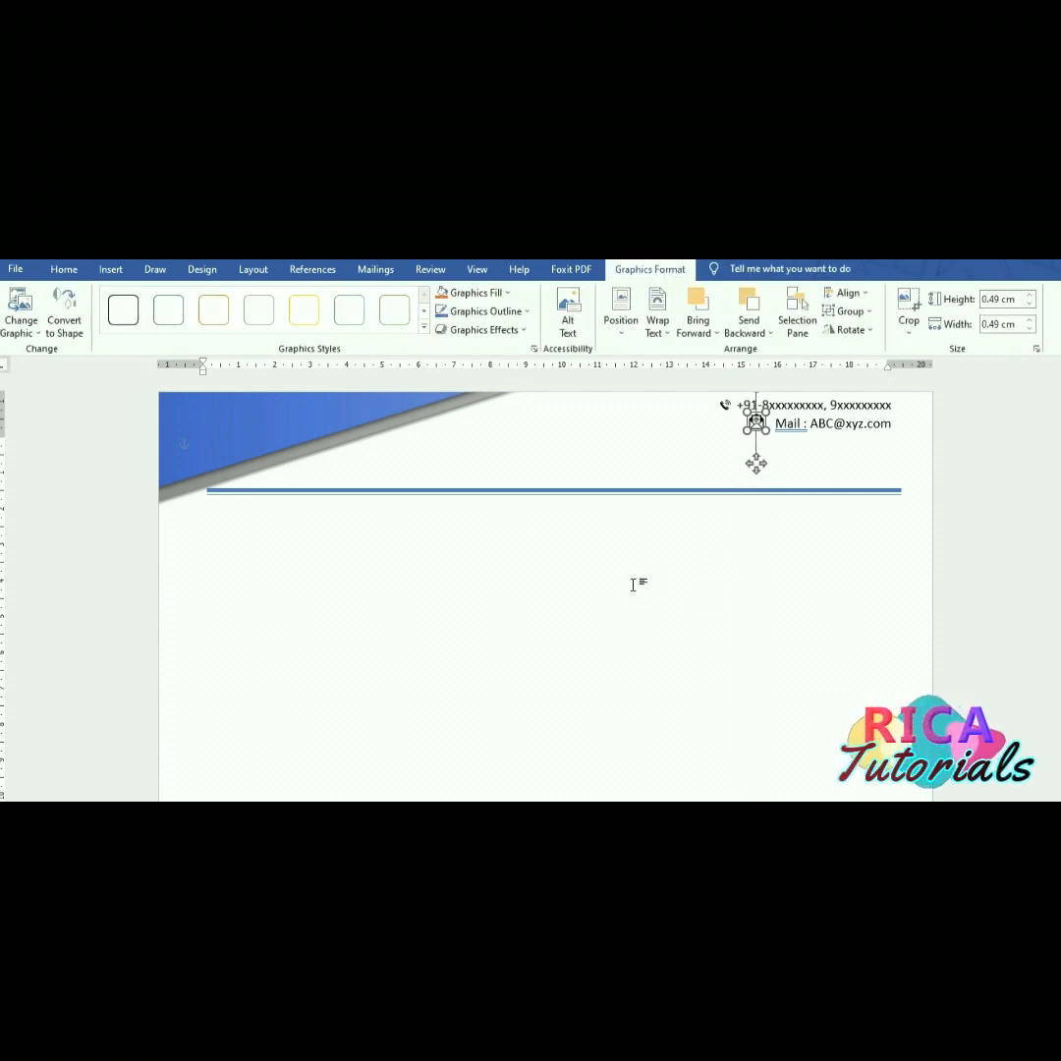
{"action": "left_click", "coordinate": [616, 649]}
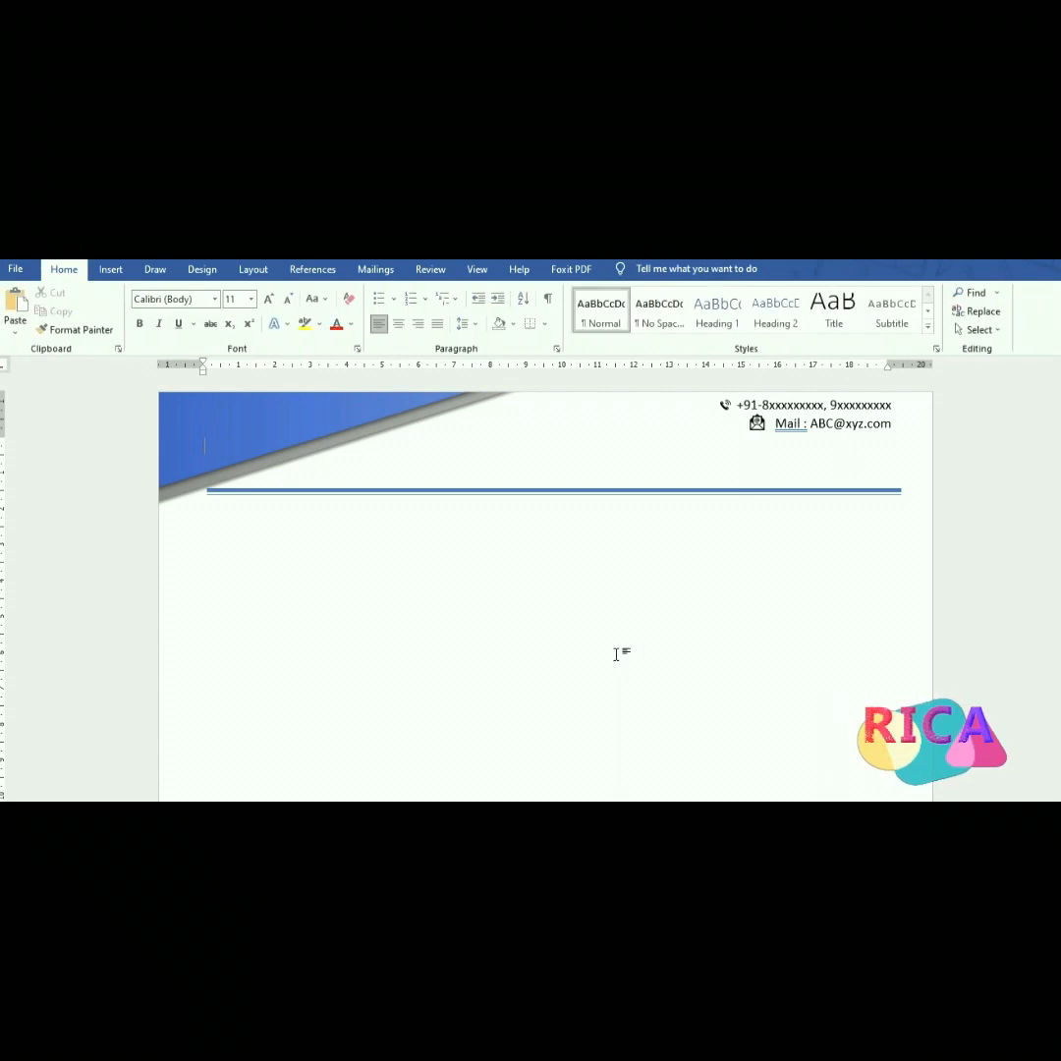
{"action": "left_click", "coordinate": [746, 434]}
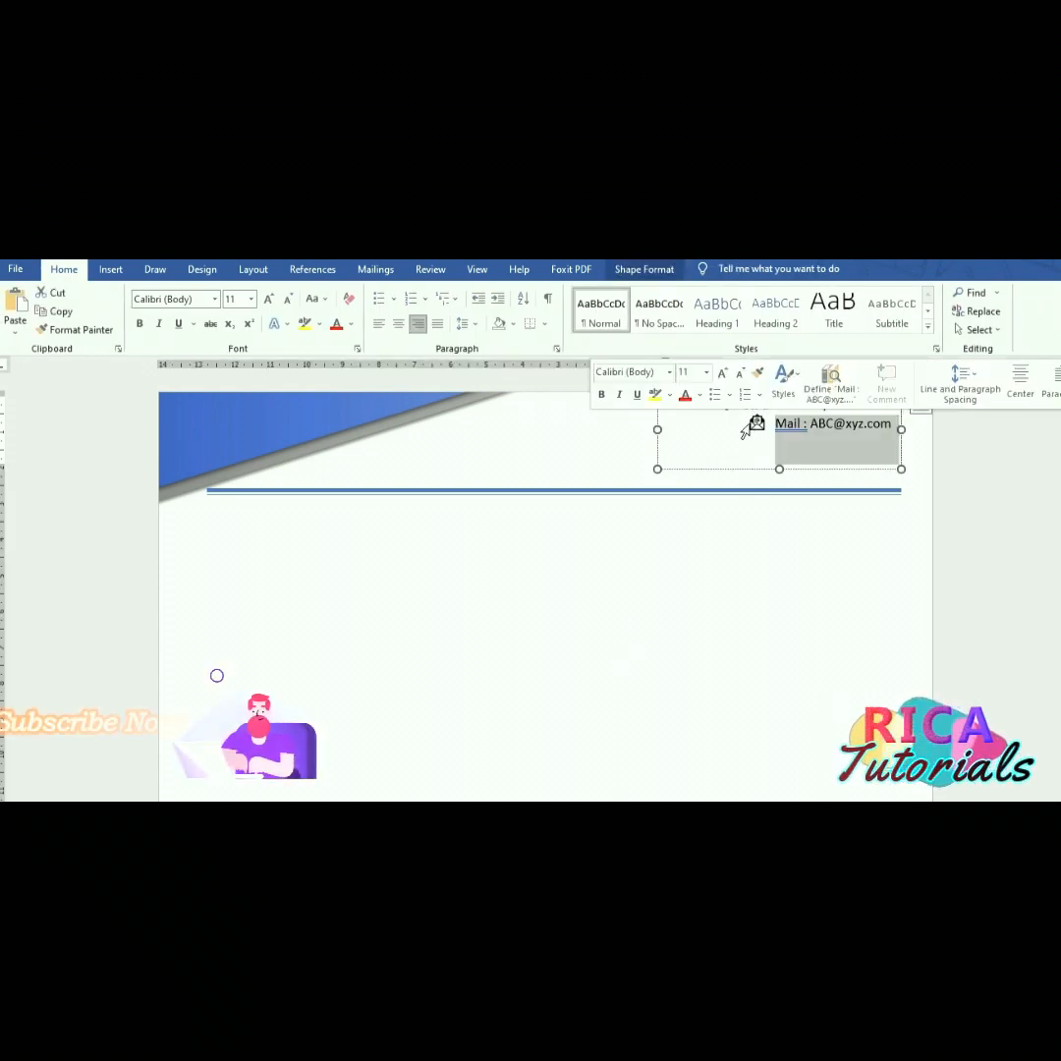
{"action": "left_click", "coordinate": [686, 591]}
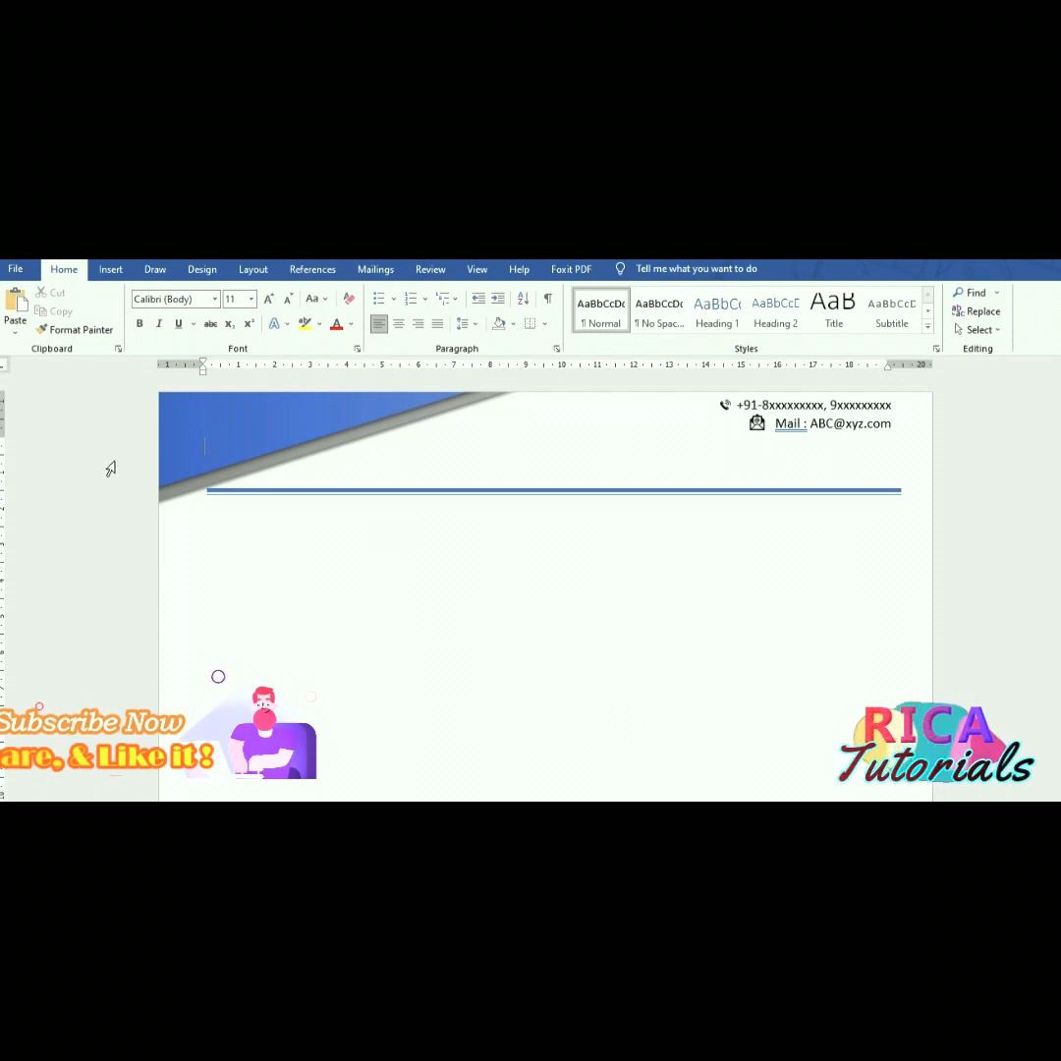
- Insert the Tech-Com Solution logo picture from the Downloads folder and set its text wrapping to behind text
{"action": "left_click", "coordinate": [110, 269]}
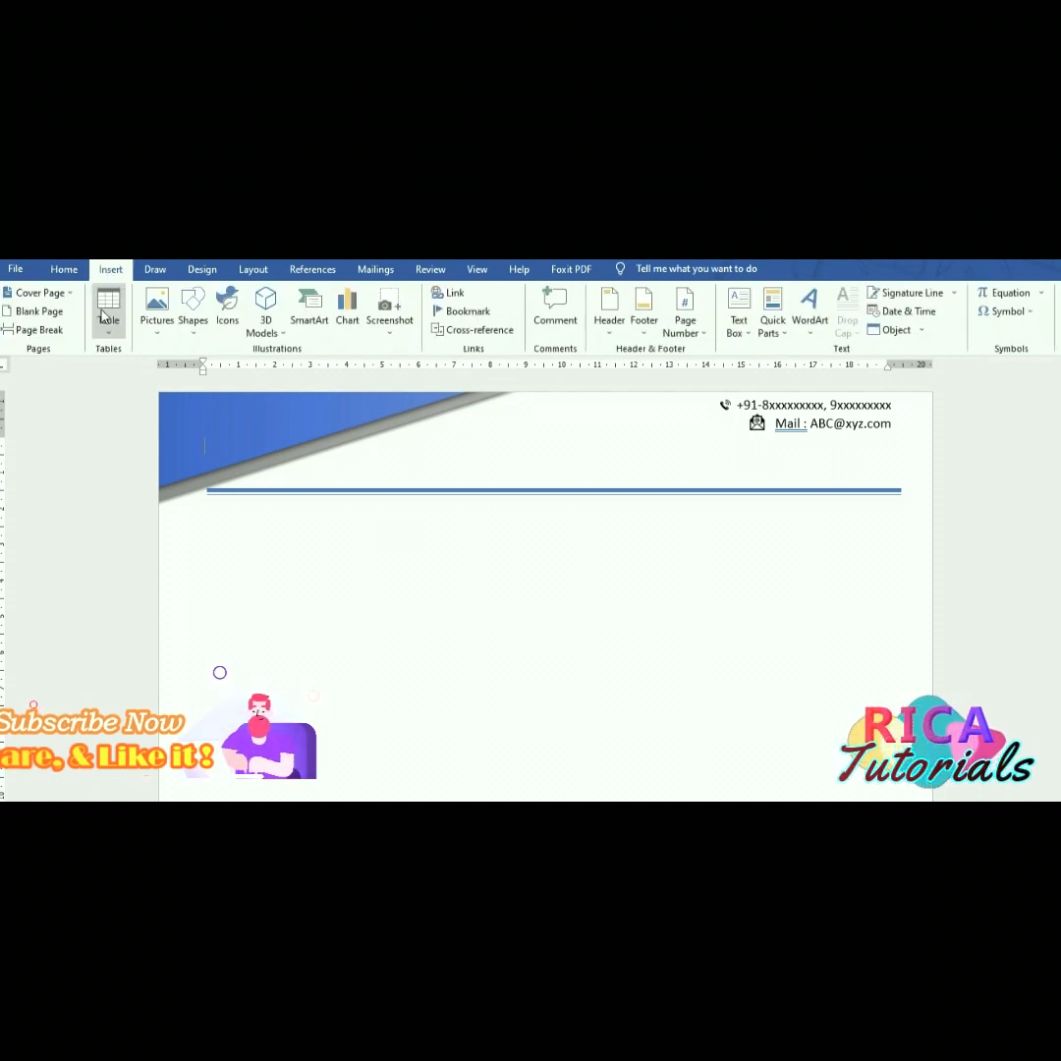
{"action": "left_click", "coordinate": [170, 331]}
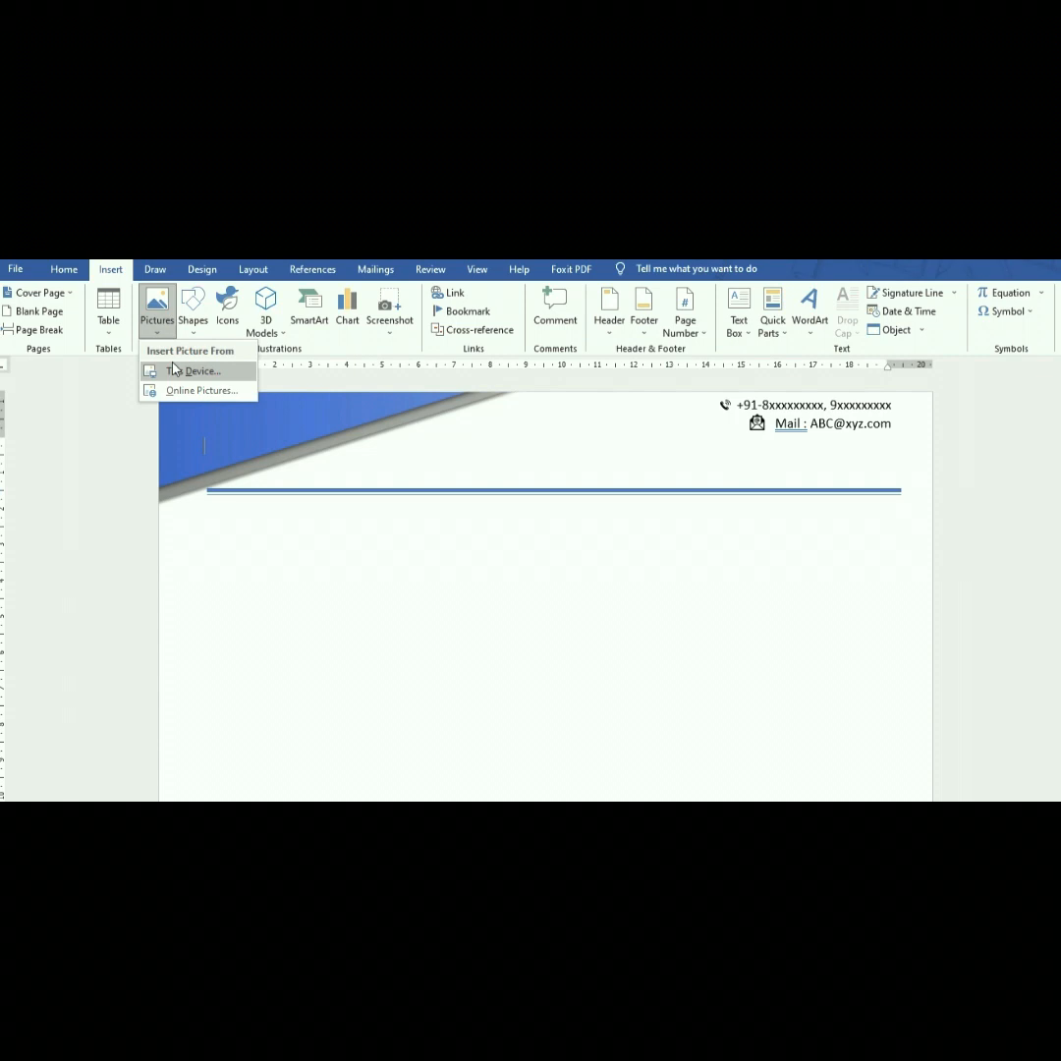
{"action": "left_click", "coordinate": [176, 369]}
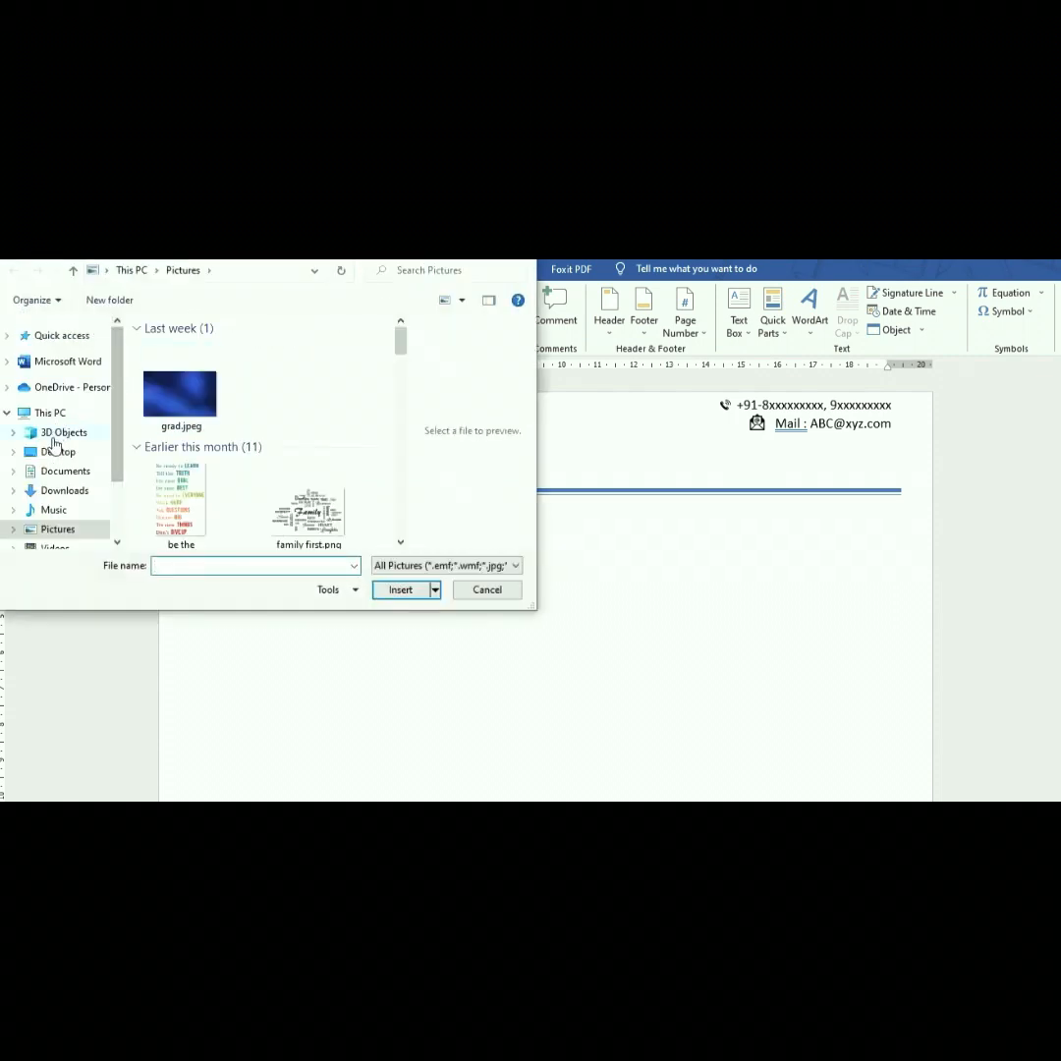
{"action": "left_click", "coordinate": [62, 492]}
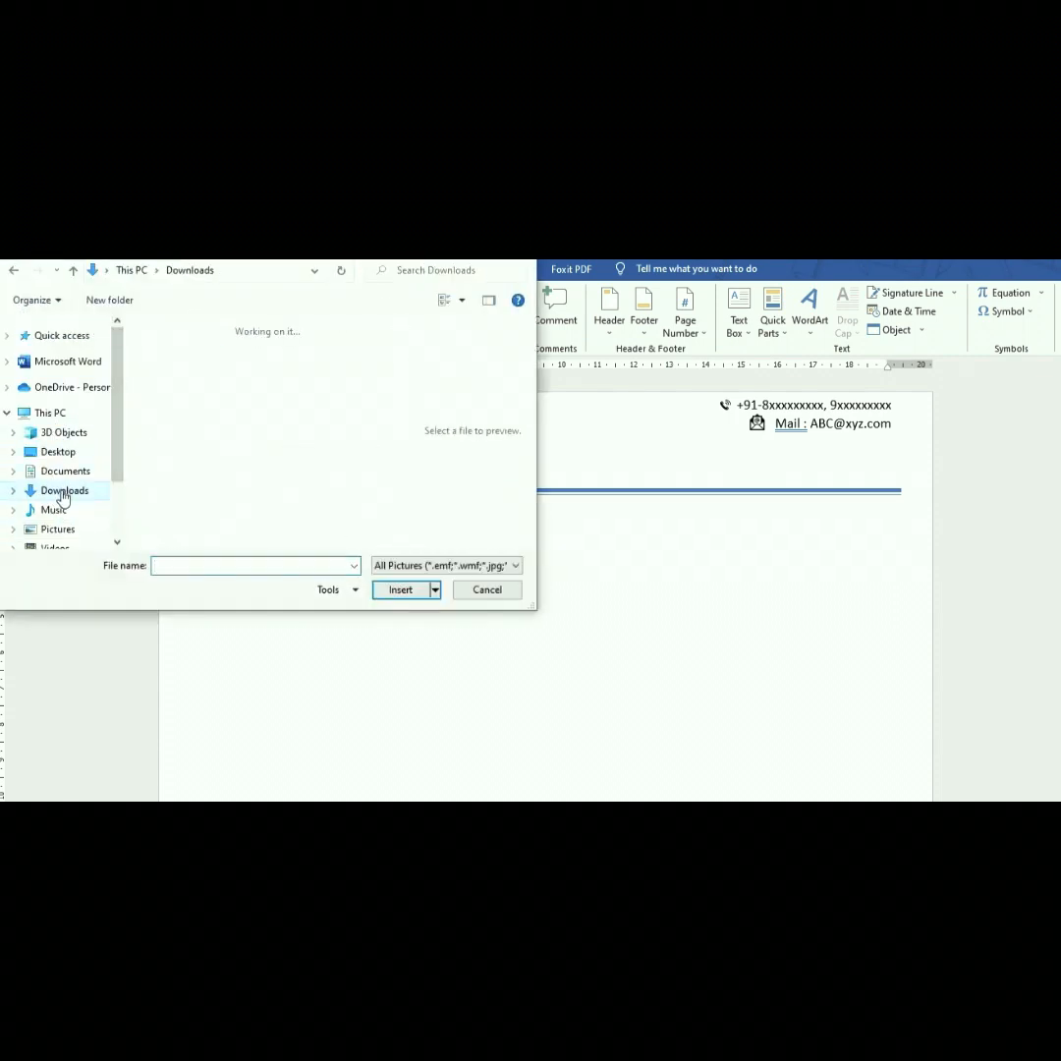
{"action": "left_click", "coordinate": [203, 373]}
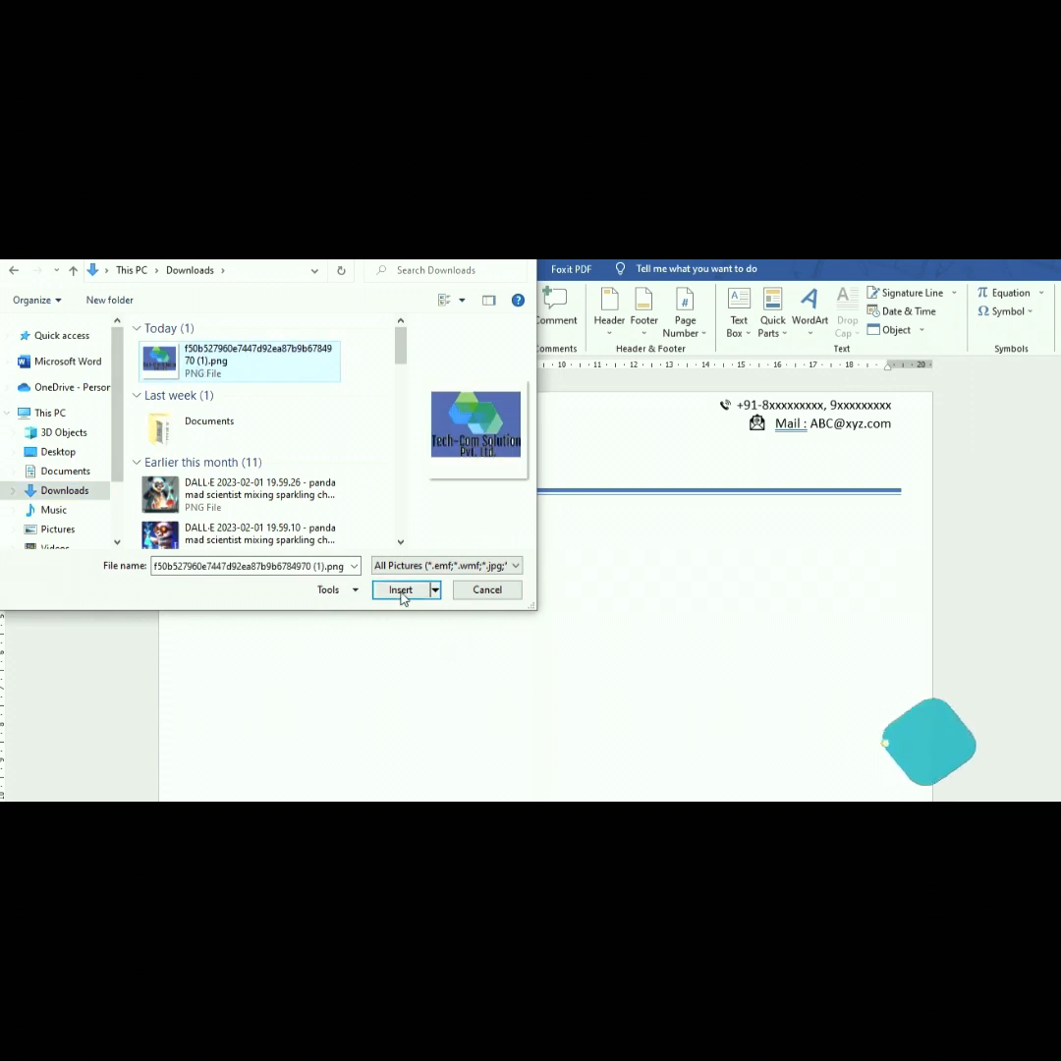
{"action": "left_click", "coordinate": [398, 590]}
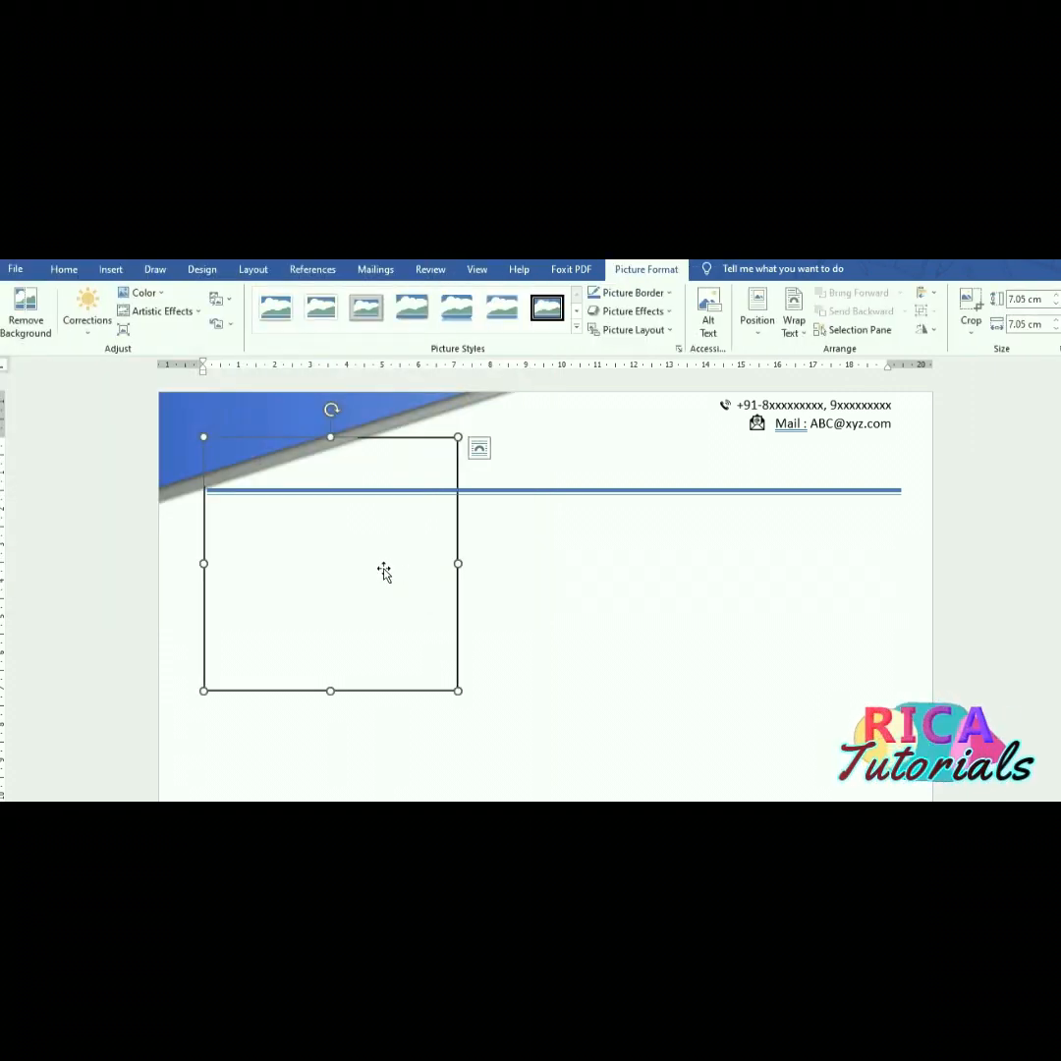
{"action": "left_click", "coordinate": [480, 449]}
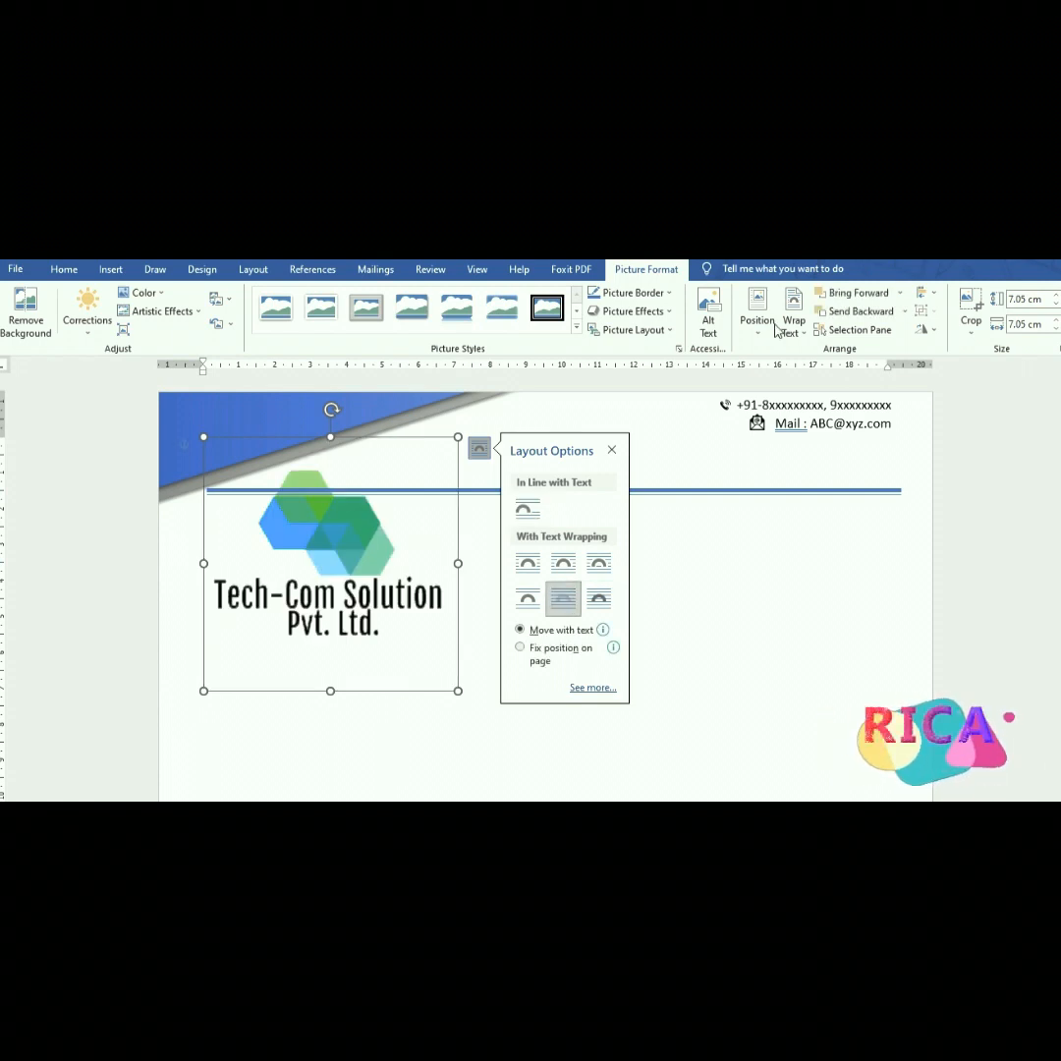
- Crop the logo picture to the hexagon symbol, cutting off the company name and the empty margins
{"action": "left_click", "coordinate": [972, 303]}
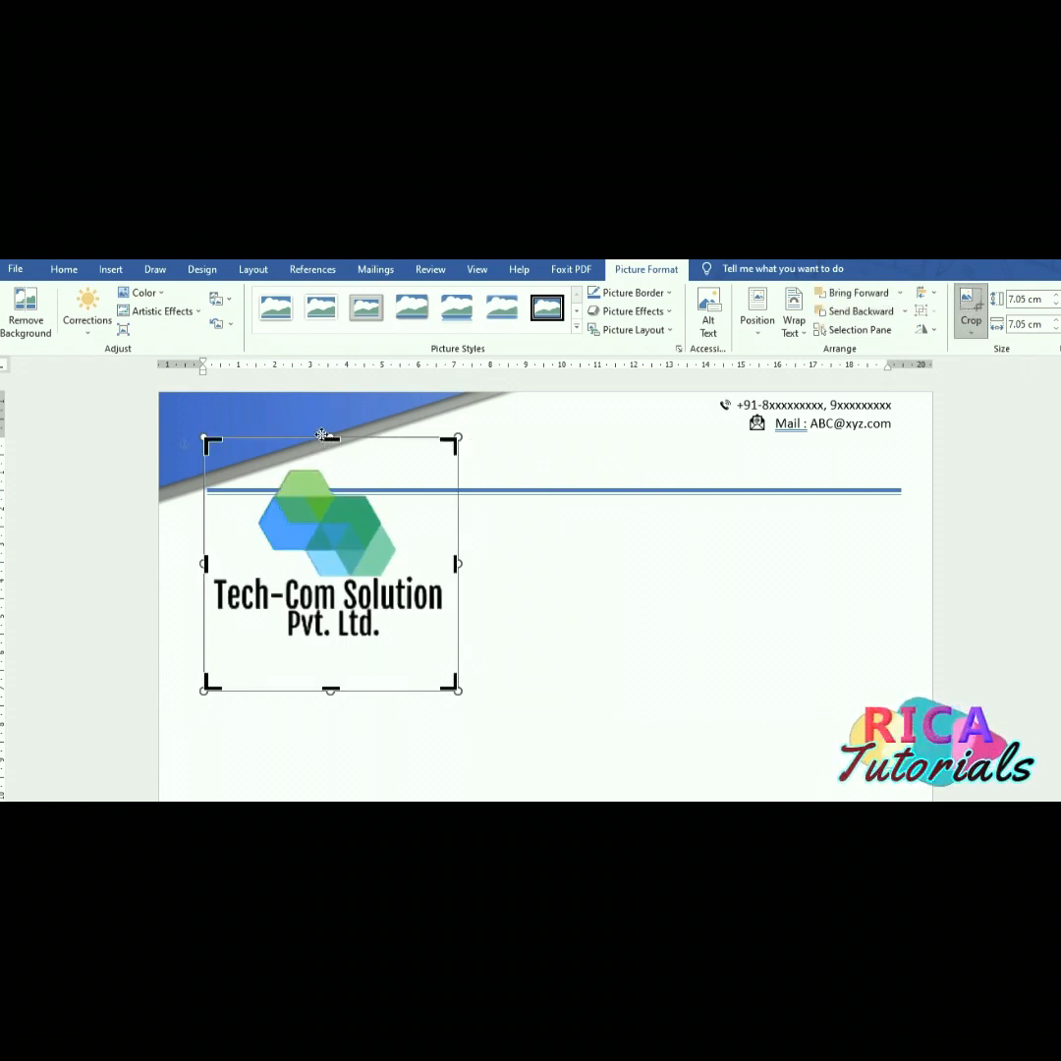
{"action": "left_click_drag", "start_coordinate": [330, 438], "coordinate": [326, 472]}
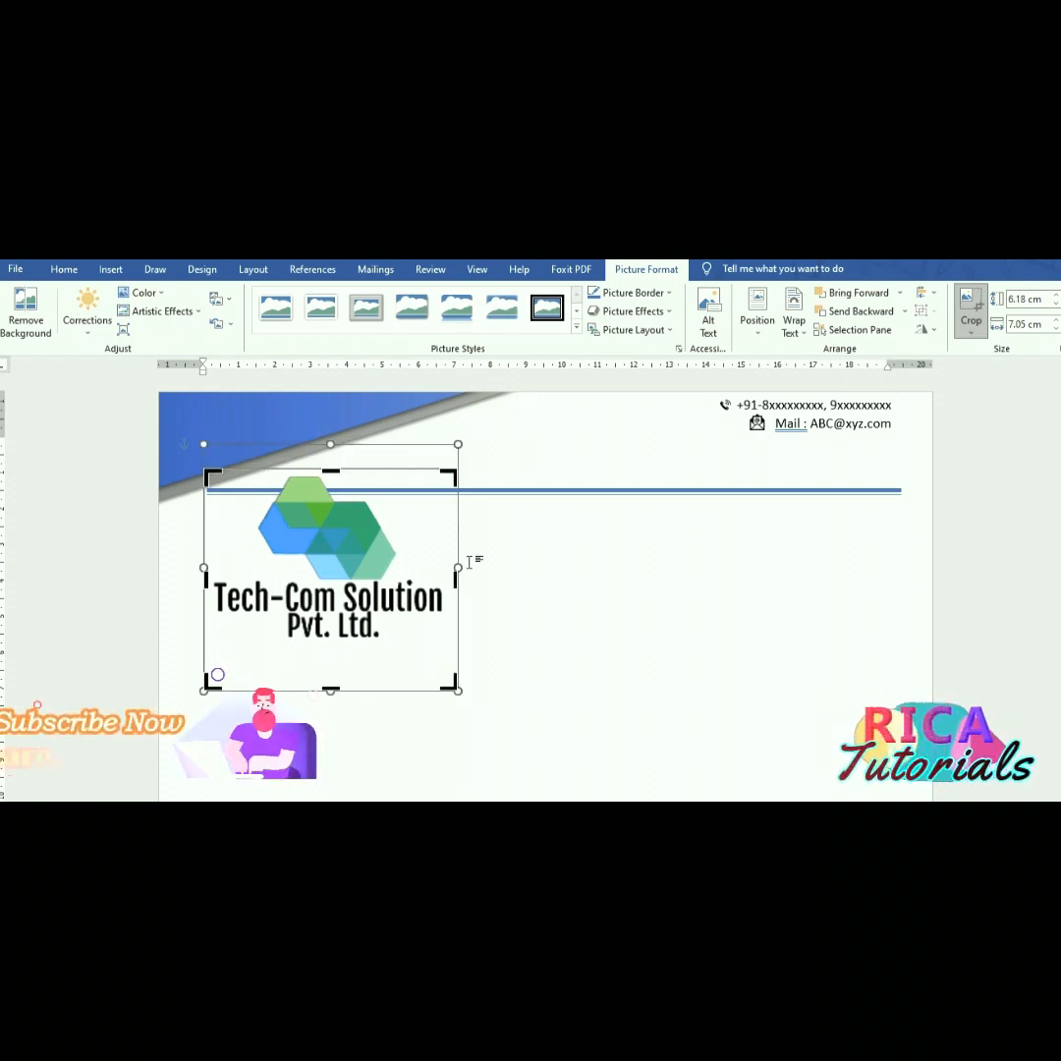
{"action": "left_click_drag", "start_coordinate": [330, 690], "coordinate": [332, 587]}
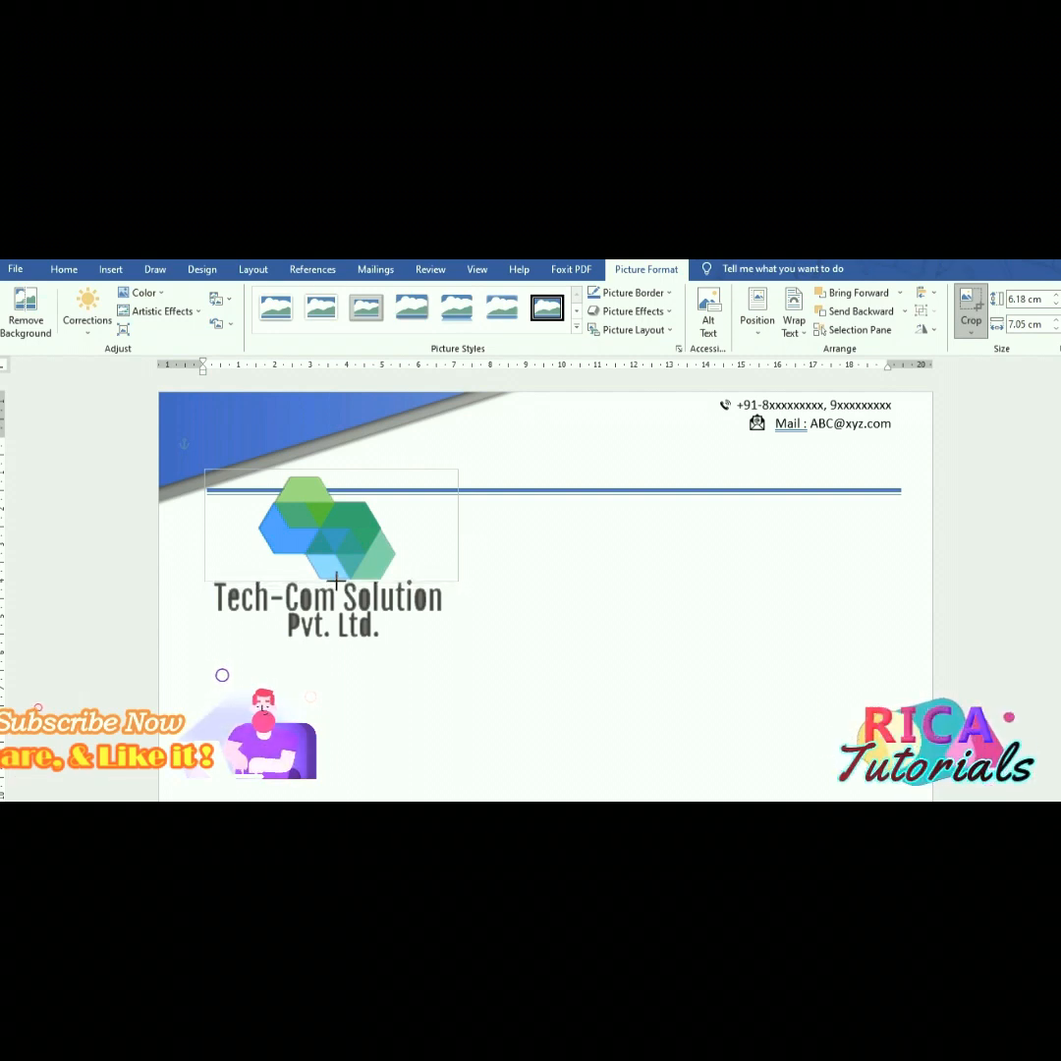
{"action": "left_click_drag", "start_coordinate": [336, 583], "coordinate": [335, 583]}
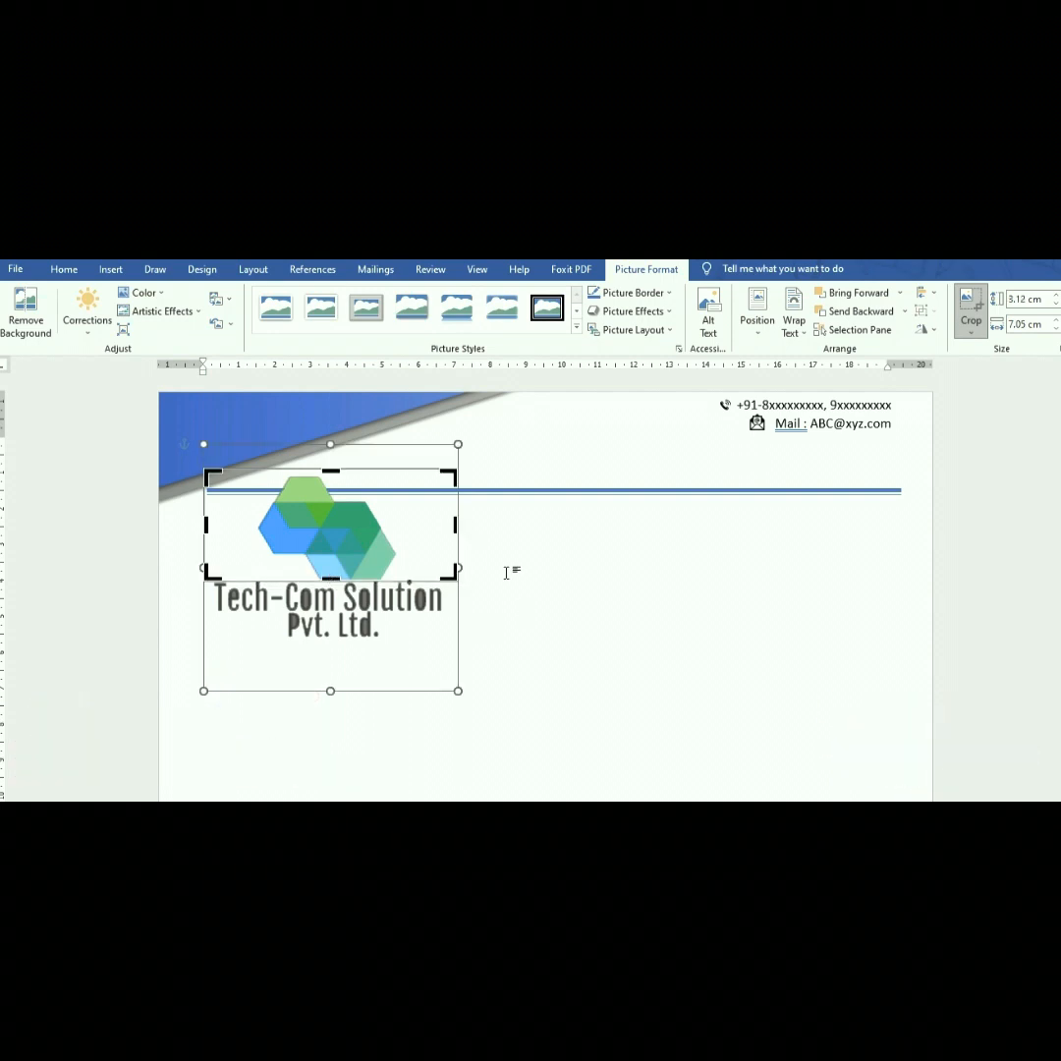
{"action": "left_click_drag", "start_coordinate": [456, 526], "coordinate": [407, 531]}
{"action": "left_click", "coordinate": [220, 516]}
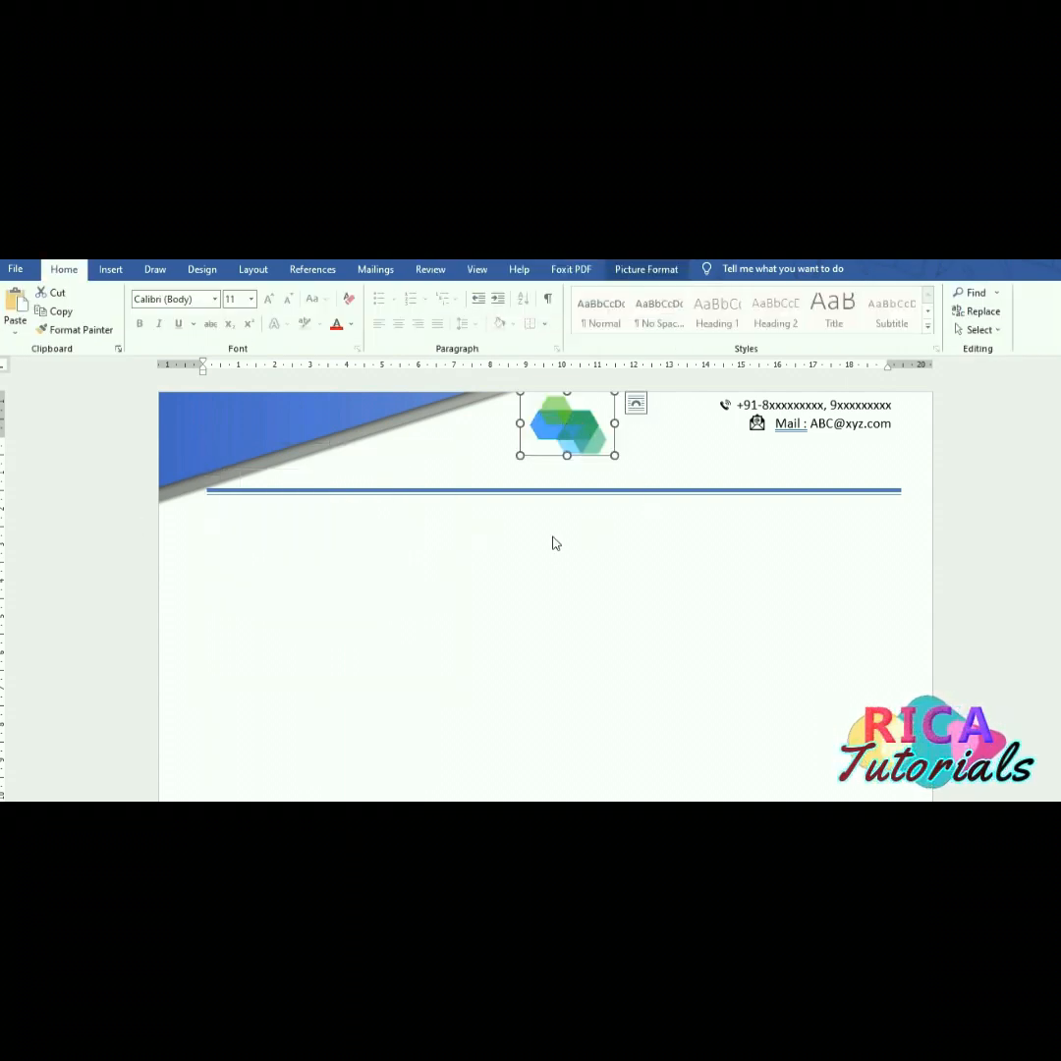
- Scale down the cropped logo and place it at the page's upper edge, between the corner triangles and the contact details
{"action": "left_click", "coordinate": [586, 494]}
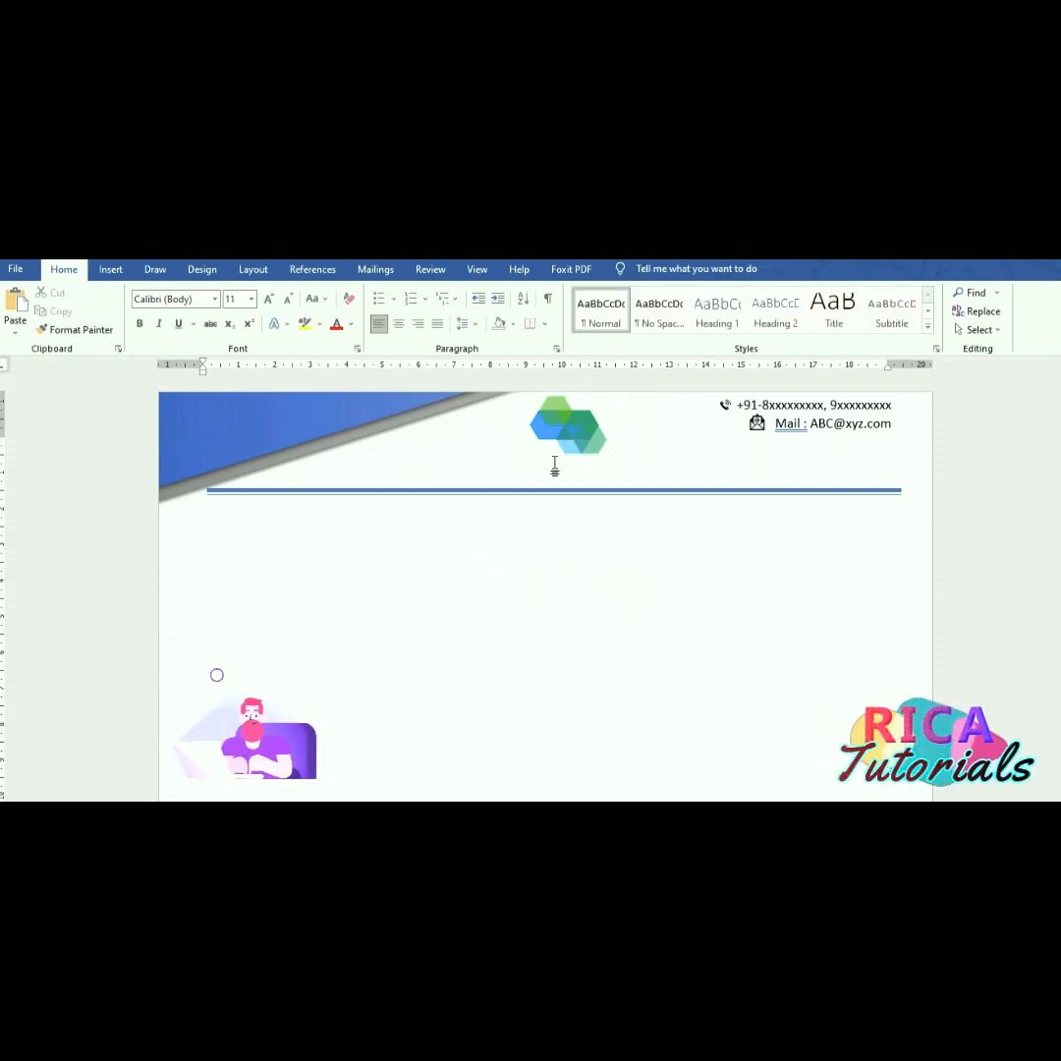
{"action": "left_click", "coordinate": [563, 426]}
{"action": "left_click_drag", "start_coordinate": [618, 459], "coordinate": [586, 435]}
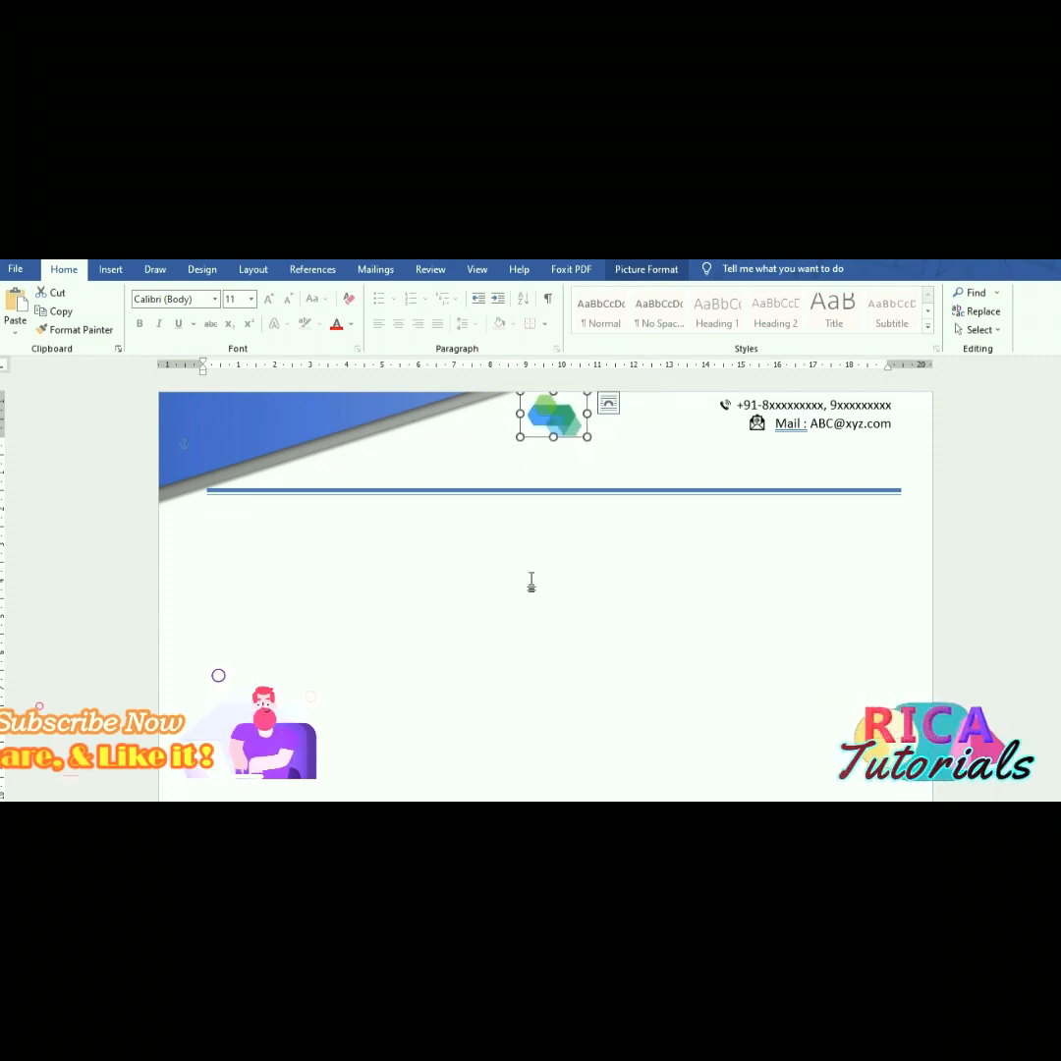
{"action": "left_click", "coordinate": [499, 593]}
- Insert a WordArt object in the solid blue style and move it to the empty area below the double line
{"action": "left_click", "coordinate": [110, 269]}
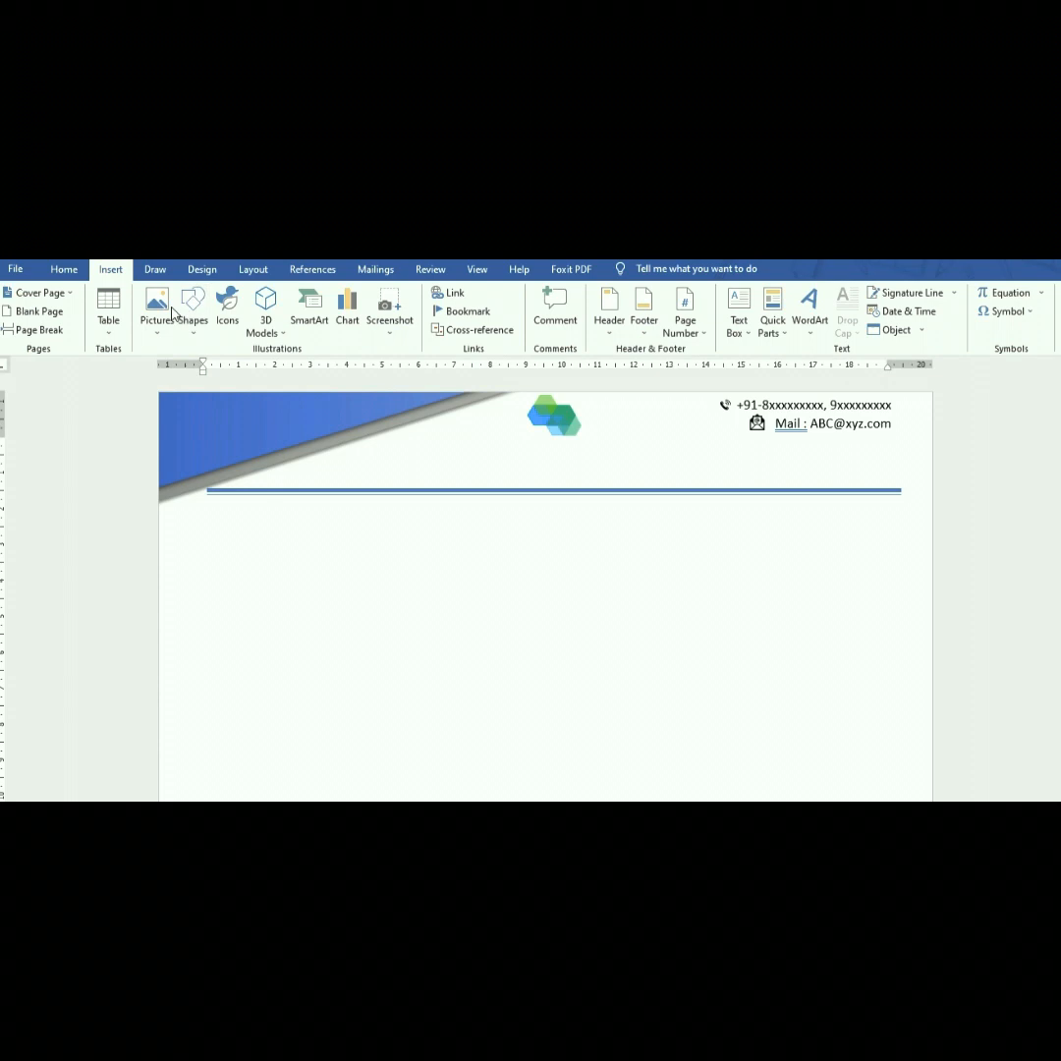
{"action": "left_click", "coordinate": [809, 306]}
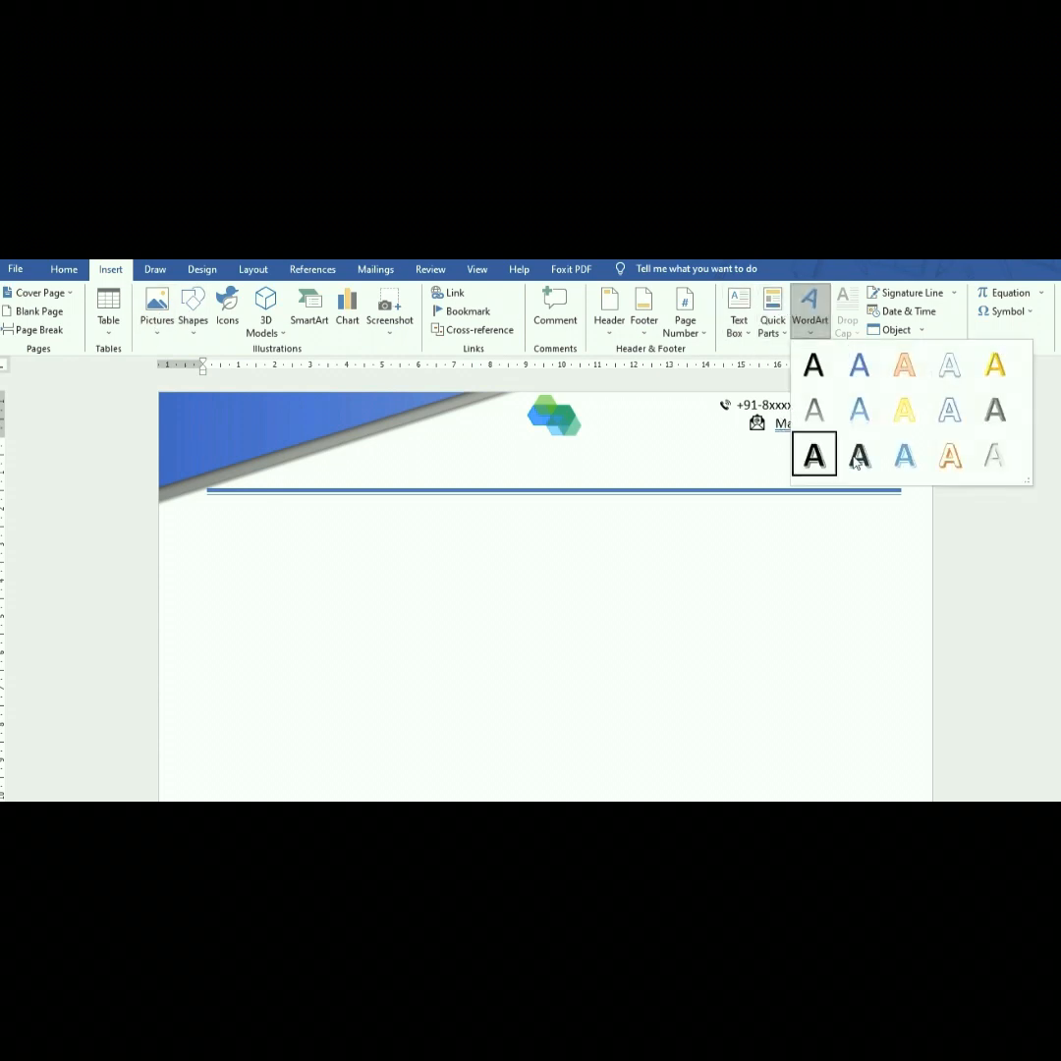
{"action": "left_click", "coordinate": [856, 367]}
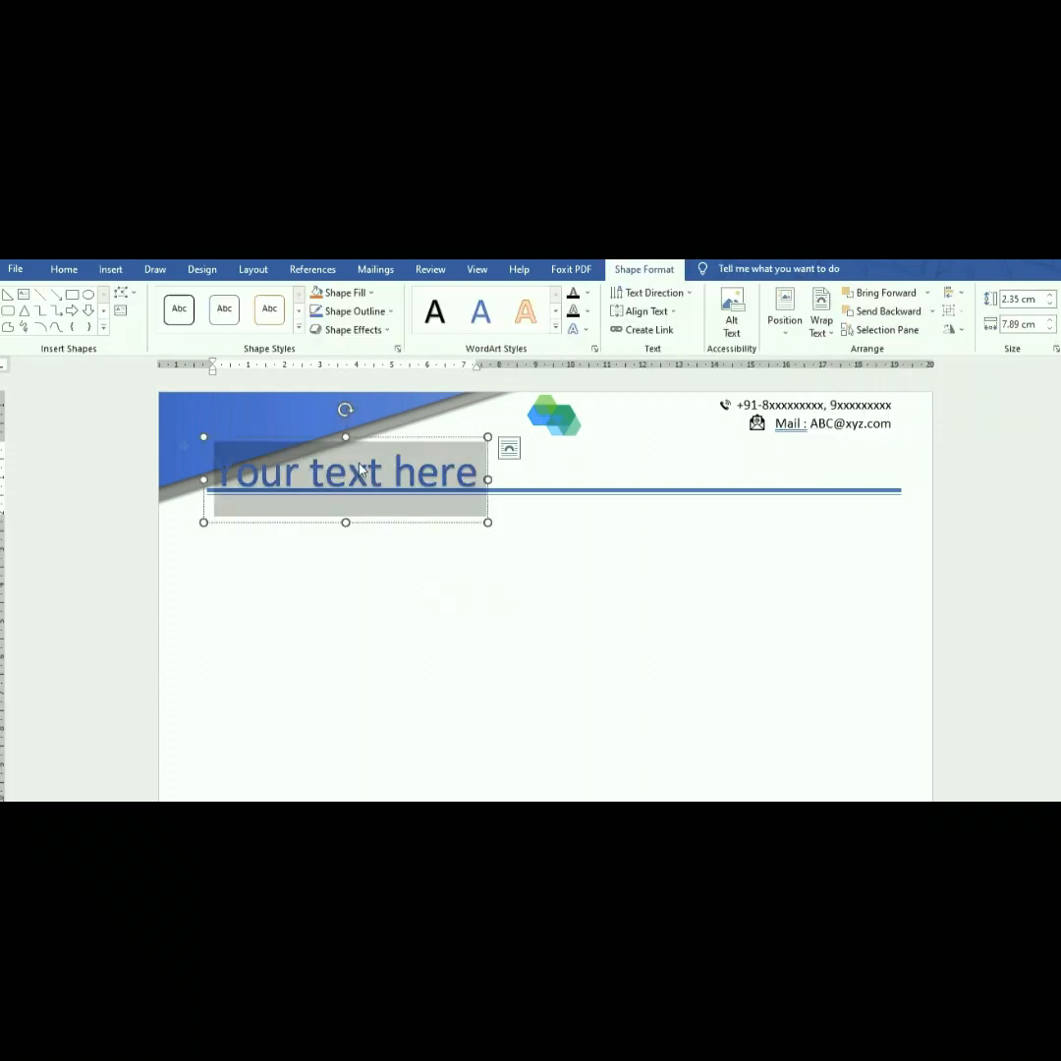
{"action": "left_click_drag", "start_coordinate": [369, 442], "coordinate": [601, 576]}
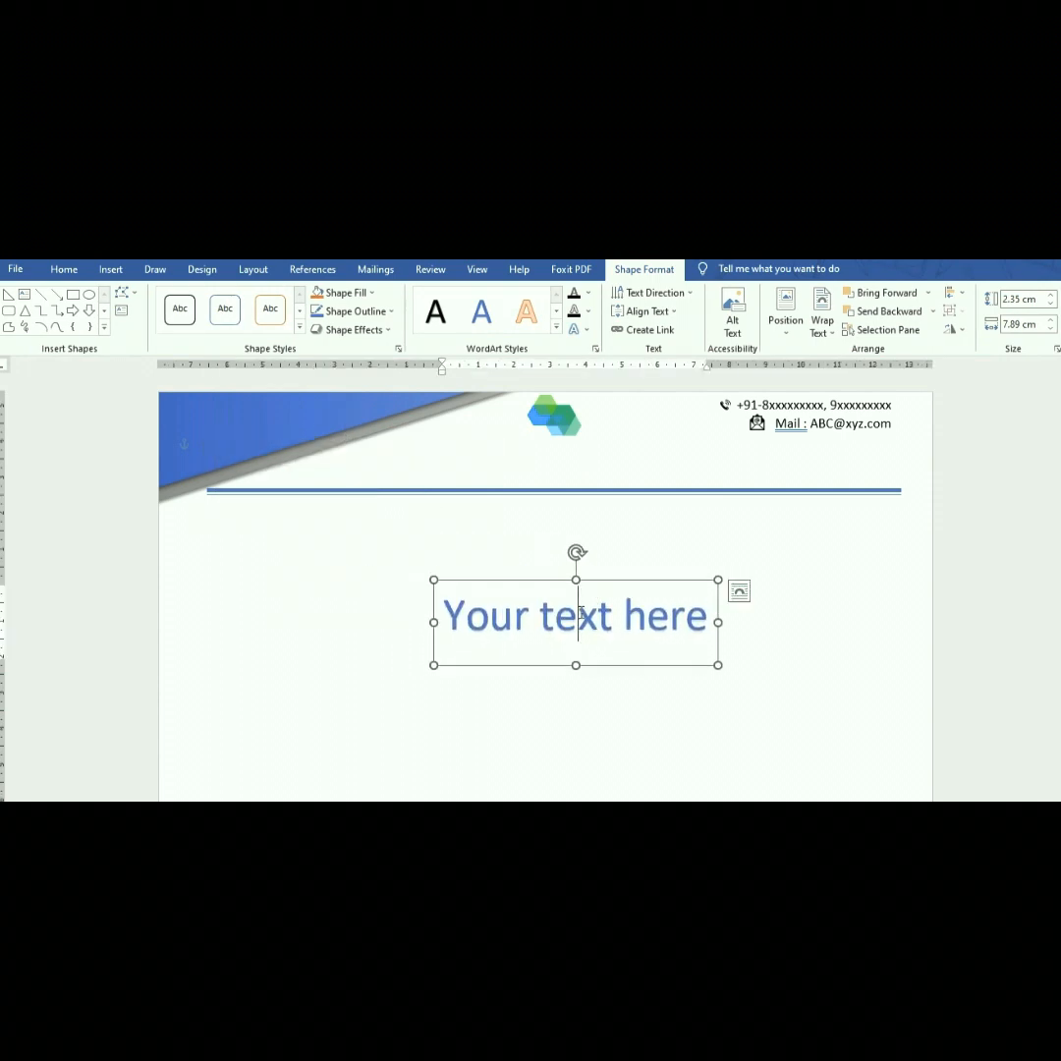
- Replace the WordArt placeholder text with "Tech-Com Solution Pvt. Ltd." and shift the object so it fits within the page width
{"action": "type", "text": "Te"}
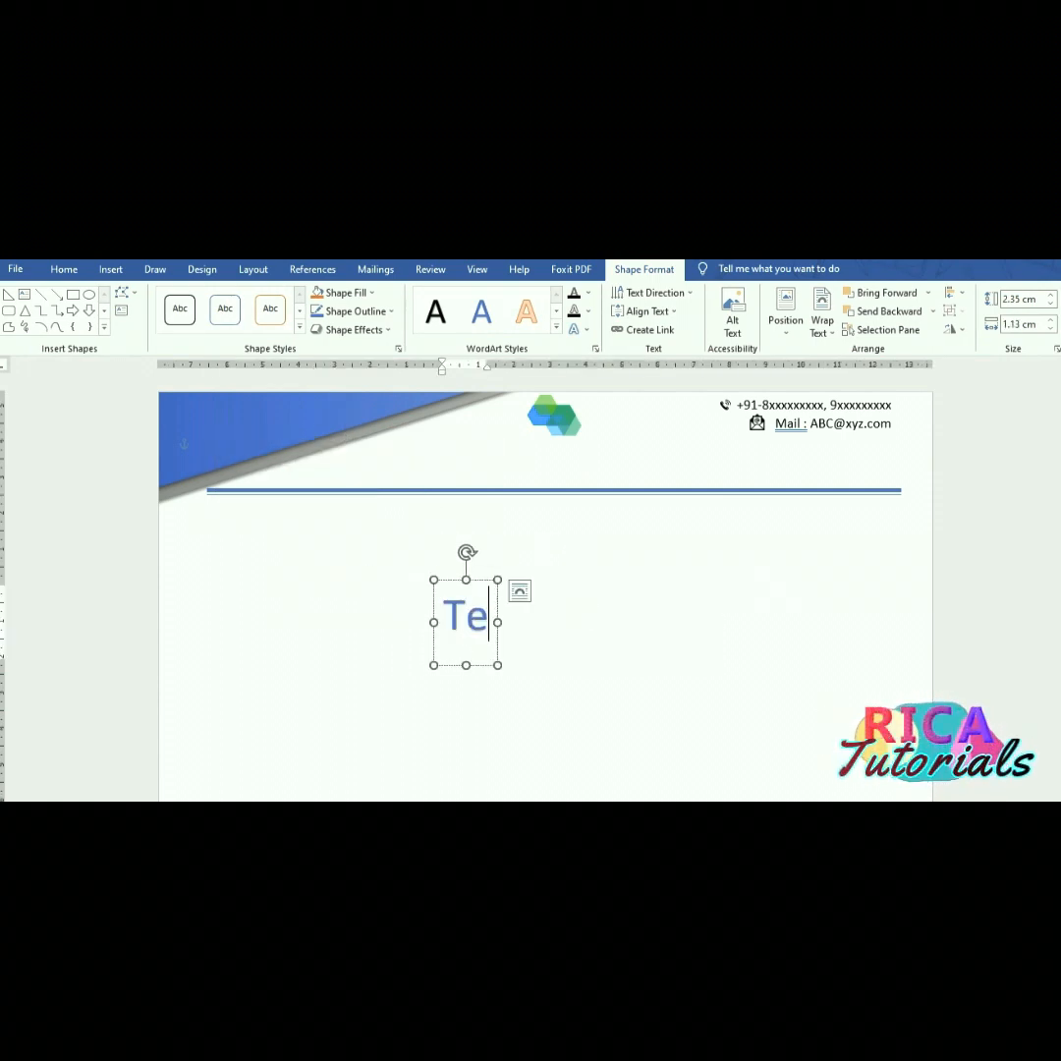
{"action": "type", "text": "ch-C"}
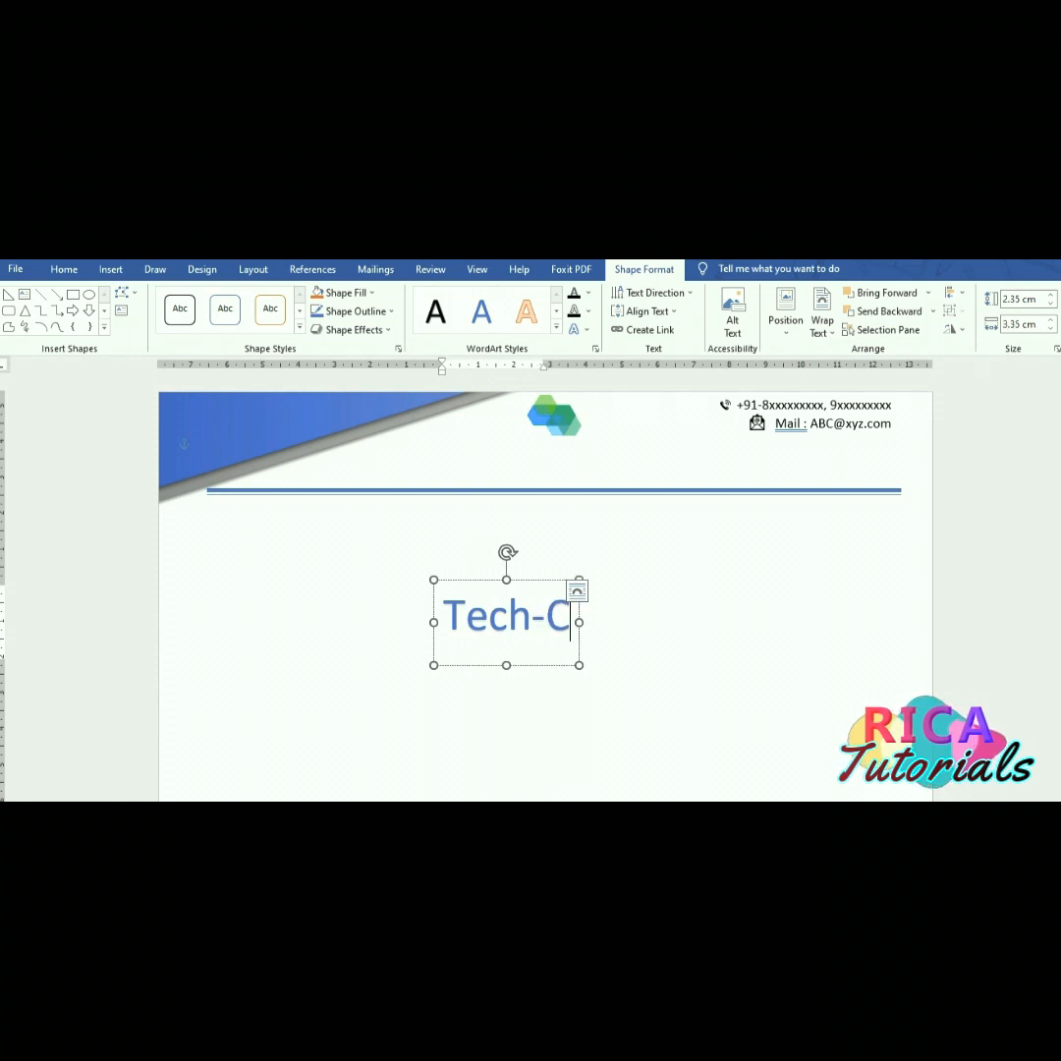
{"action": "type", "text": "om Soultgio"}
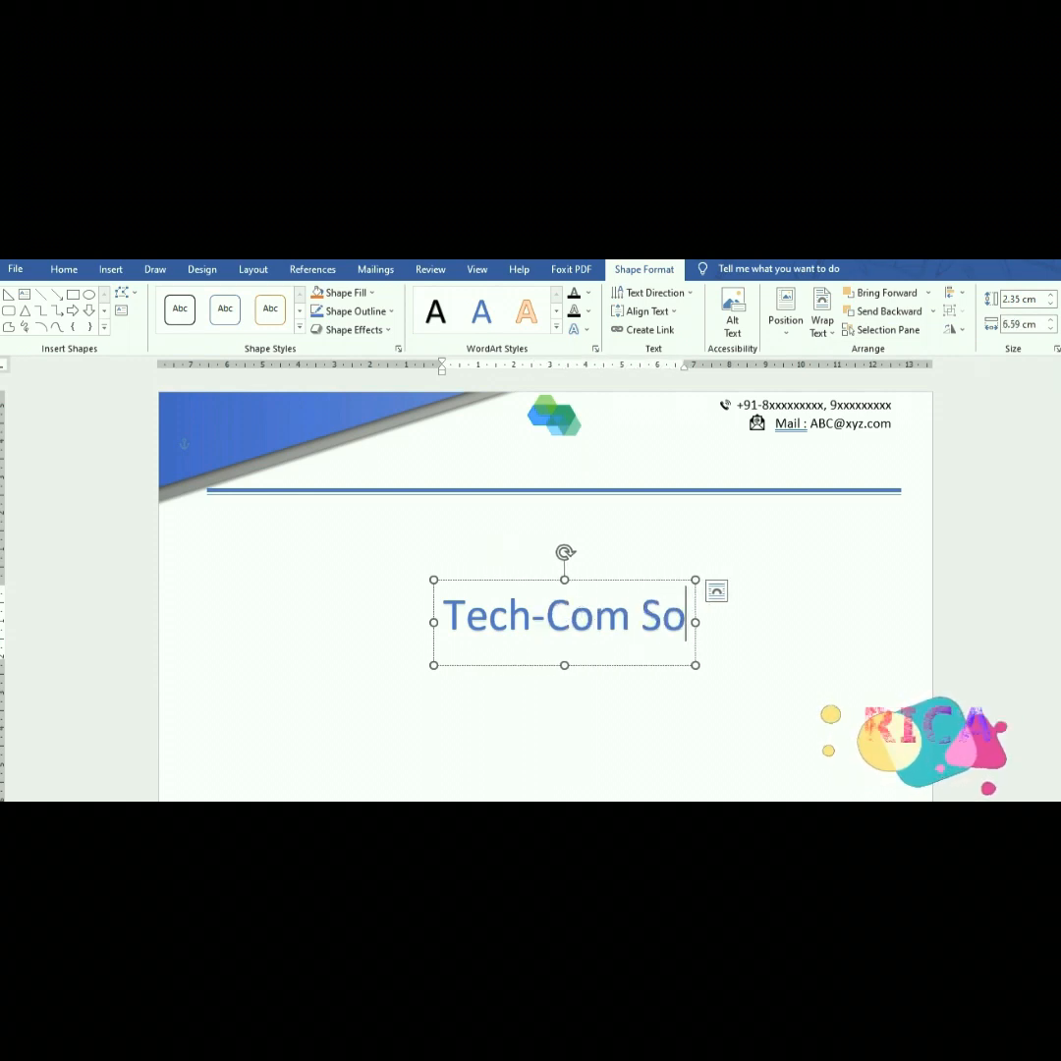
{"action": "key", "text": "BackSpace"}
{"action": "key", "text": "BackSpace"}
{"action": "key", "text": "BackSpace"}
{"action": "key", "text": "BackSpace"}
{"action": "key", "text": "BackSpace"}
{"action": "key", "text": "BackSpace"}
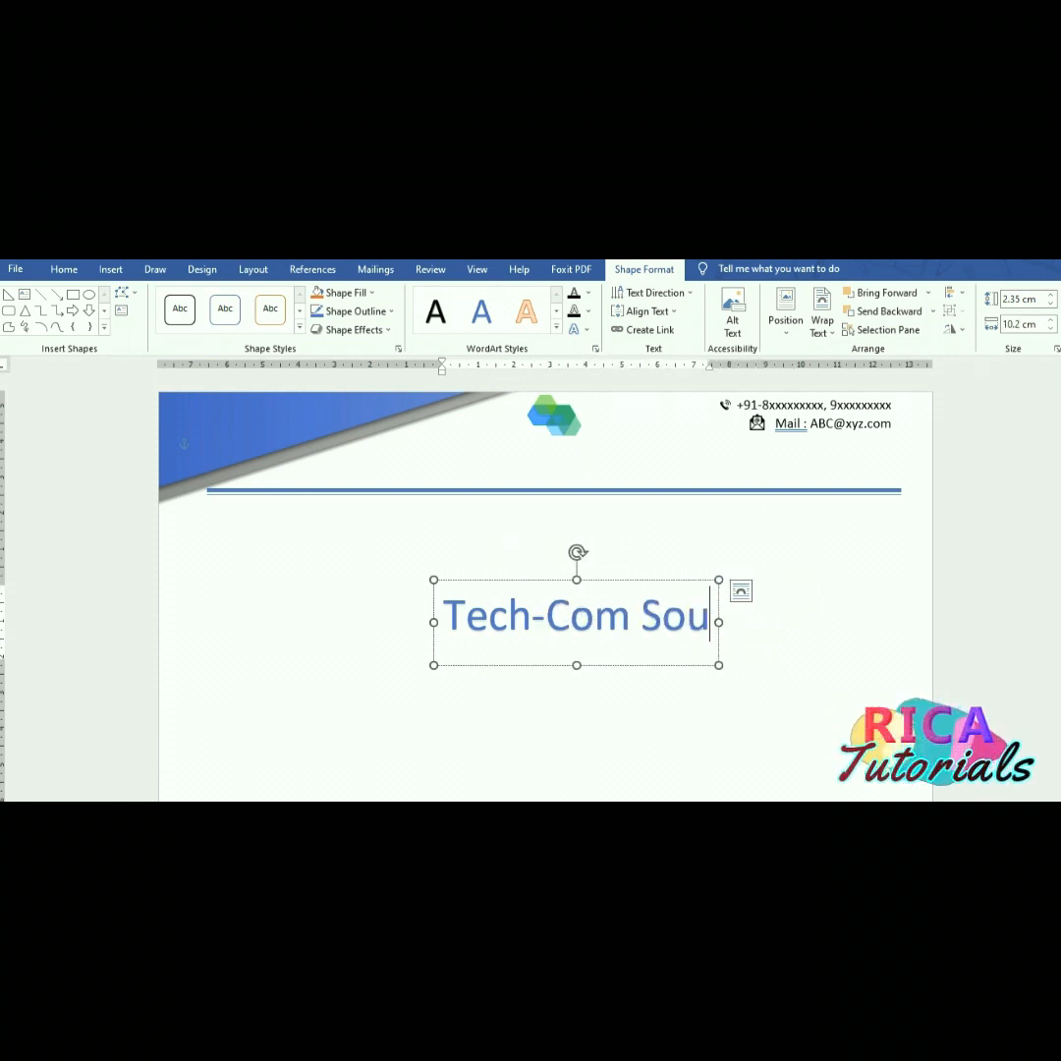
{"action": "type", "text": "lution"}
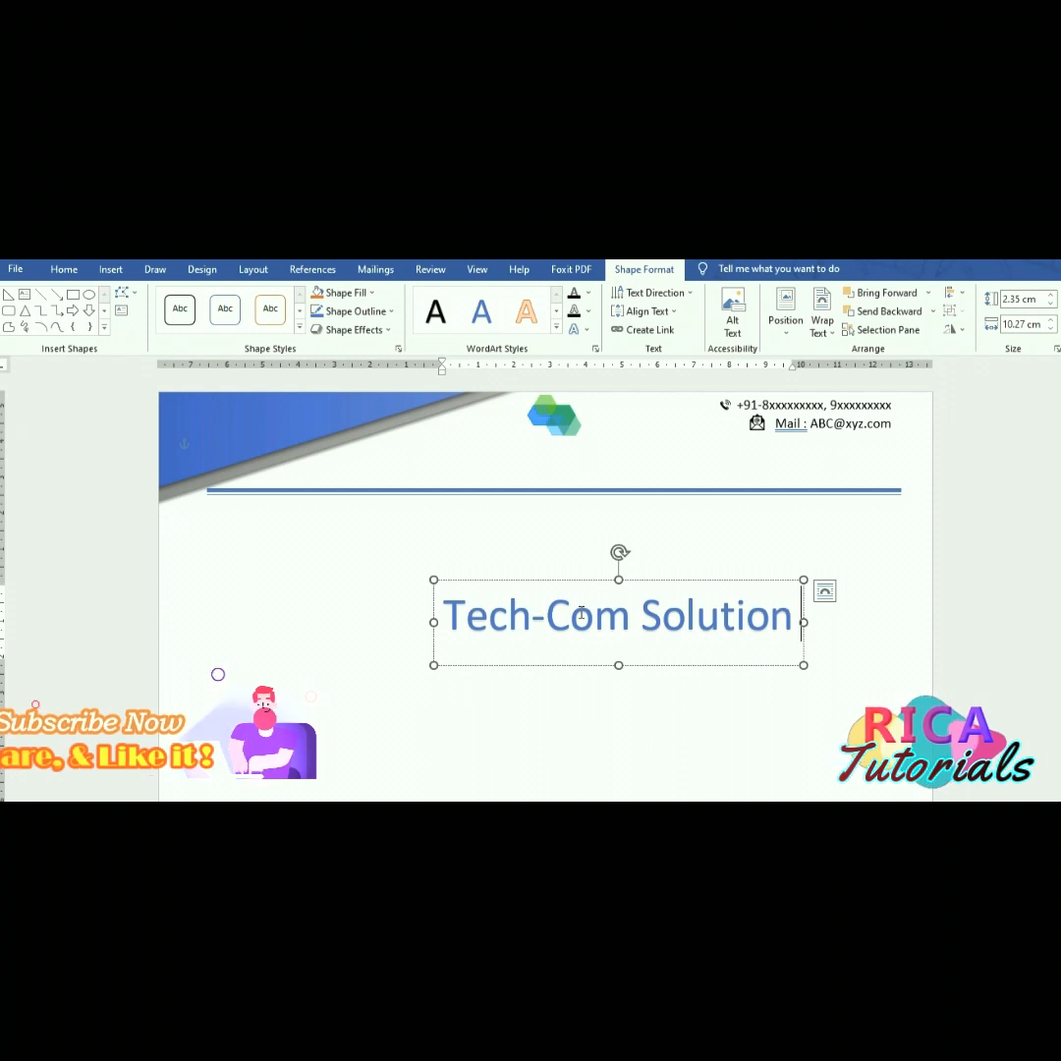
{"action": "type", "text": " Pv"}
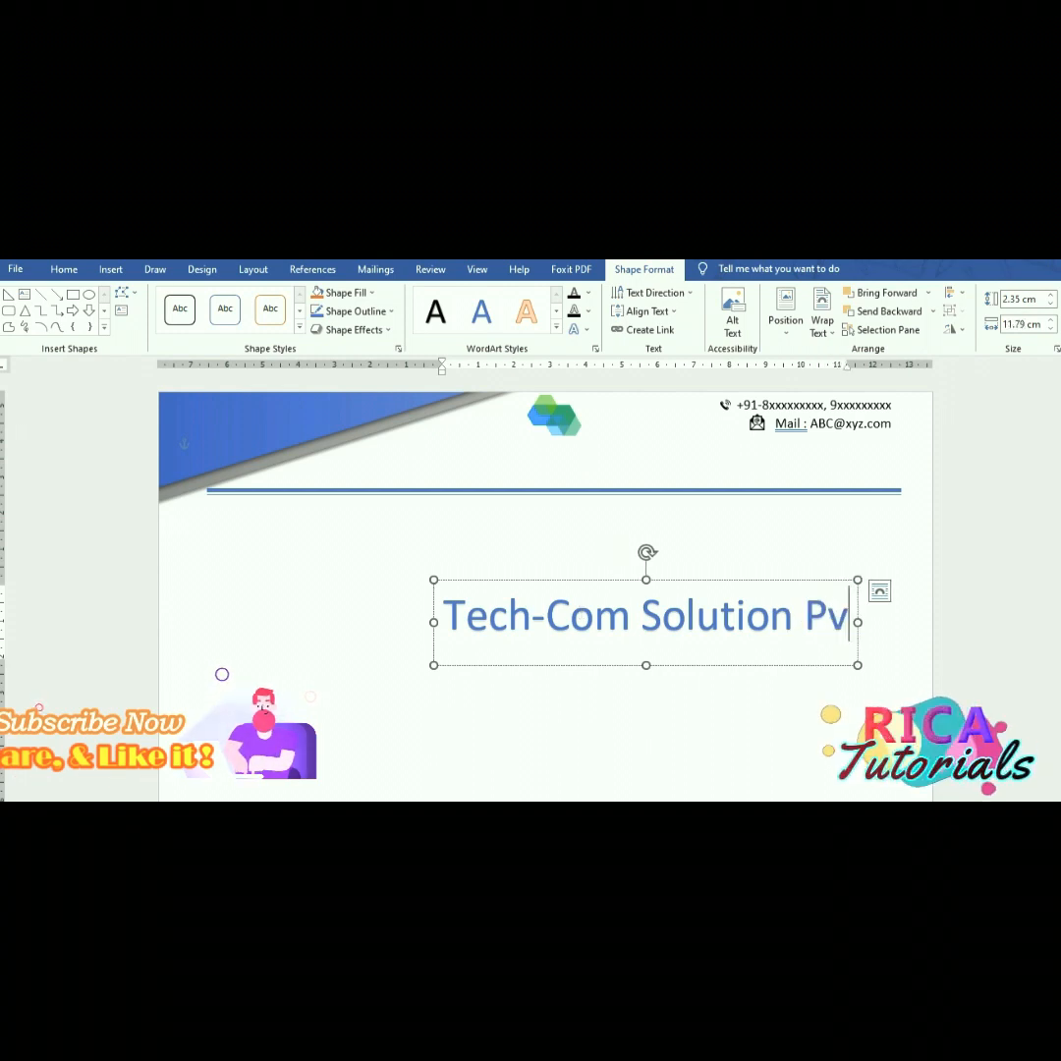
{"action": "type", "text": "t. Ltd"}
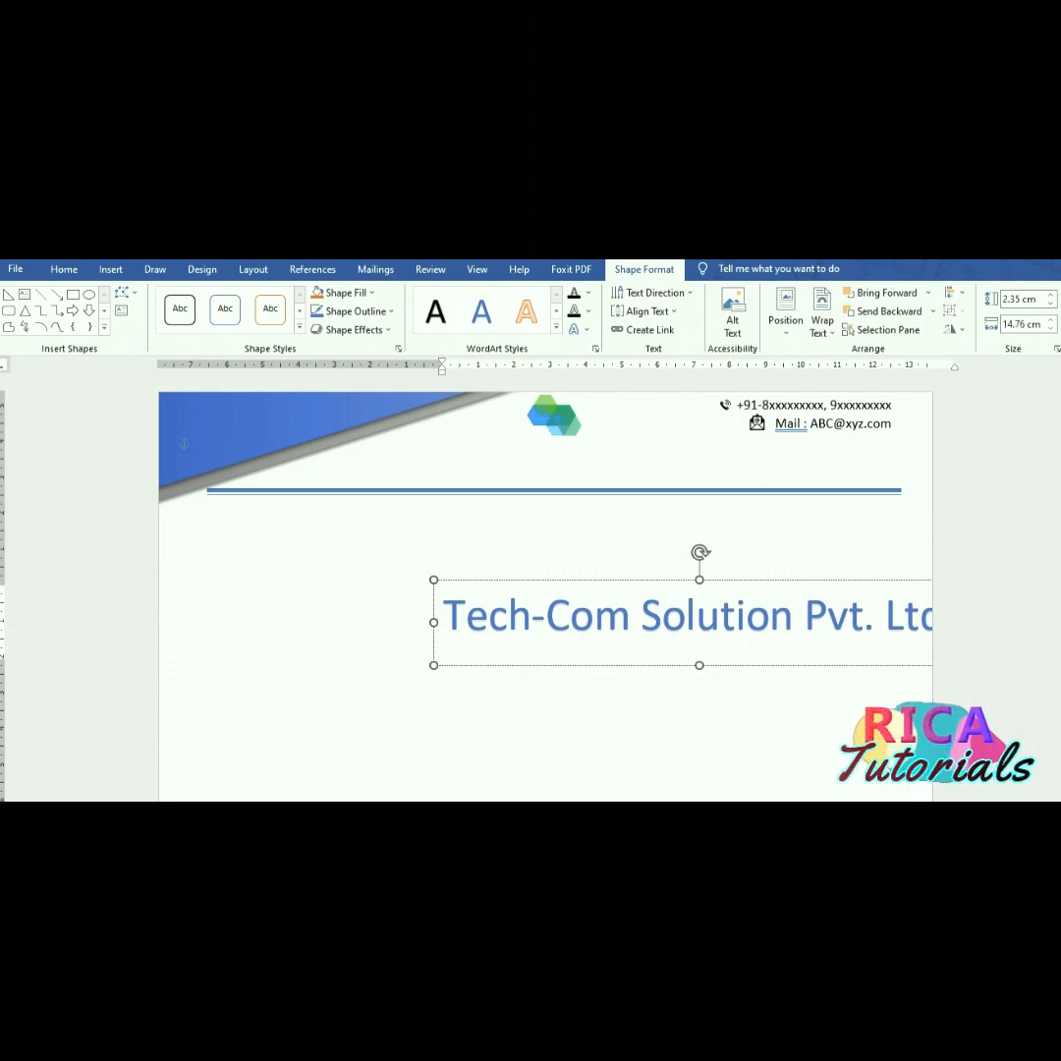
{"action": "left_click_drag", "start_coordinate": [744, 585], "coordinate": [594, 570]}
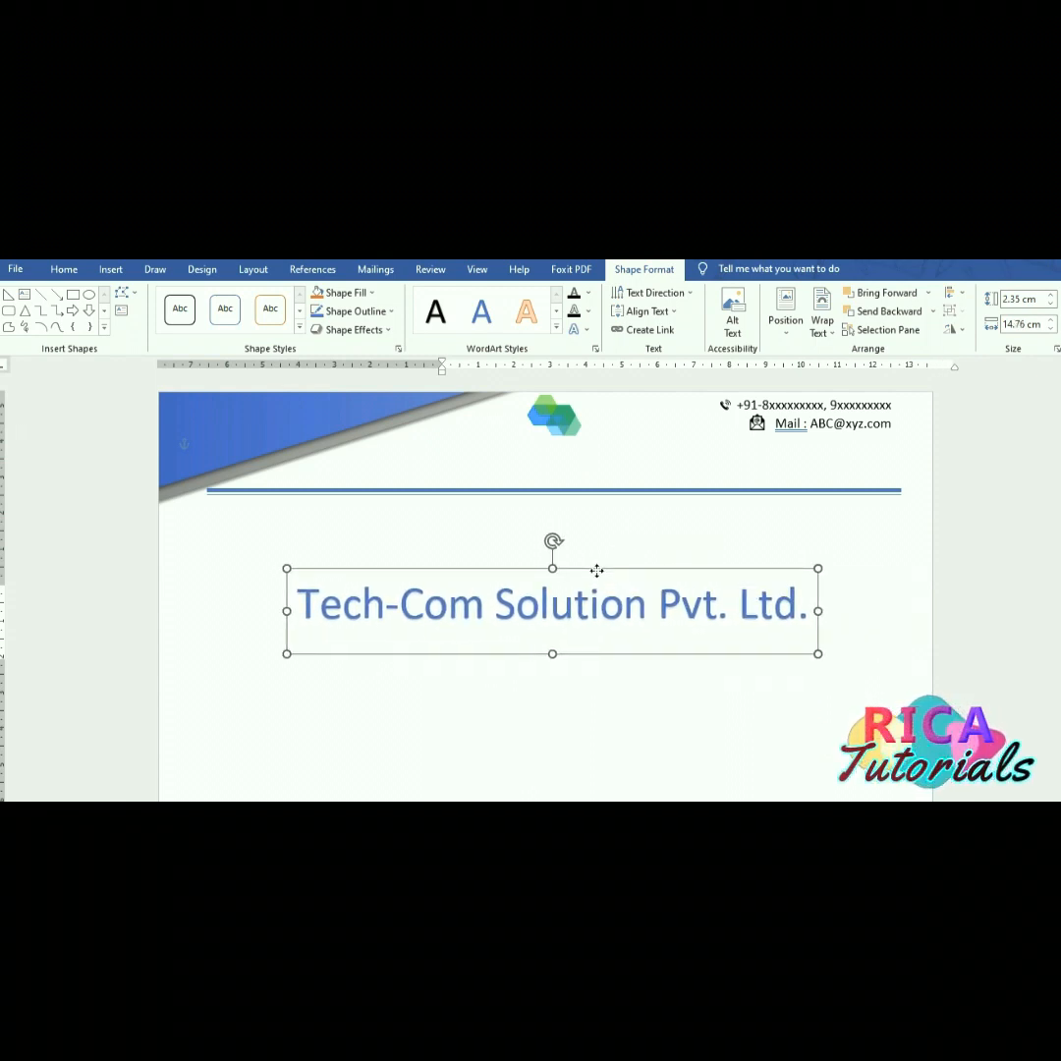
- Make the company name WordArt text bold and reduce its font size to 24
{"action": "triple_click", "coordinate": [613, 604]}
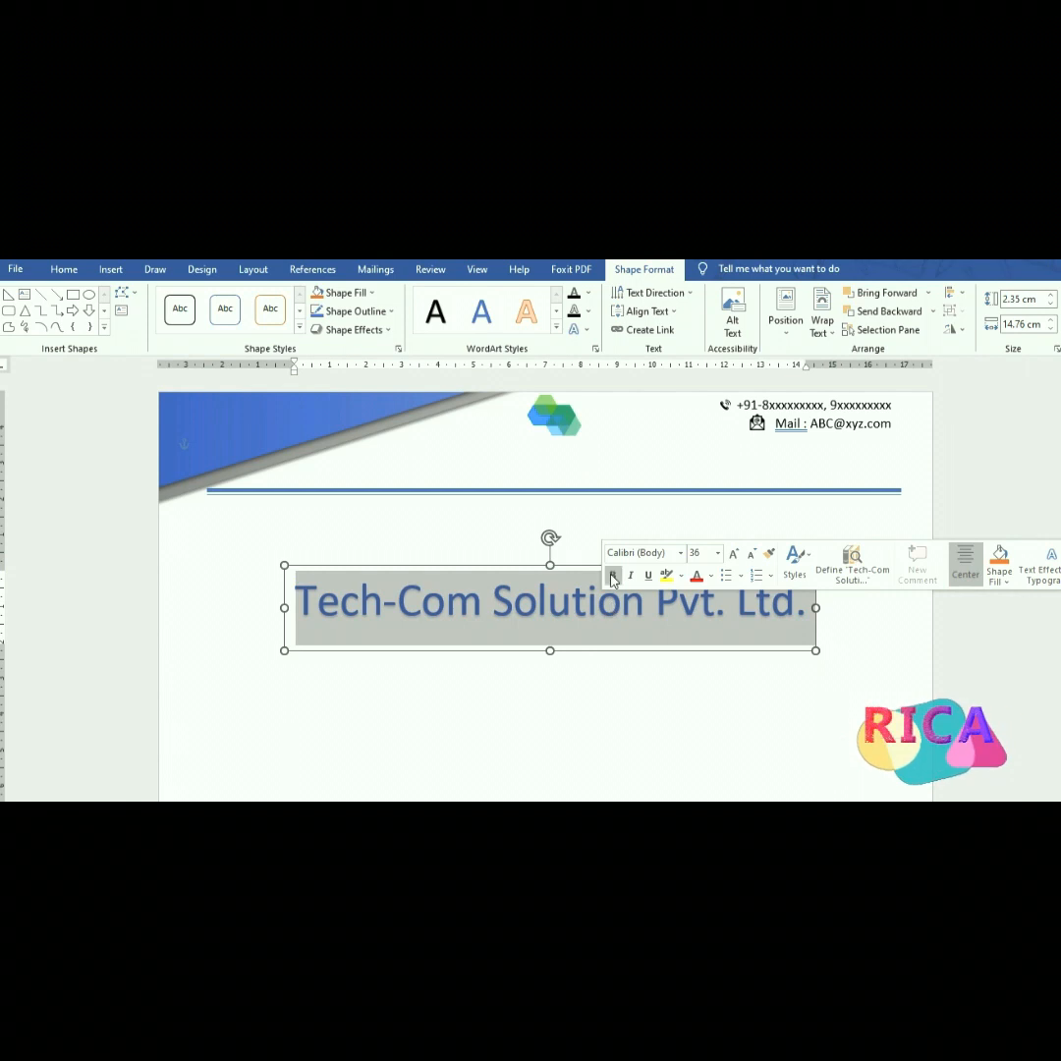
{"action": "left_click", "coordinate": [612, 577]}
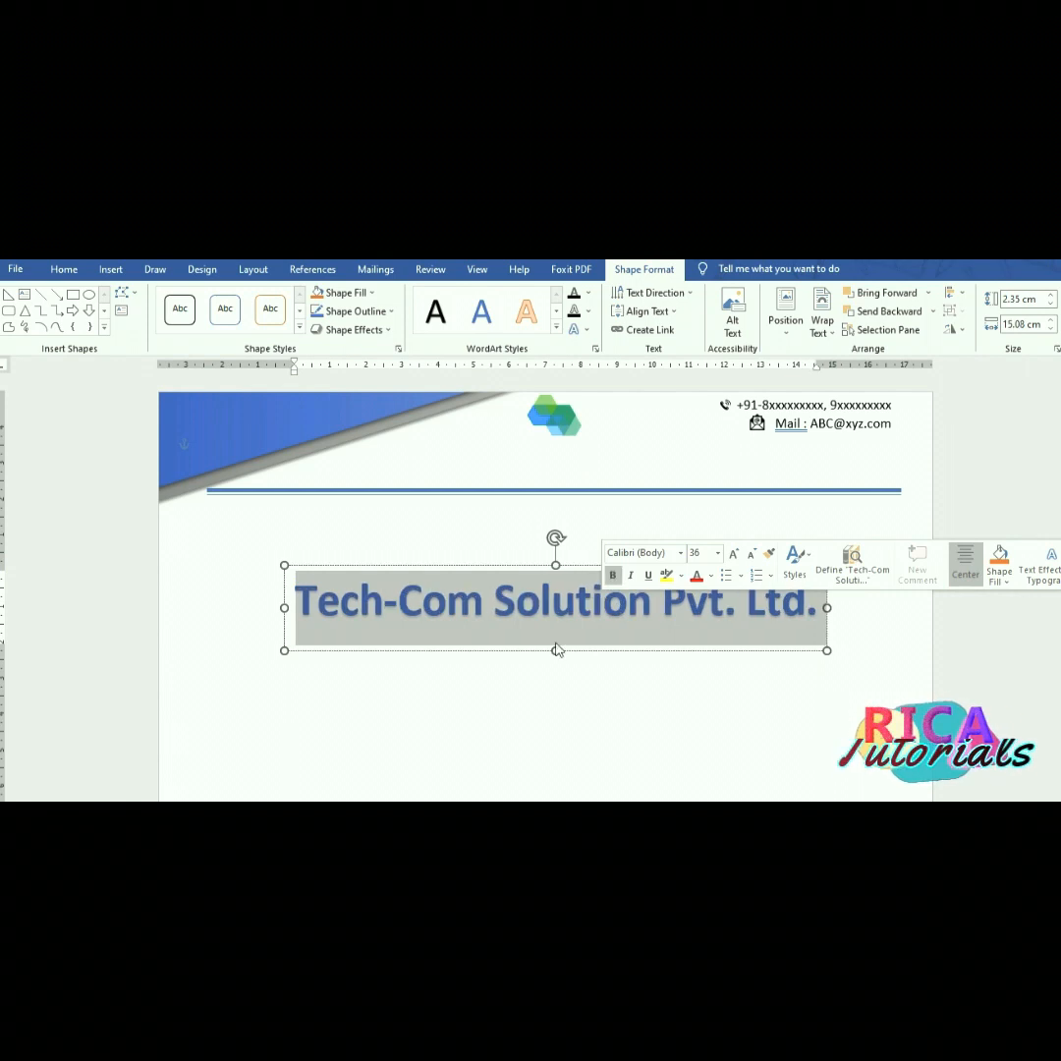
{"action": "left_click", "coordinate": [750, 553]}
{"action": "left_click", "coordinate": [749, 554]}
{"action": "left_click", "coordinate": [748, 556]}
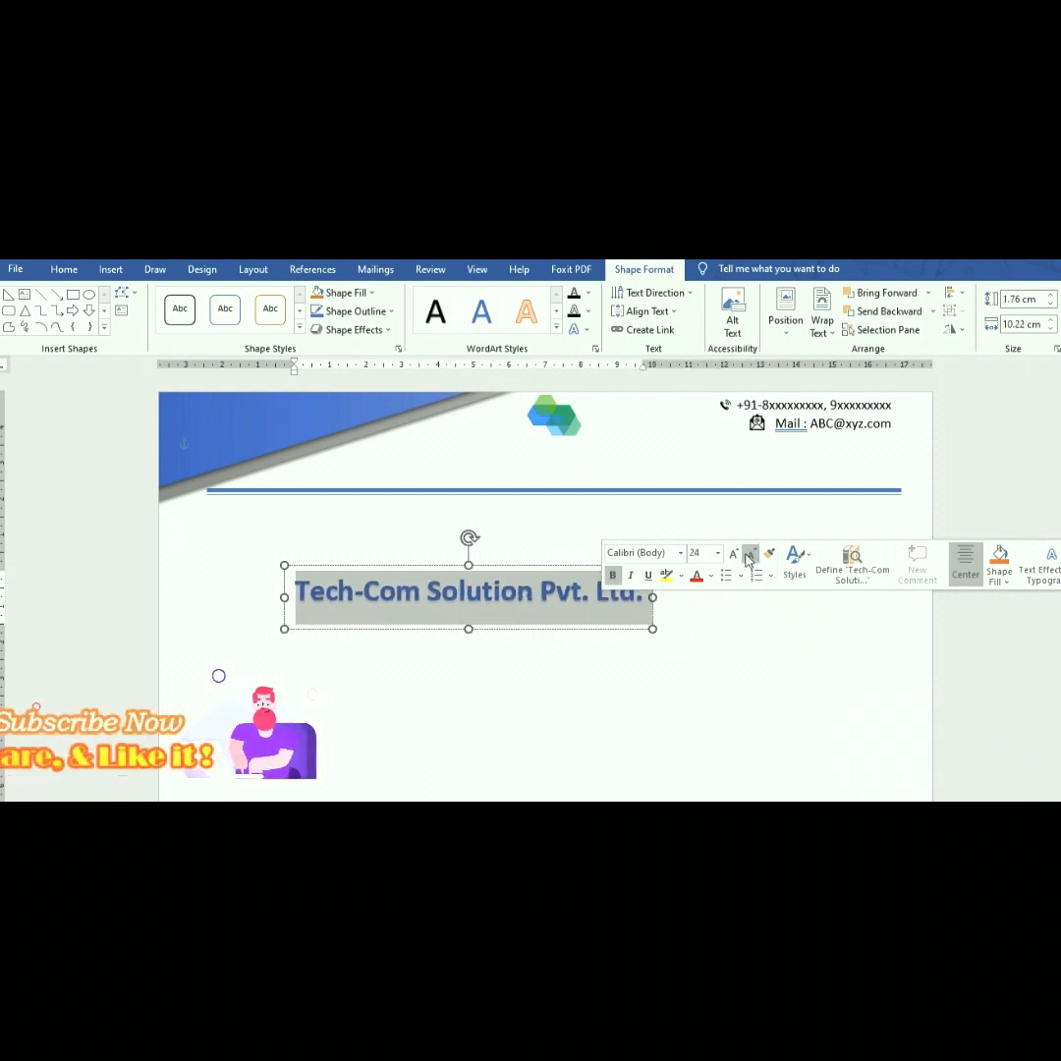
- Move the company name WordArt between the logo and the double line, centred under the logo
{"action": "left_click", "coordinate": [501, 611]}
{"action": "left_click_drag", "start_coordinate": [469, 564], "coordinate": [572, 442]}
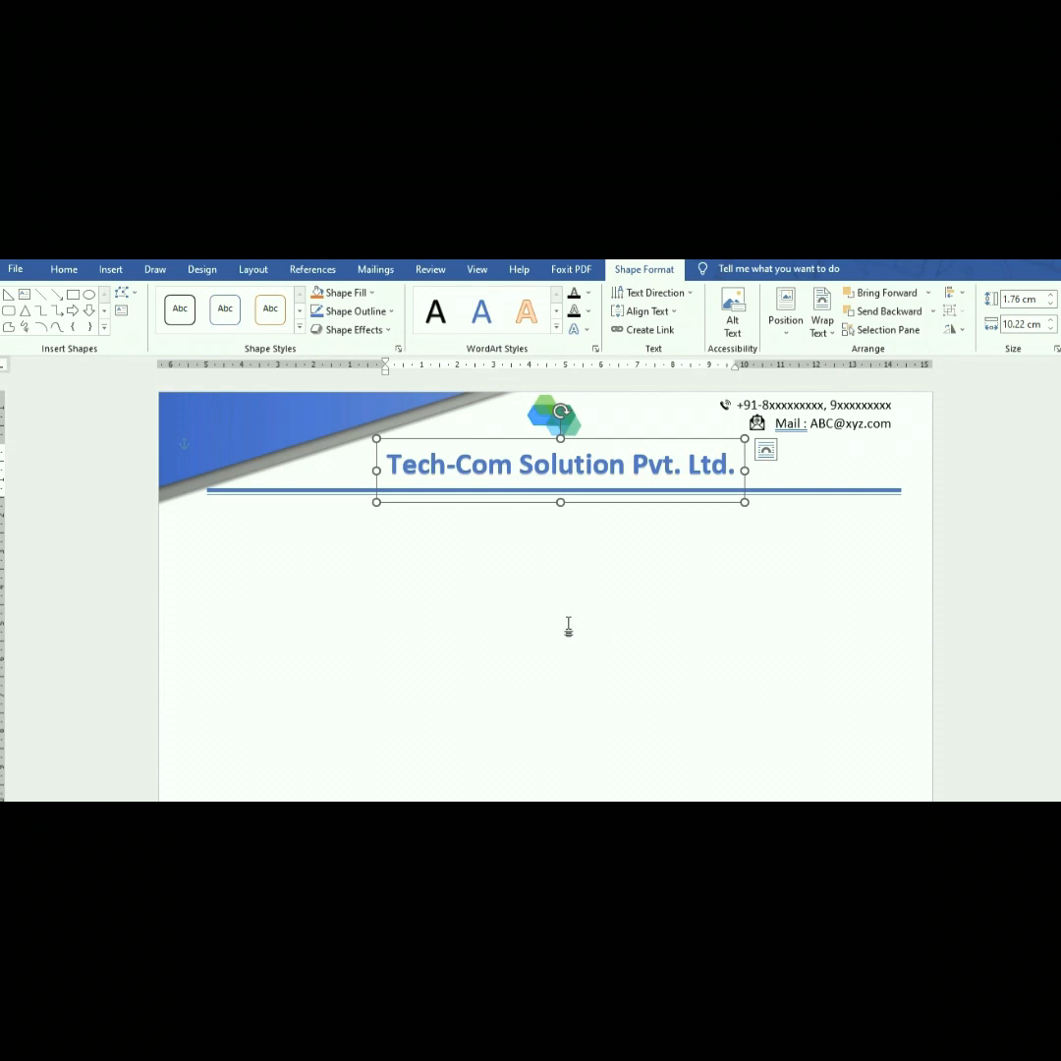
{"action": "left_click", "coordinate": [633, 529]}
{"action": "scroll", "coordinate": [661, 557], "scroll_direction": "up", "scroll_amount": 10, "text": "ctrl"}
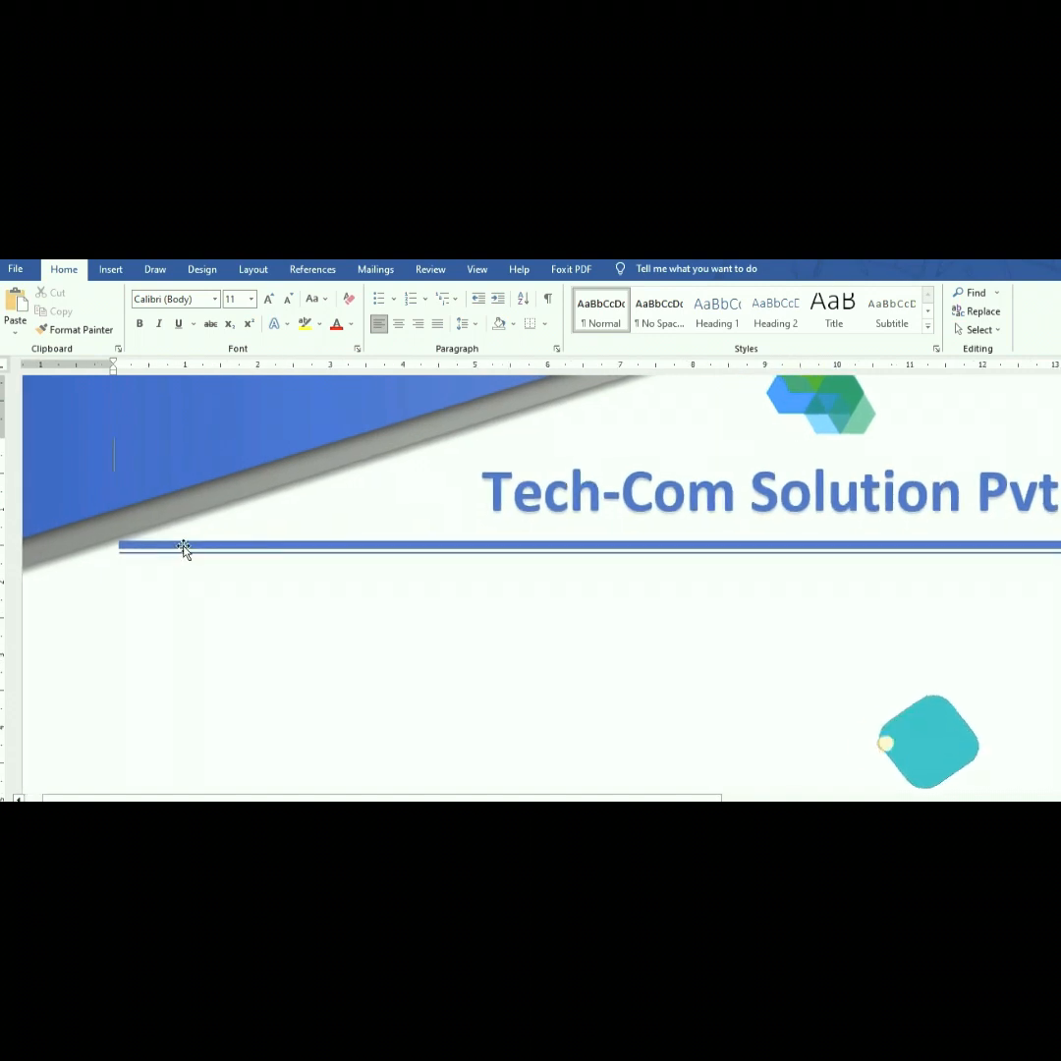
- Select the thick and thin lines below the company name together and group them into one object
{"action": "left_click", "coordinate": [184, 547]}
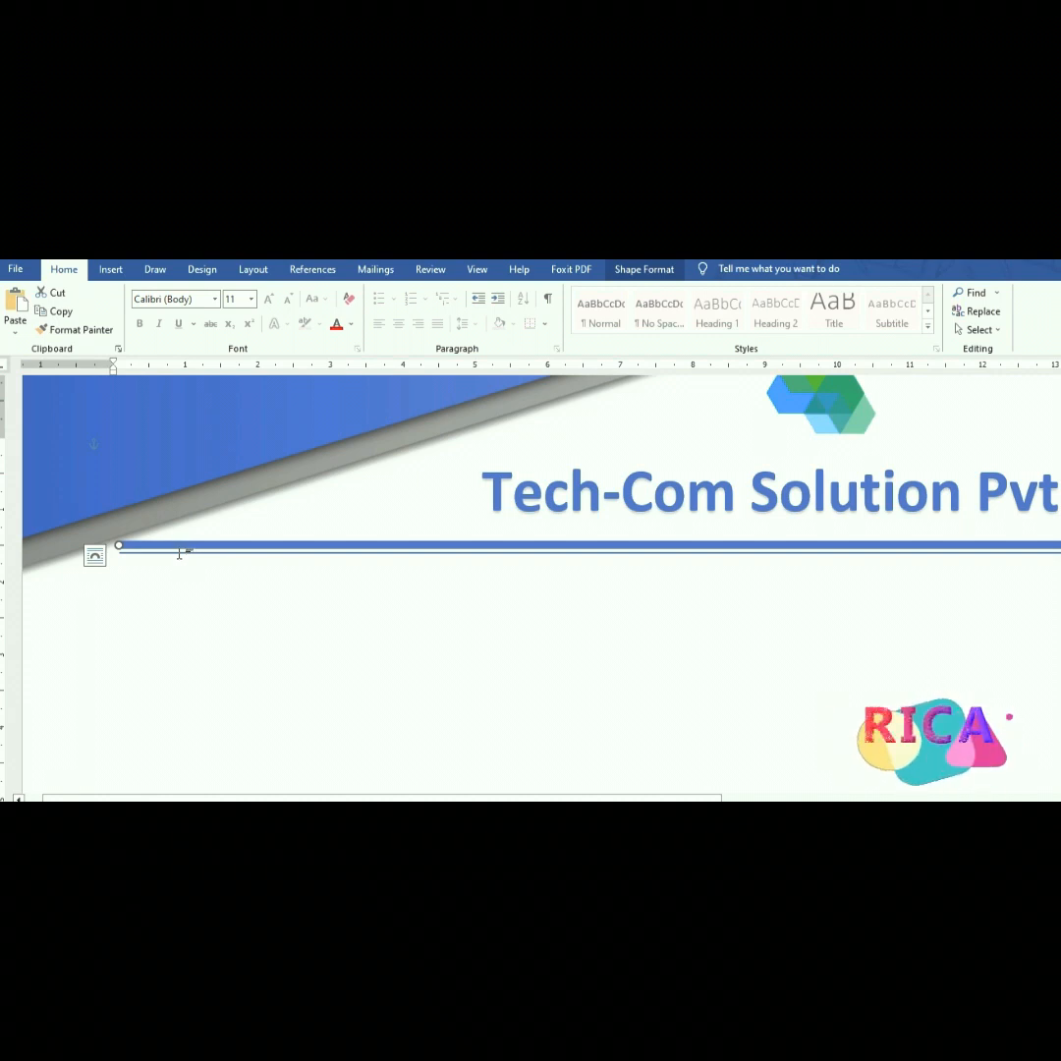
{"action": "left_click", "coordinate": [182, 552]}
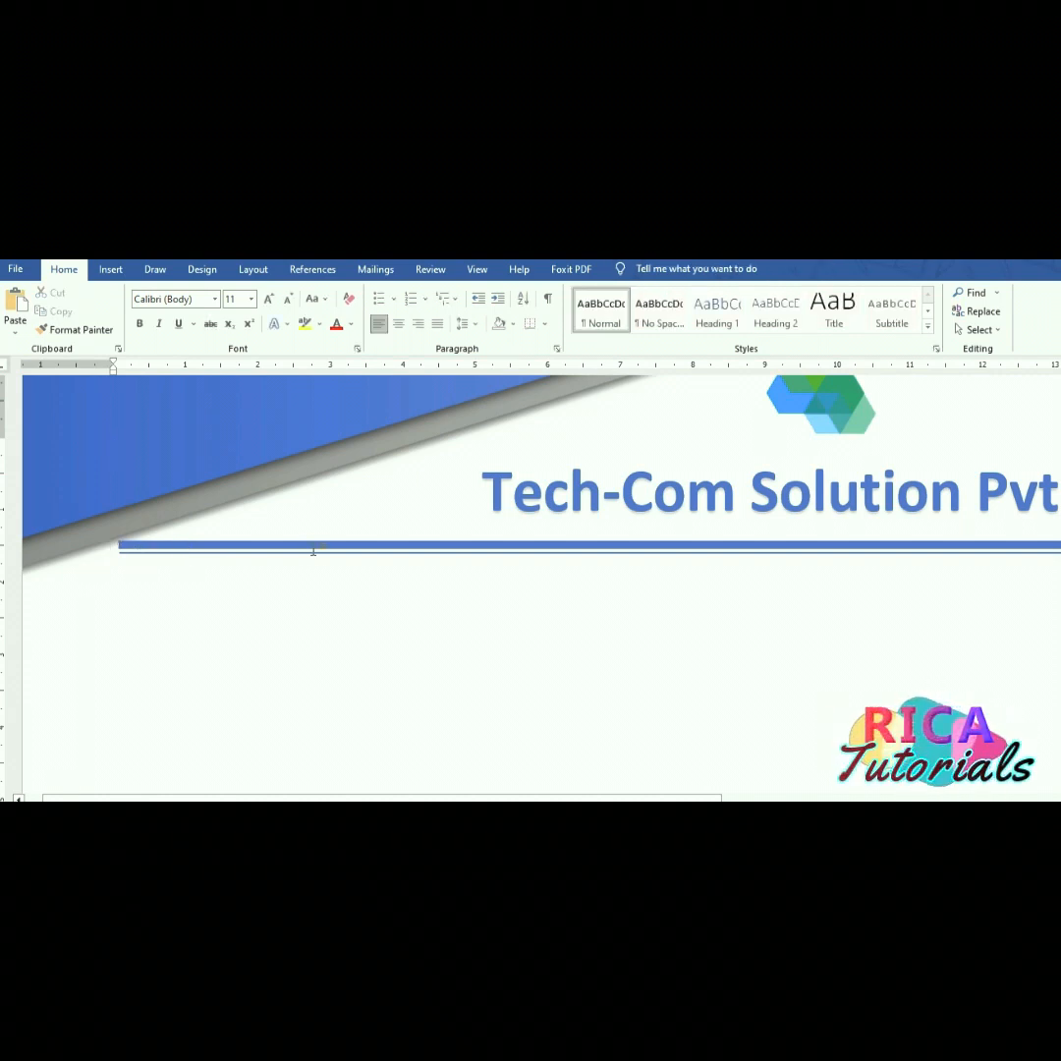
{"action": "left_click", "coordinate": [410, 548]}
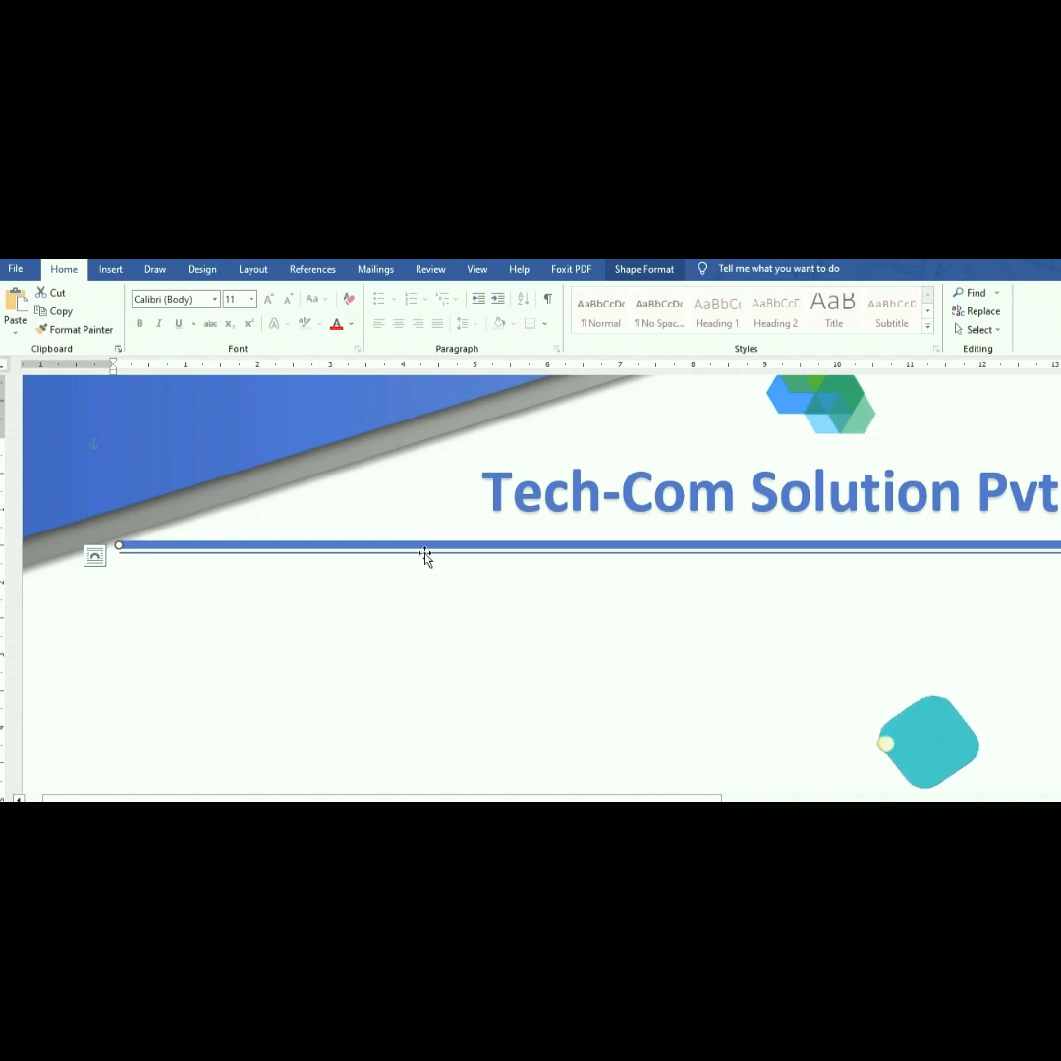
{"action": "left_click", "coordinate": [426, 553]}
{"action": "left_click", "coordinate": [427, 546], "text": "ctrl"}
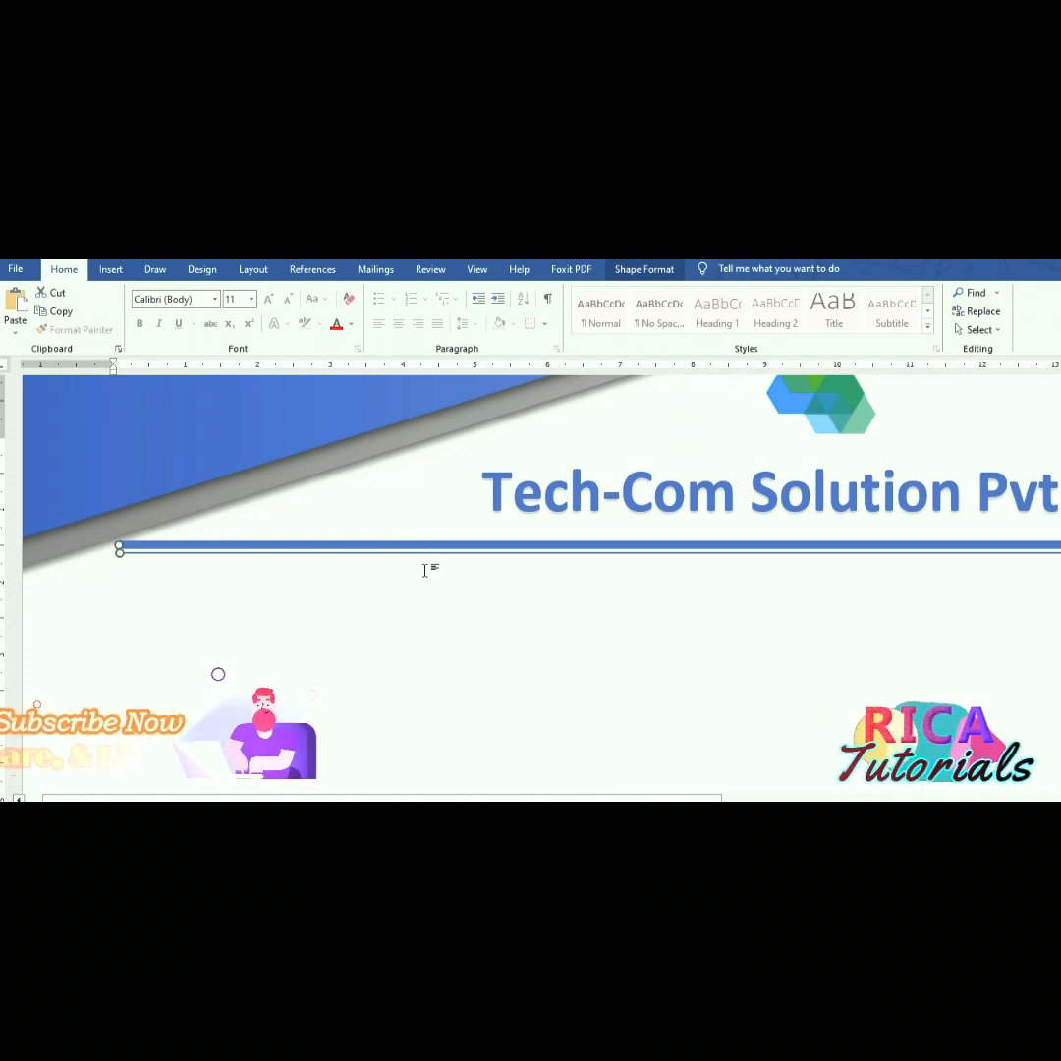
{"action": "key", "text": "ctrl+g"}
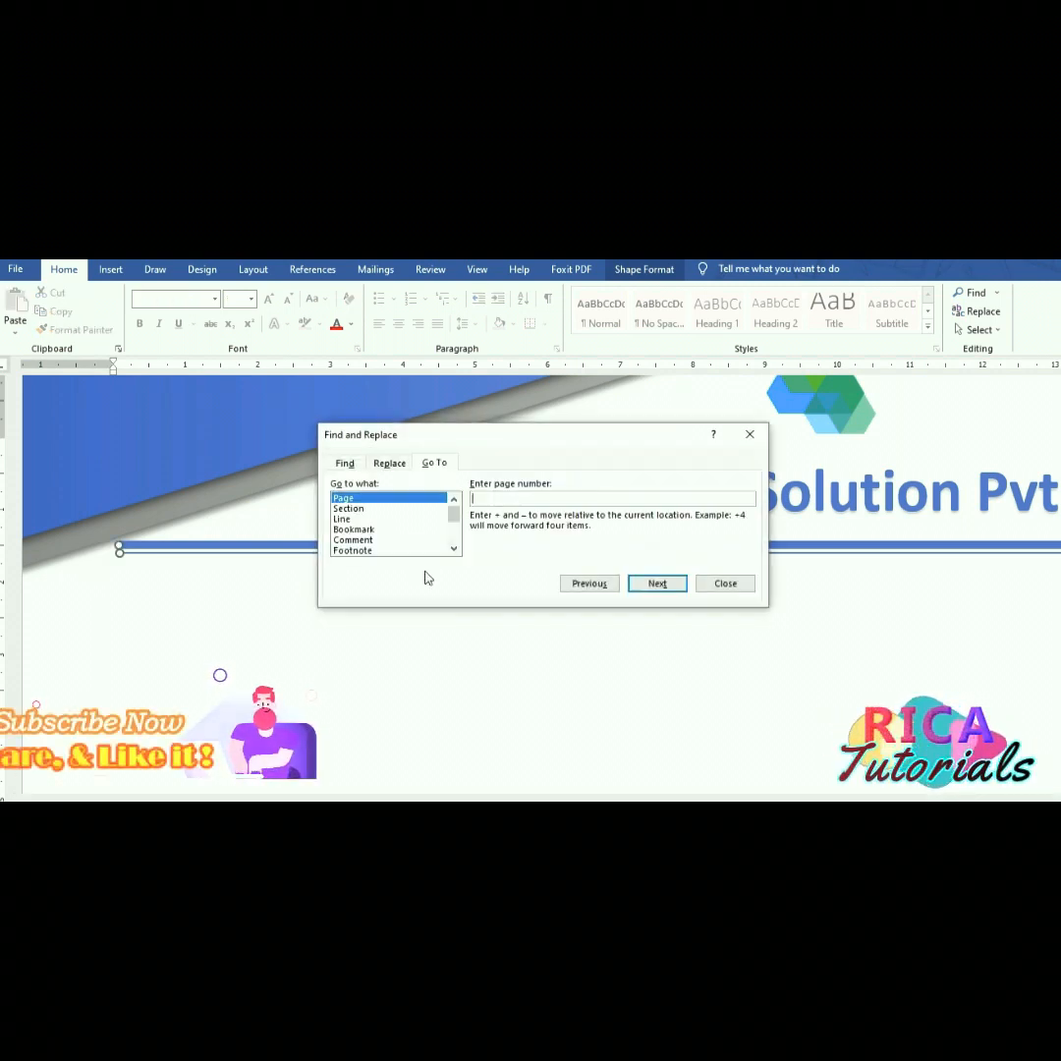
{"action": "left_click", "coordinate": [697, 587]}
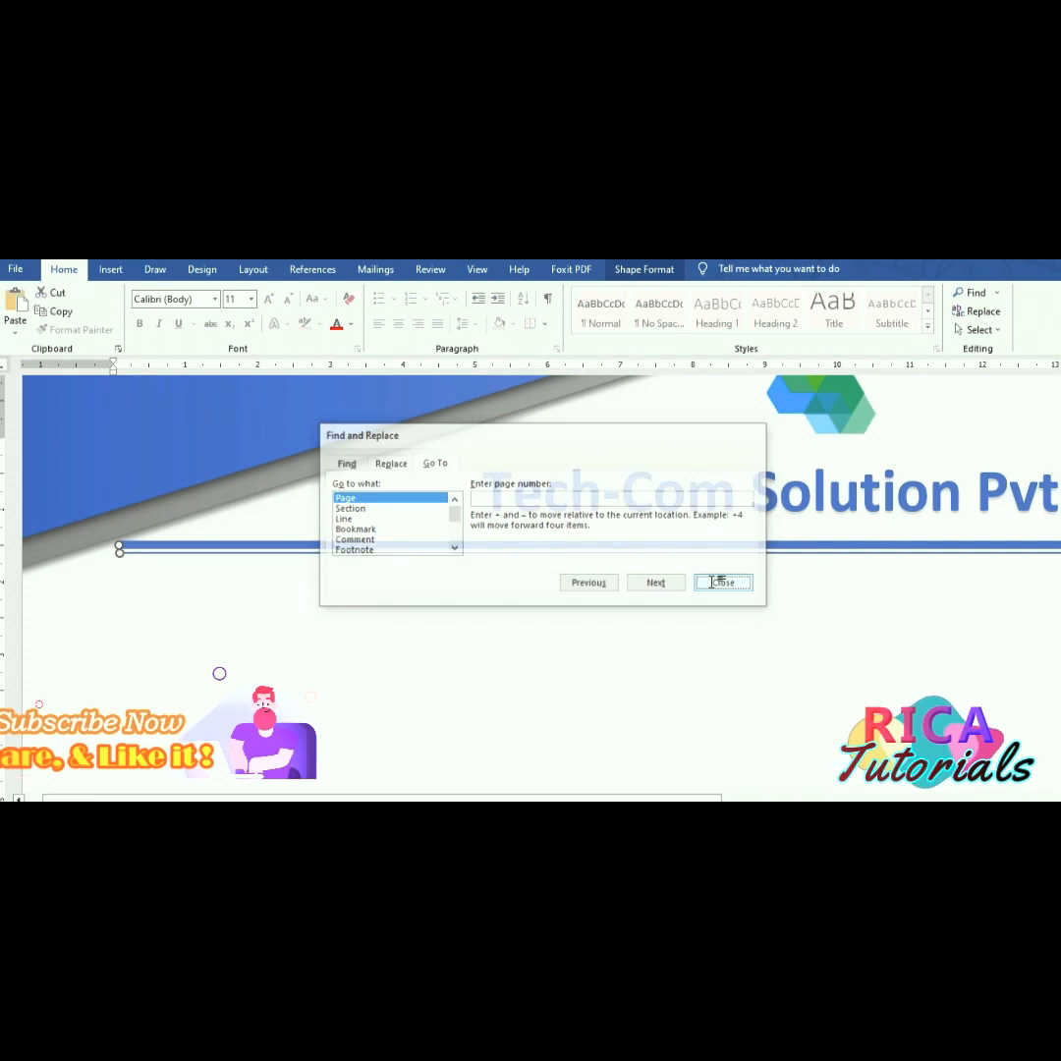
{"action": "left_click", "coordinate": [657, 274]}
{"action": "left_click", "coordinate": [953, 312]}
{"action": "left_click", "coordinate": [953, 339]}
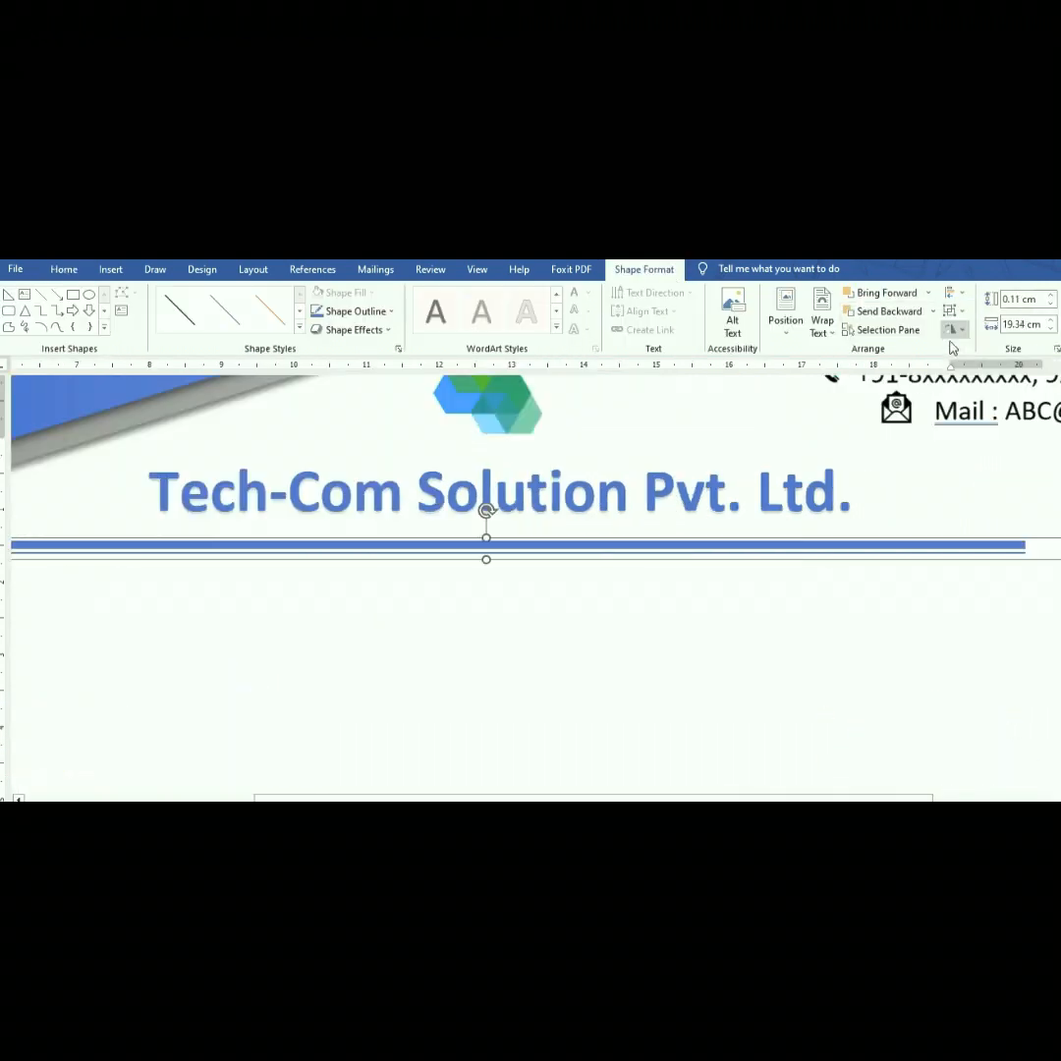
- Fine-tune the vertical position of the grouped double line just below the company name
{"action": "scroll", "coordinate": [325, 601], "scroll_direction": "down", "scroll_amount": 7}
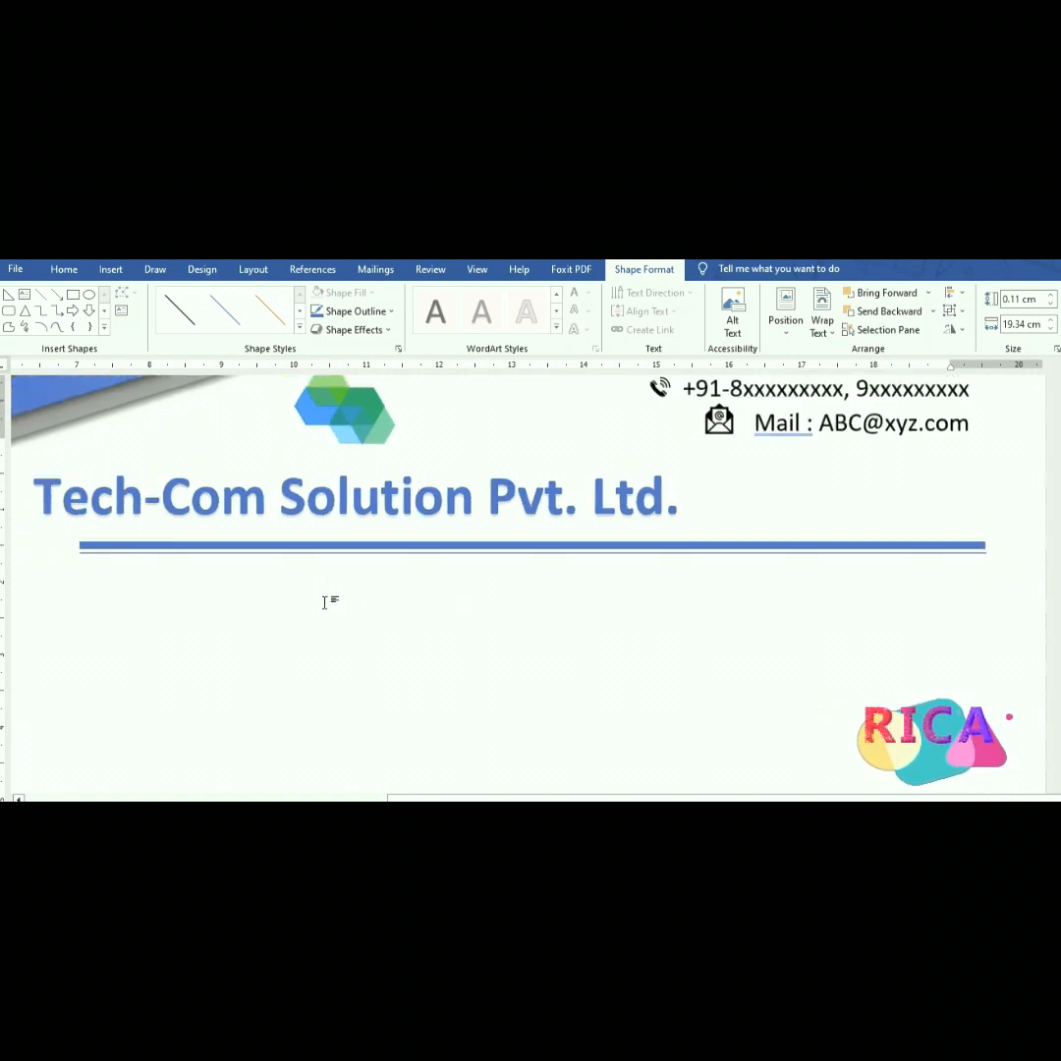
{"action": "scroll", "coordinate": [314, 607], "scroll_direction": "down", "scroll_amount": 2}
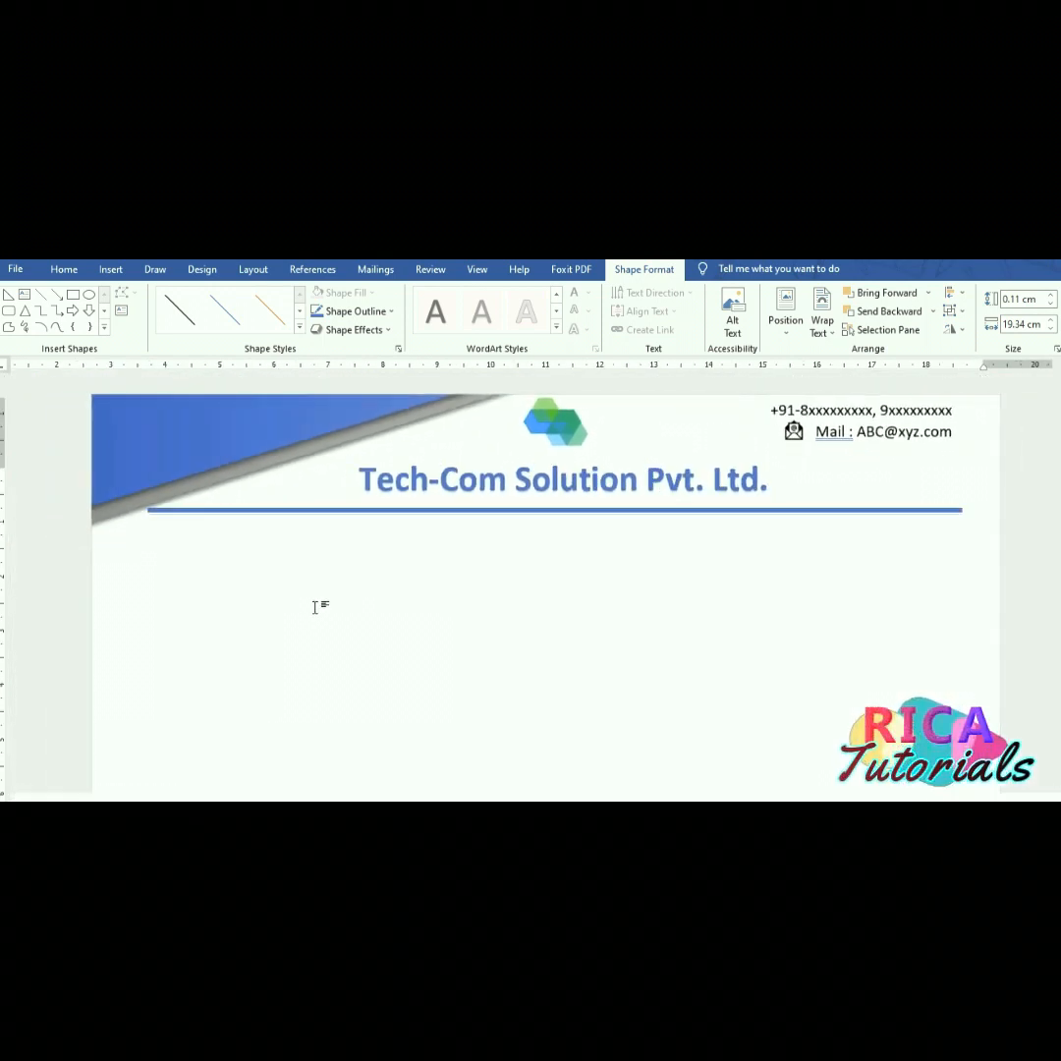
{"action": "key", "text": "Up"}
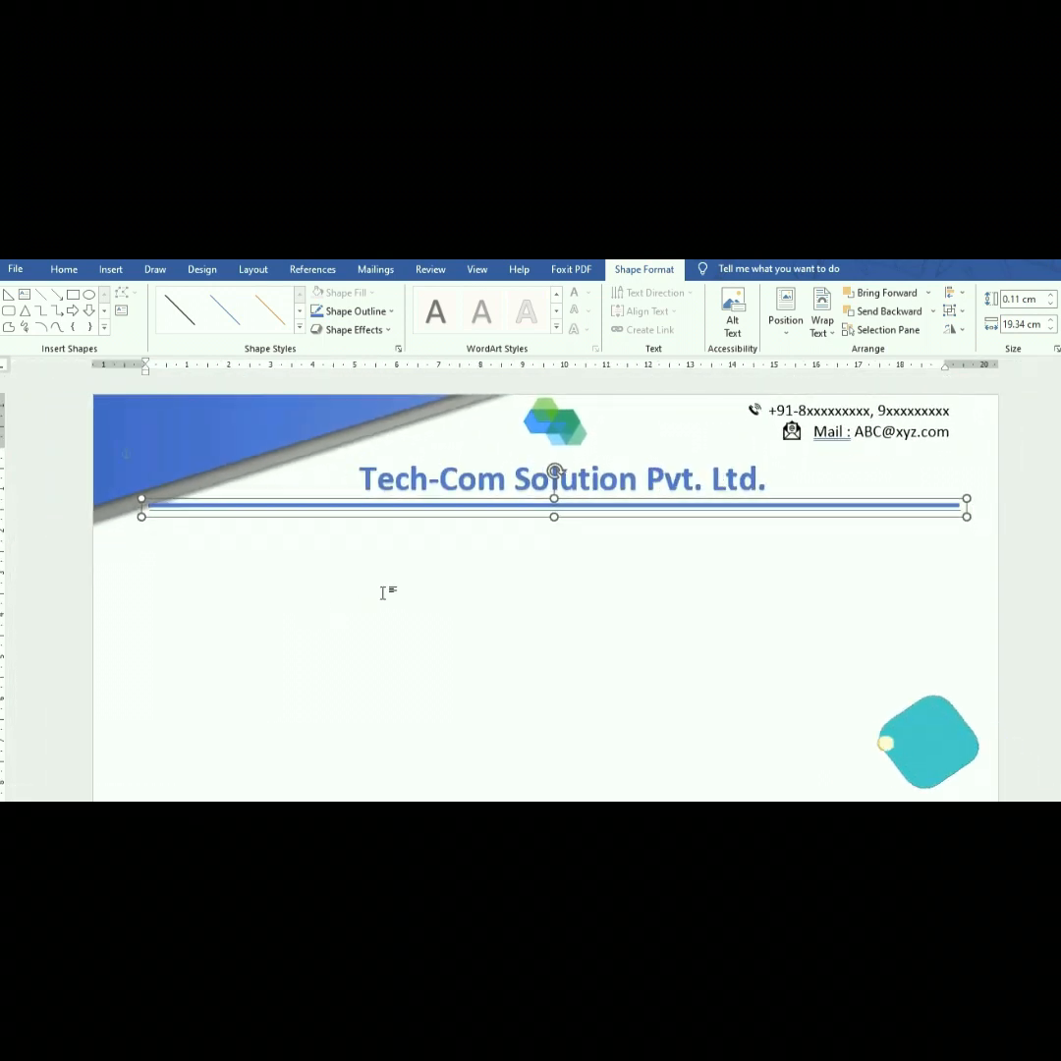
{"action": "key", "text": "Down"}
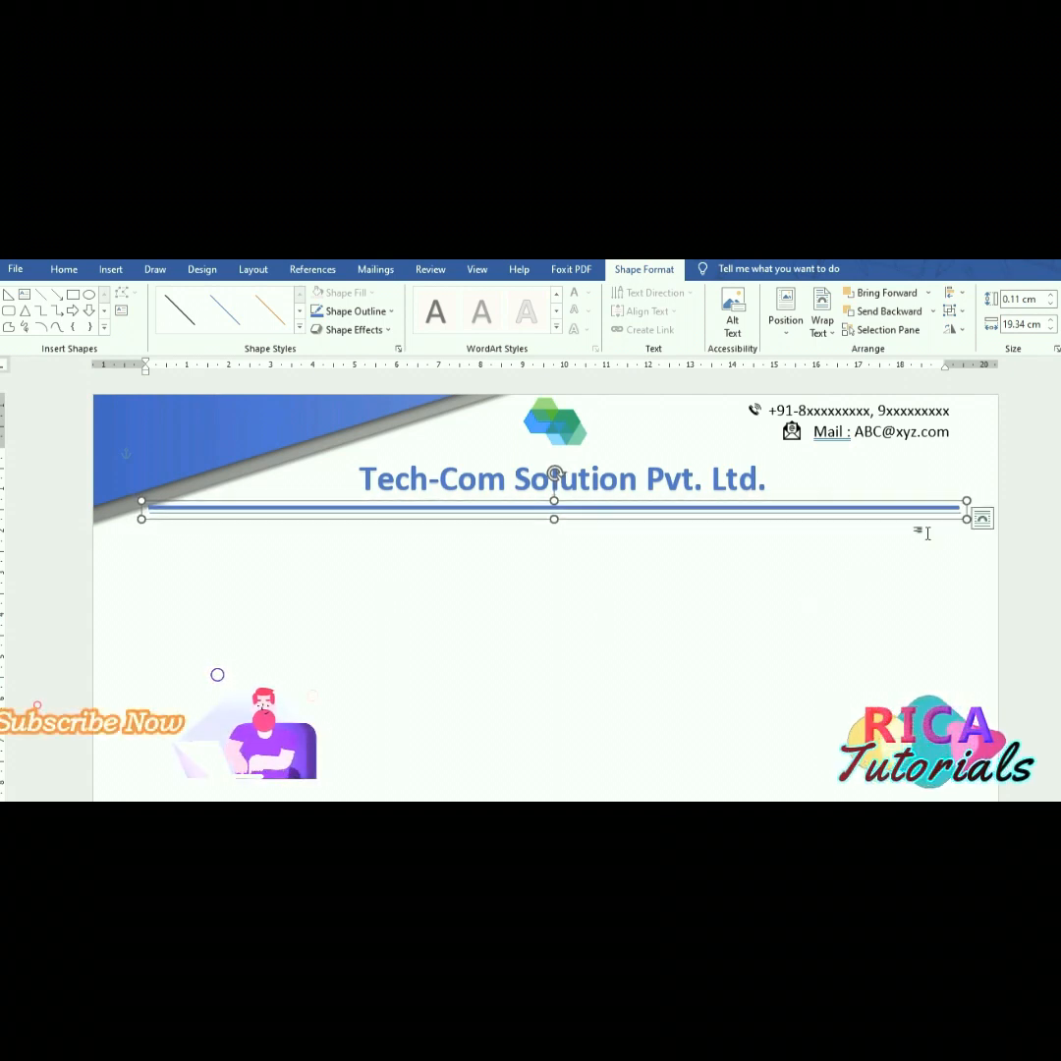
- Duplicate the grouped double line and place the copy near the bottom of the page
{"action": "scroll", "coordinate": [579, 614], "scroll_direction": "down", "scroll_amount": 5, "text": "ctrl"}
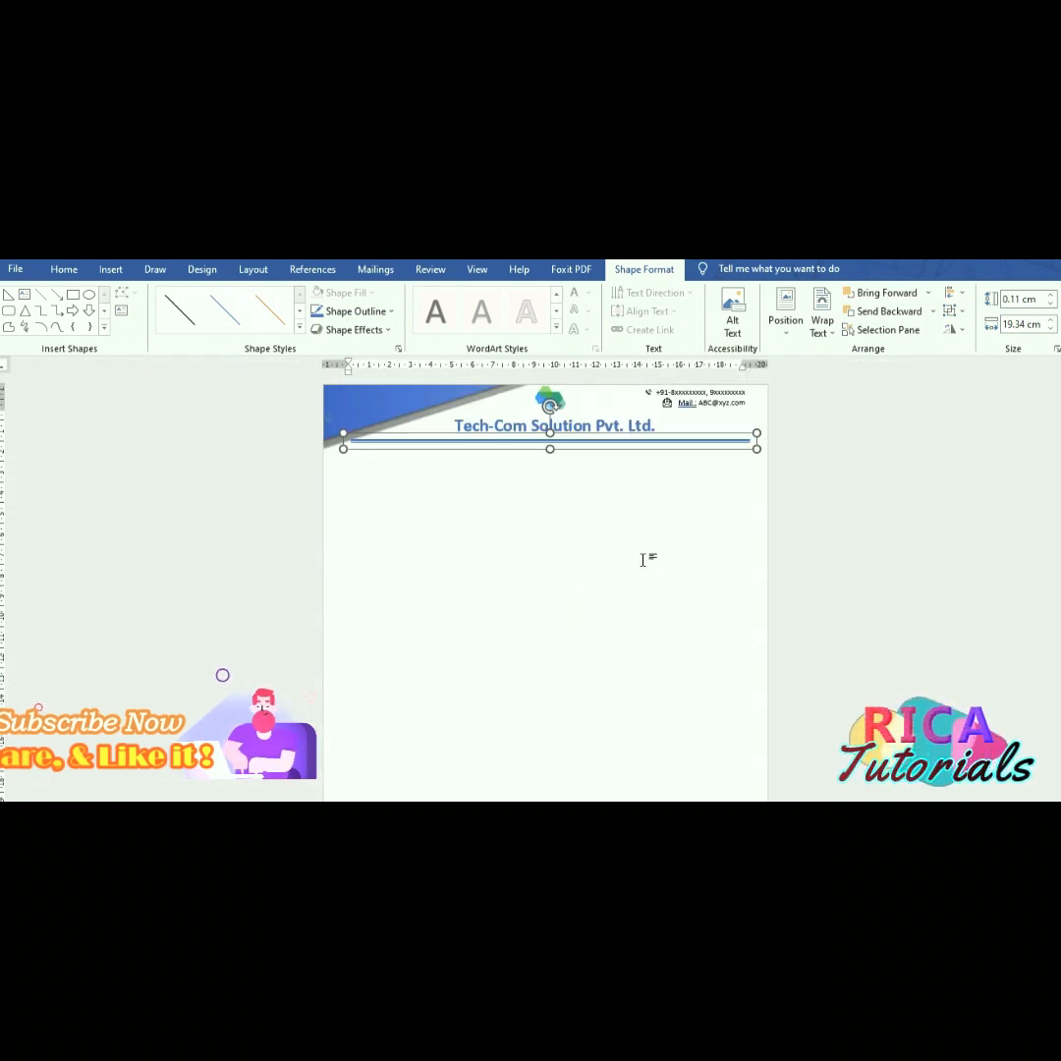
{"action": "left_click_drag", "start_coordinate": [584, 449], "coordinate": [570, 737], "text": "ctrl"}
{"action": "scroll", "coordinate": [576, 717], "scroll_direction": "down", "scroll_amount": 4}
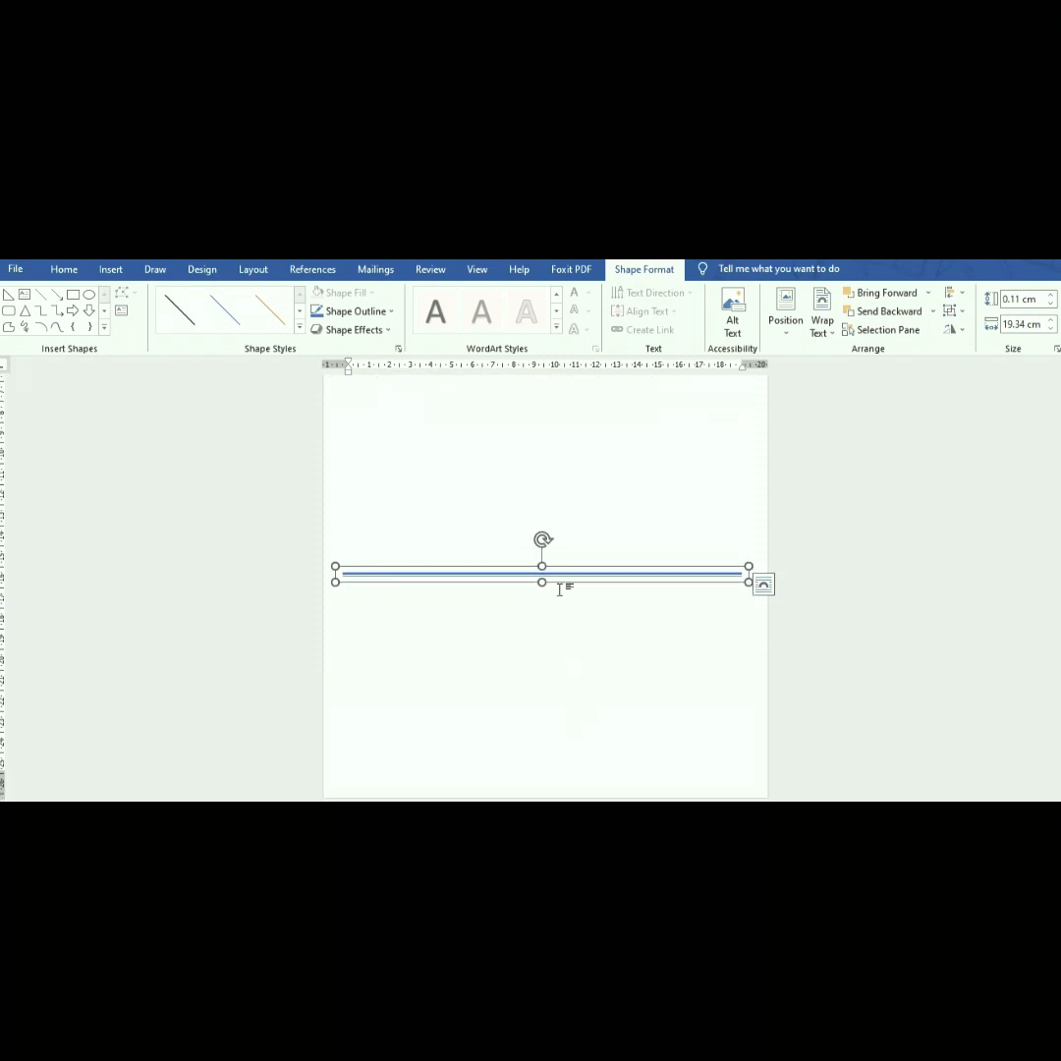
{"action": "left_click", "coordinate": [565, 586]}
{"action": "scroll", "coordinate": [571, 586], "scroll_direction": "up", "scroll_amount": 3}
{"action": "scroll", "coordinate": [575, 647], "scroll_direction": "down", "scroll_amount": 3}
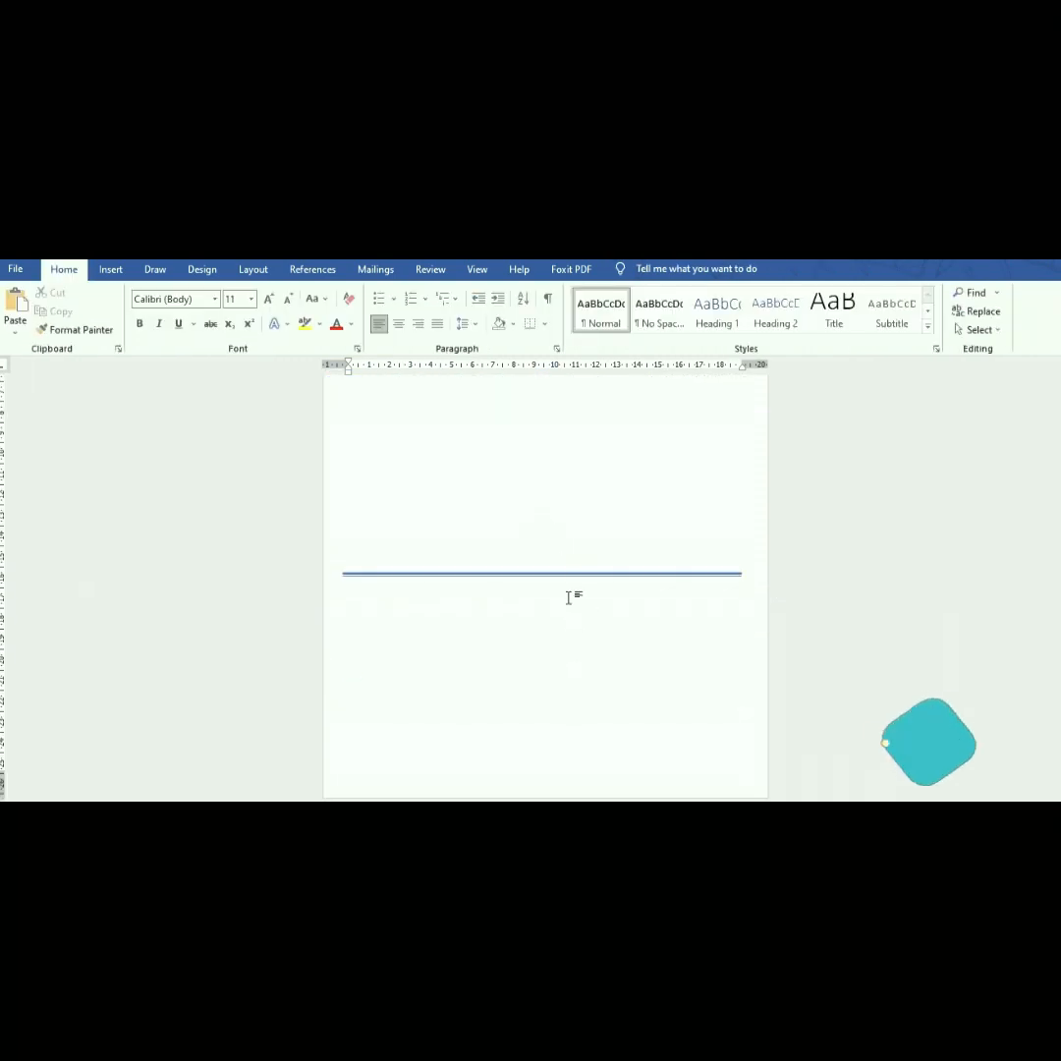
{"action": "left_click", "coordinate": [569, 572]}
{"action": "left_click_drag", "start_coordinate": [571, 582], "coordinate": [571, 758]}
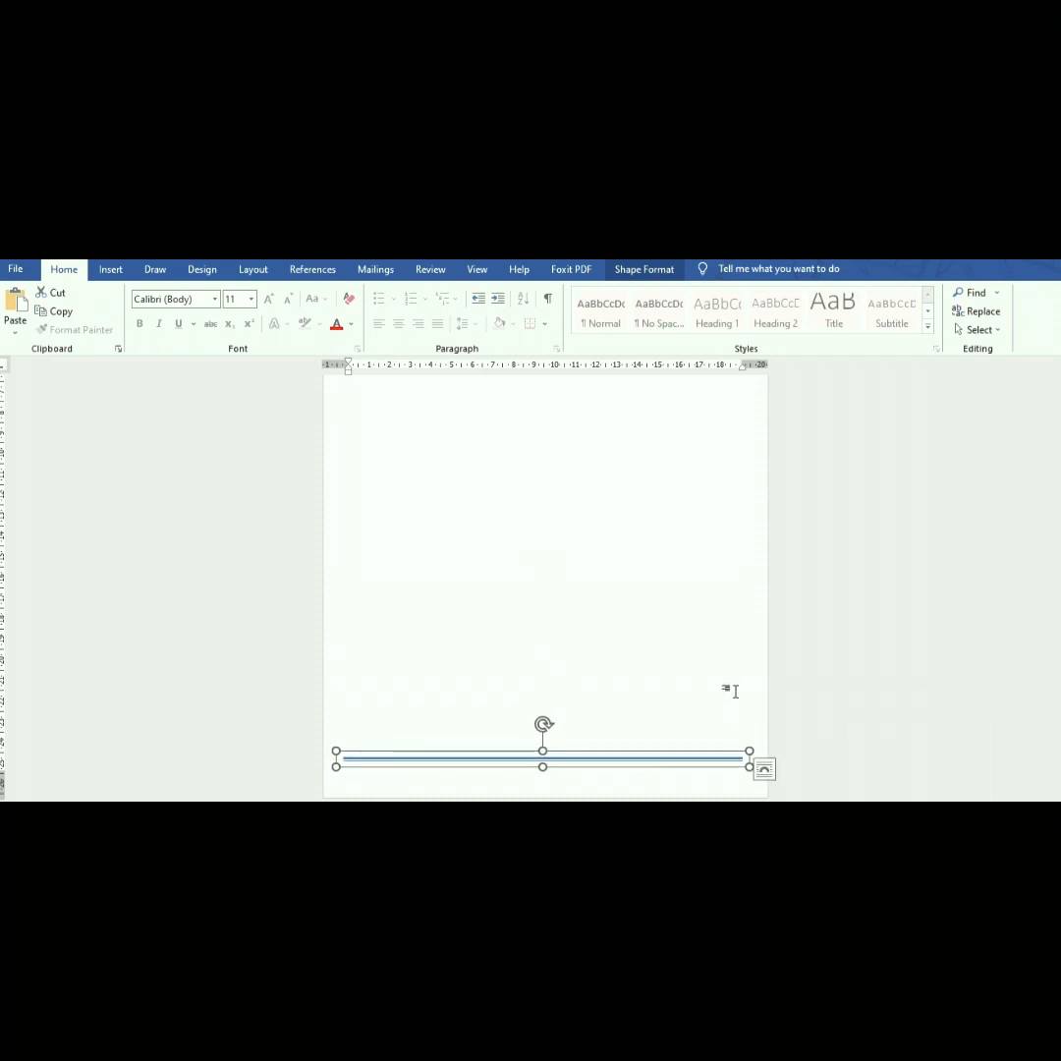
{"action": "left_click", "coordinate": [735, 691]}
{"action": "scroll", "coordinate": [658, 701], "scroll_direction": "down", "scroll_amount": 5}
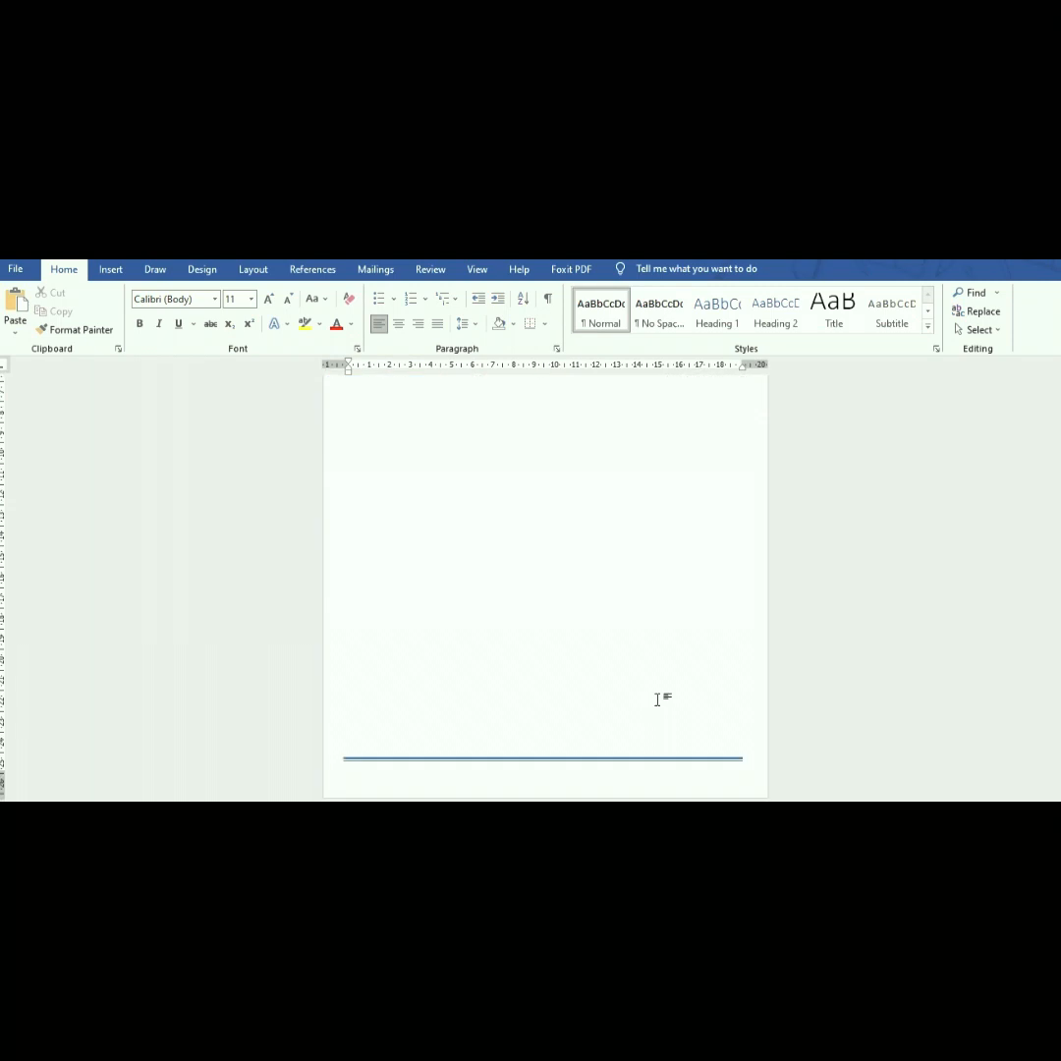
- Turn on Use Alignment Guides for the bottom double line and move the line slightly higher on the page
{"action": "left_click", "coordinate": [628, 759]}
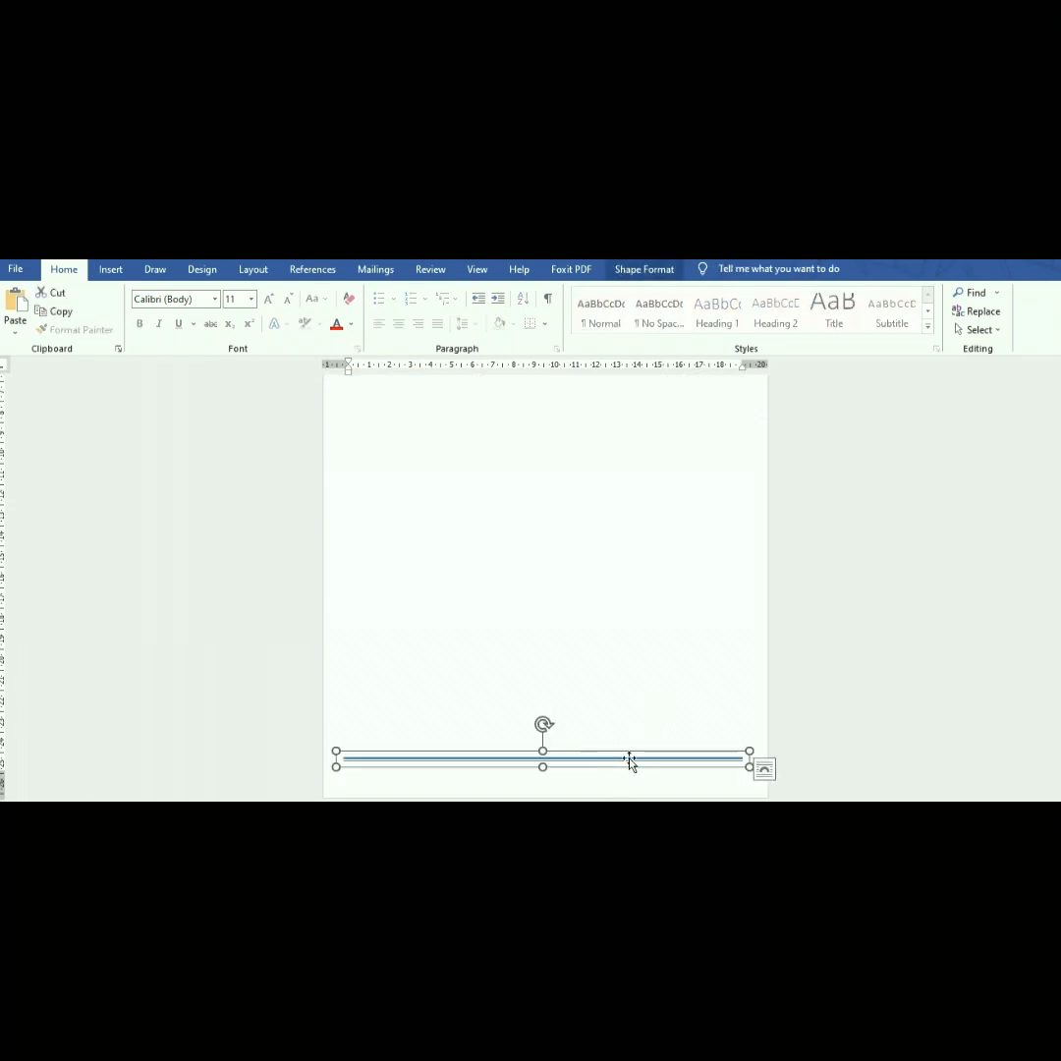
{"action": "left_click", "coordinate": [656, 271]}
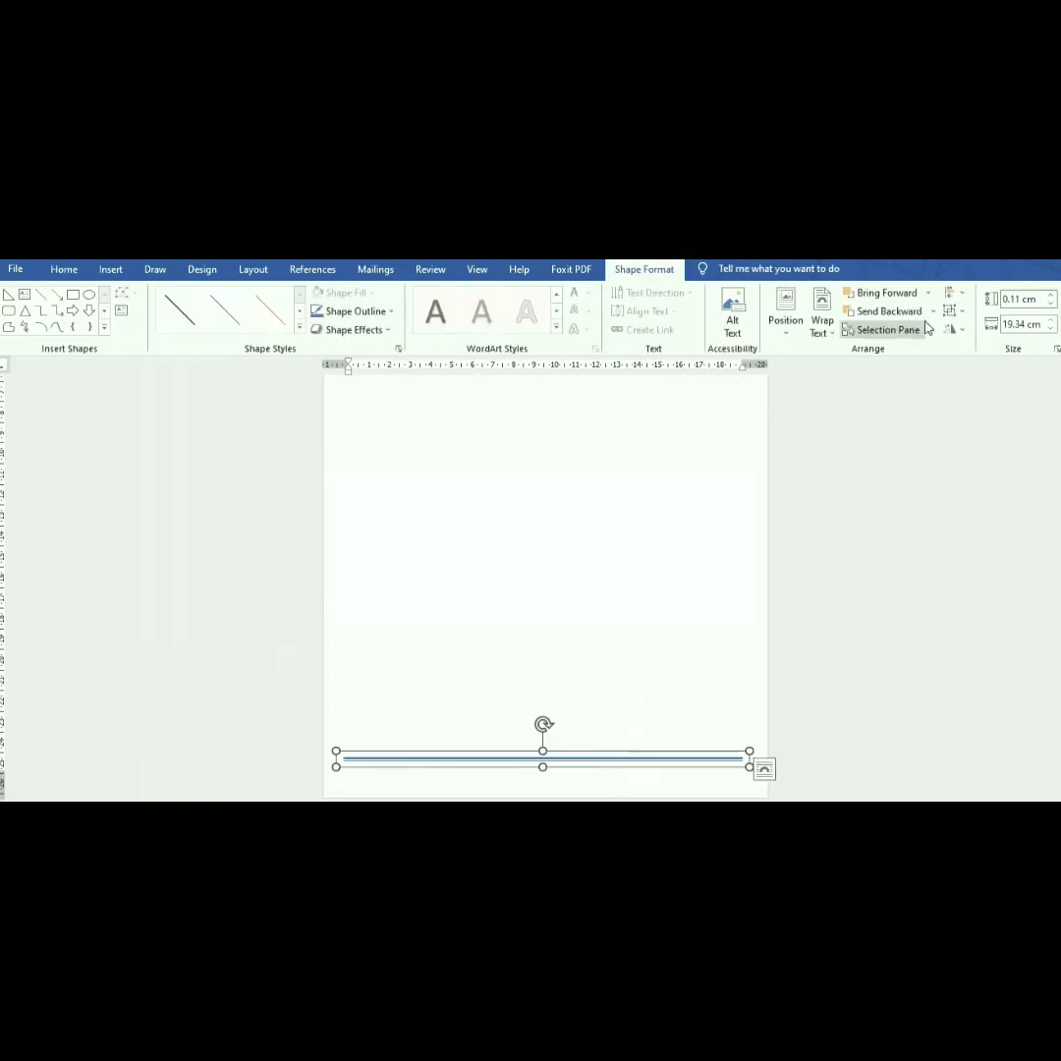
{"action": "left_click", "coordinate": [963, 297]}
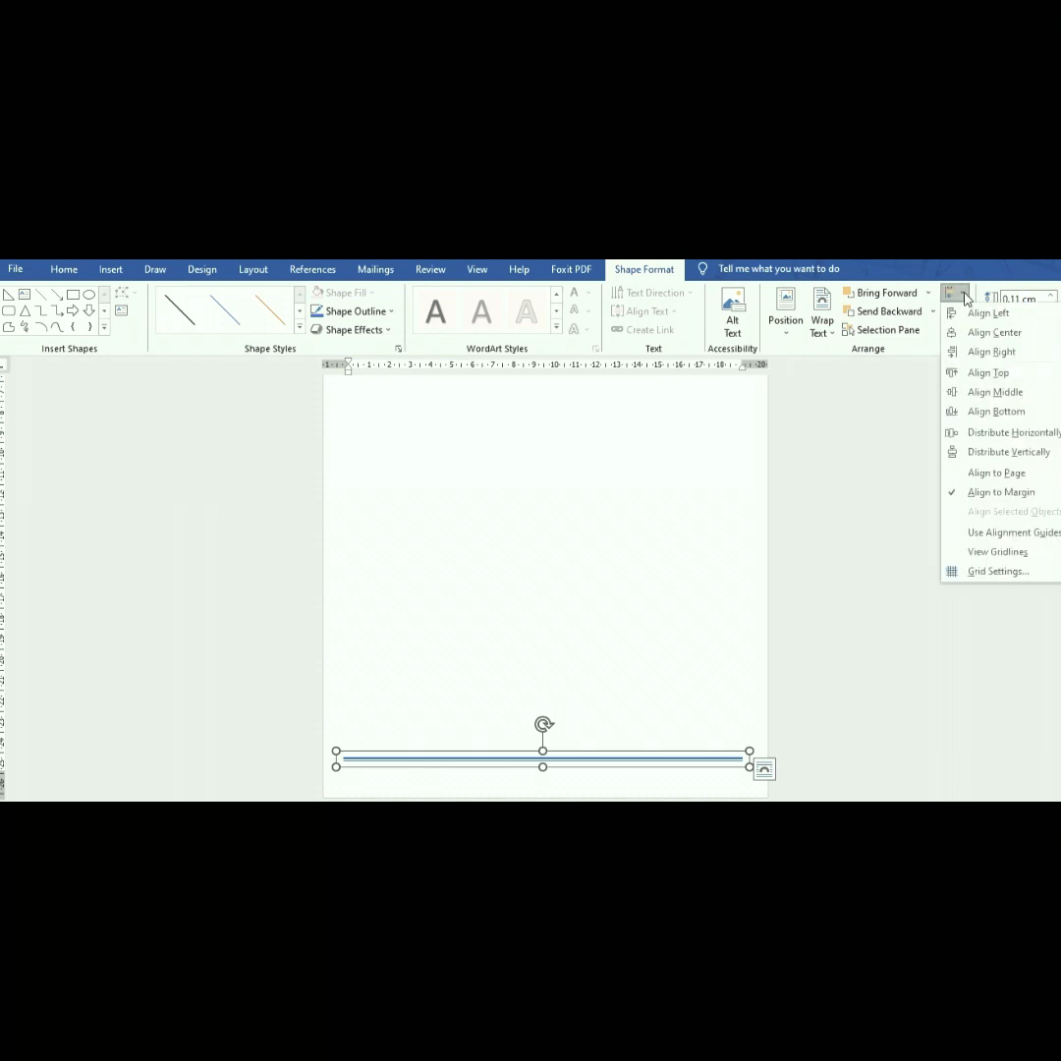
{"action": "left_click", "coordinate": [986, 535]}
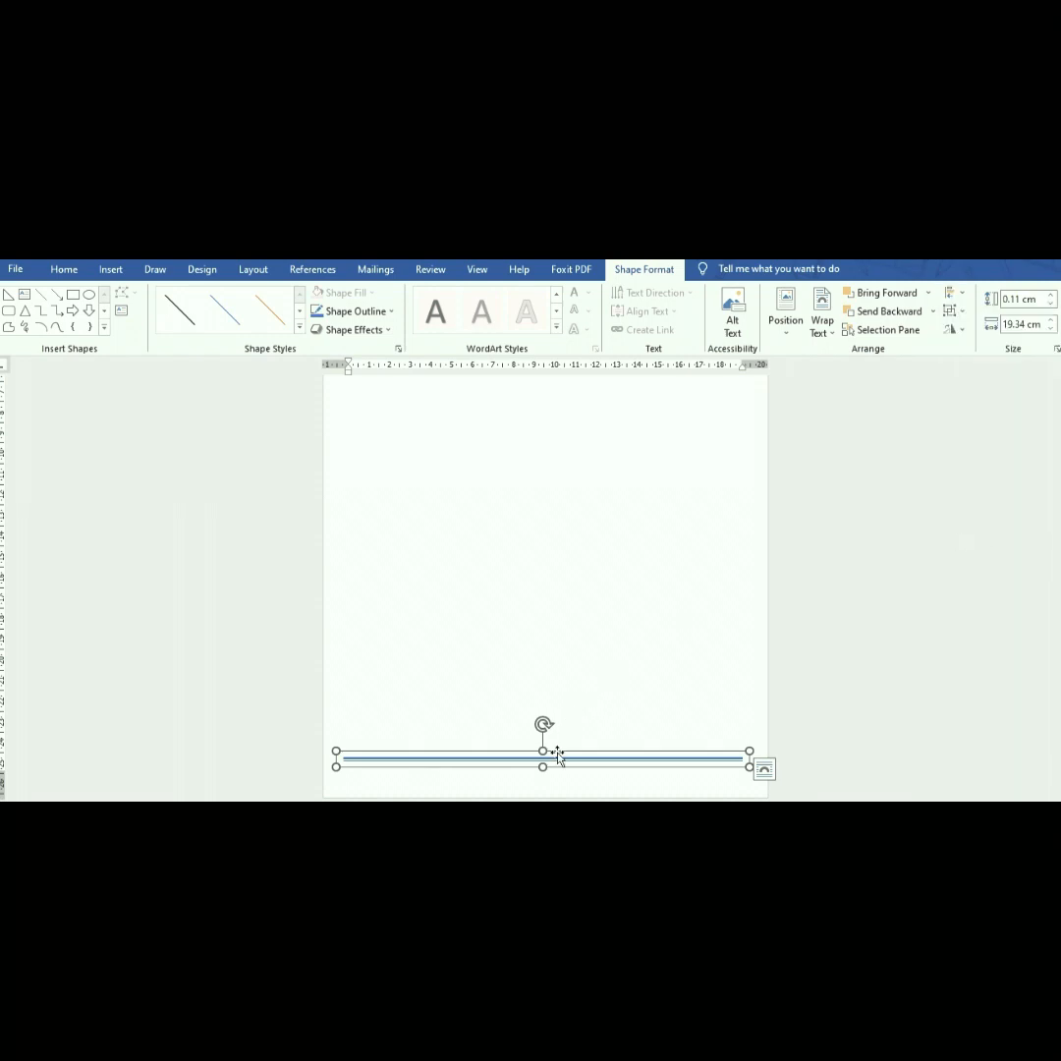
{"action": "mouse_move", "coordinate": [564, 764]}
{"action": "left_mouse_down"}
{"action": "mouse_move", "coordinate": [544, 731]}
{"action": "mouse_move", "coordinate": [556, 762]}
{"action": "mouse_move", "coordinate": [560, 750]}
{"action": "left_mouse_up"}
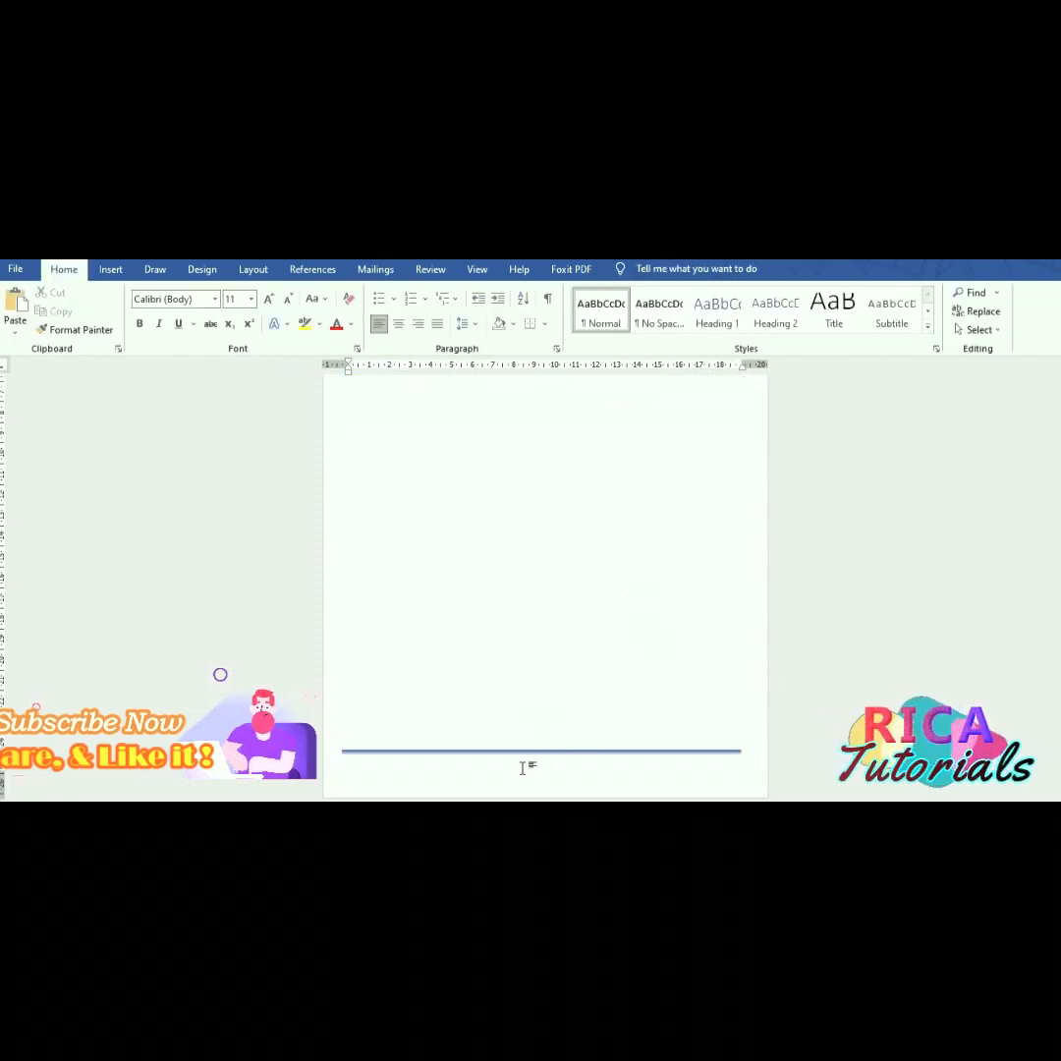
- Shift the bottom double line slightly to the right so it sits centred across the page width
{"action": "scroll", "coordinate": [573, 742], "scroll_direction": "up", "scroll_amount": 6, "text": "ctrl"}
{"action": "scroll", "coordinate": [618, 649], "scroll_direction": "down", "scroll_amount": 1}
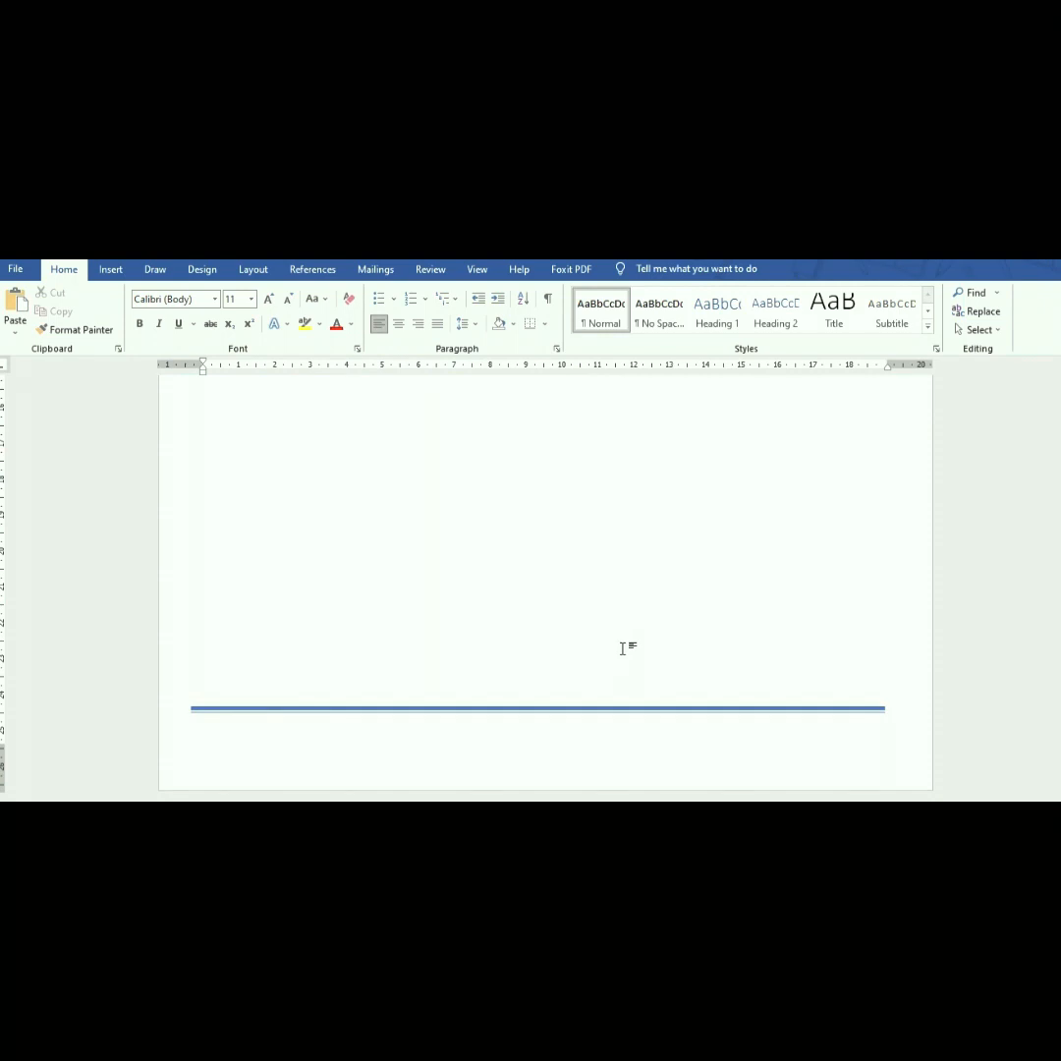
{"action": "left_click", "coordinate": [542, 709]}
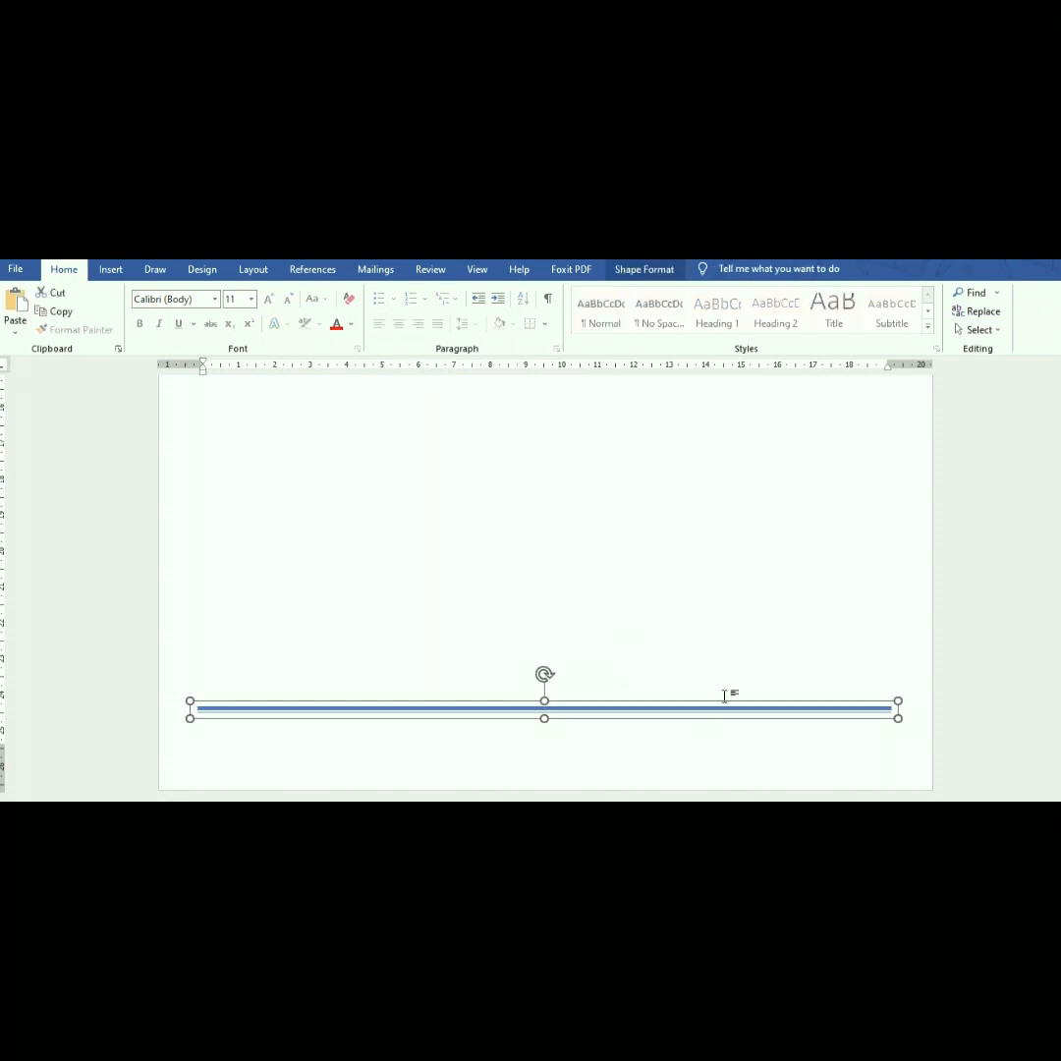
{"action": "left_click", "coordinate": [715, 623]}
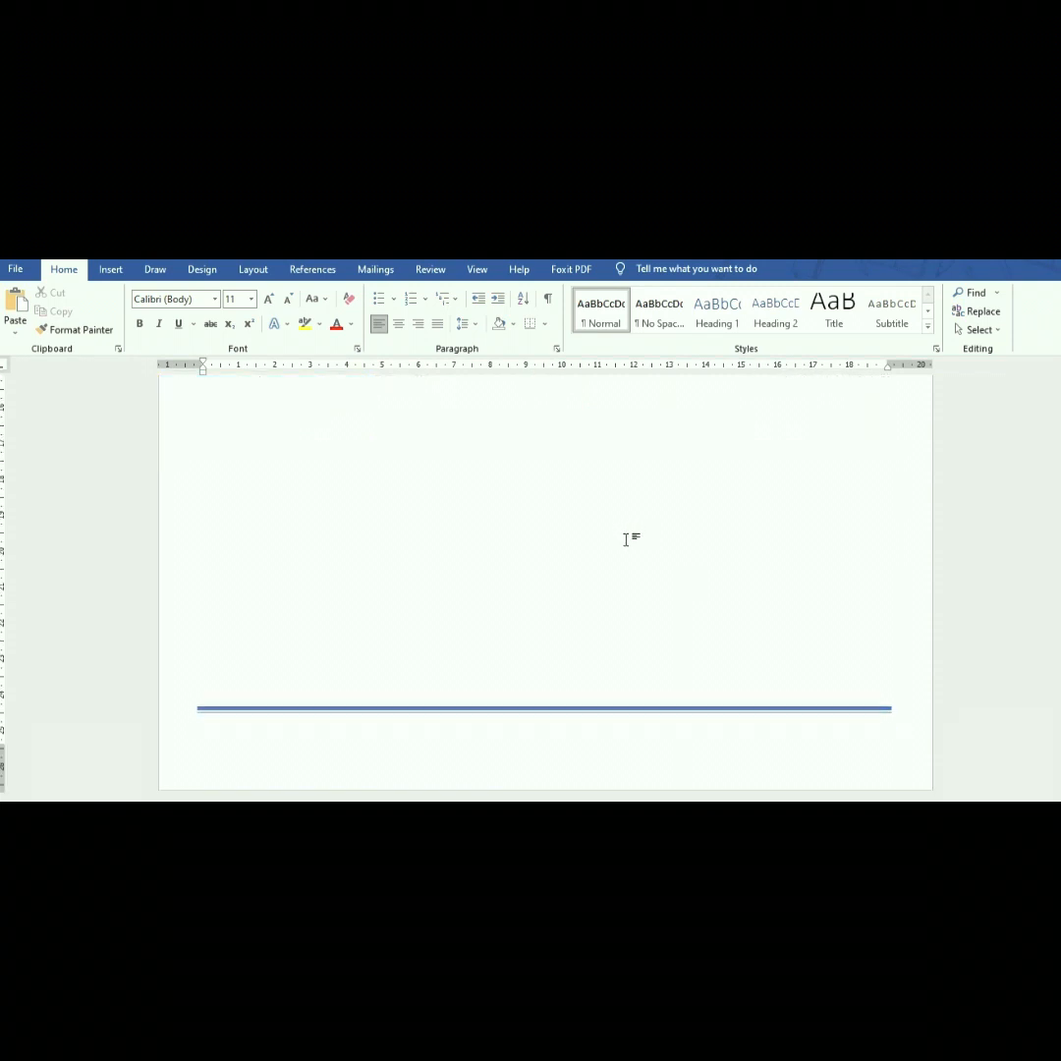
- Draw a text box about 19.2 cm wide and 1.3 cm high directly beneath the bottom double line
{"action": "left_click", "coordinate": [109, 271]}
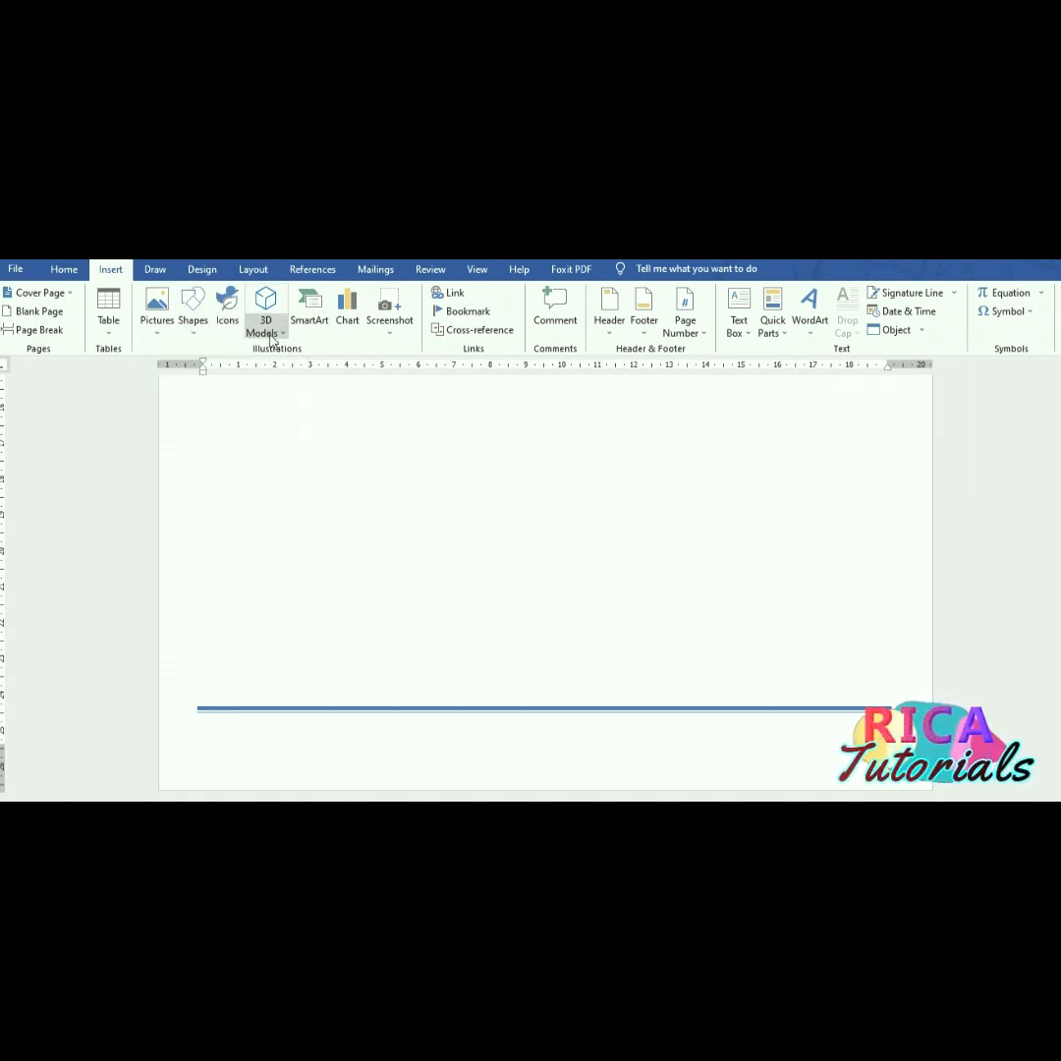
{"action": "left_click", "coordinate": [193, 324]}
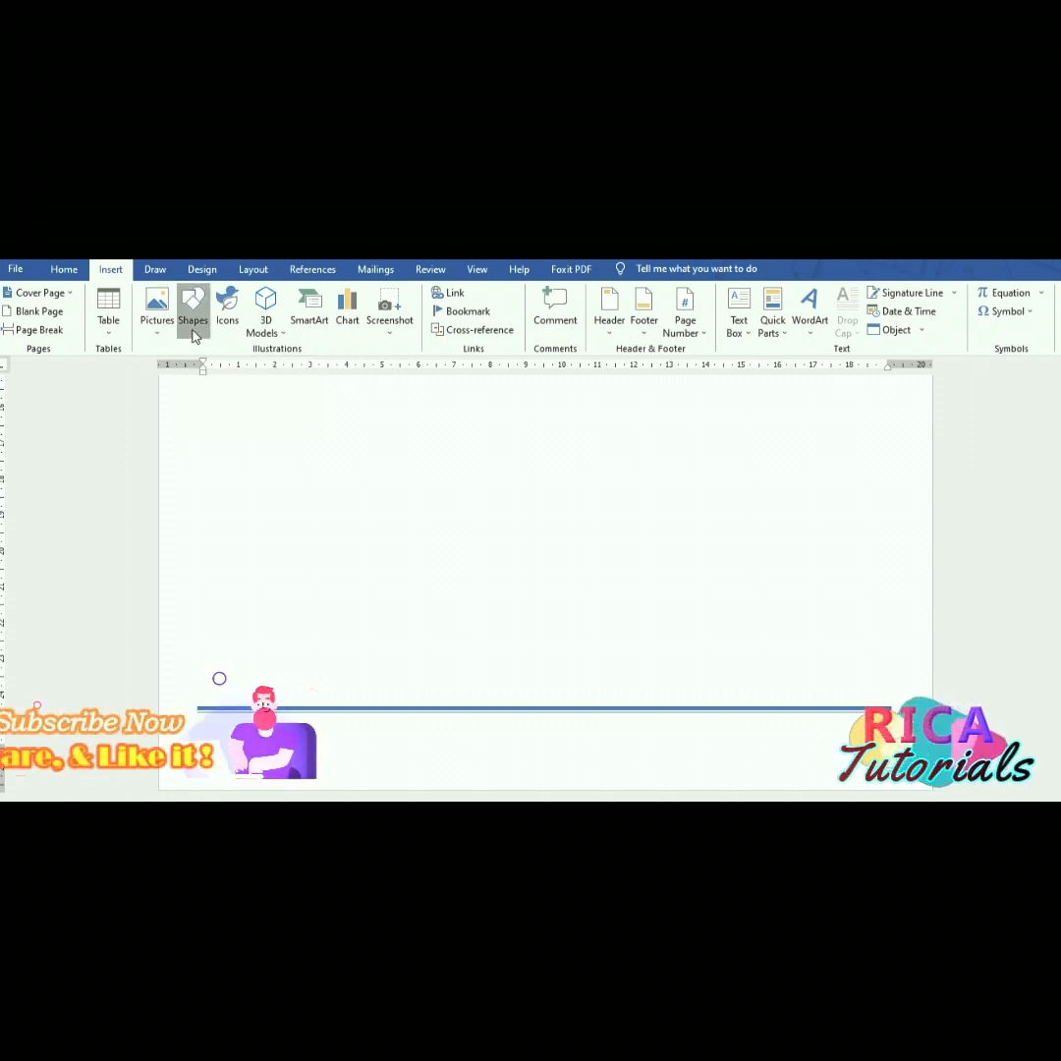
{"action": "left_click", "coordinate": [204, 366]}
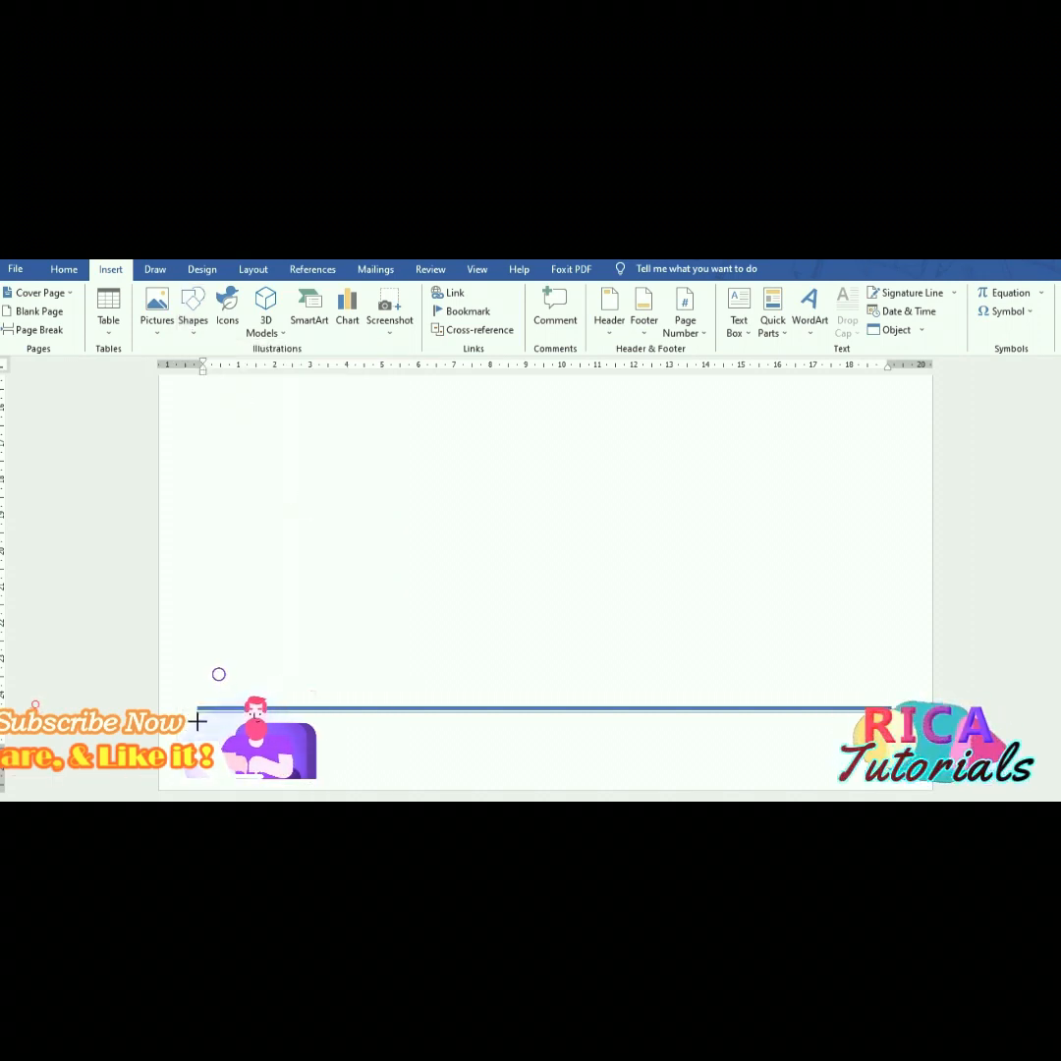
{"action": "left_click_drag", "start_coordinate": [901, 783], "coordinate": [889, 766]}
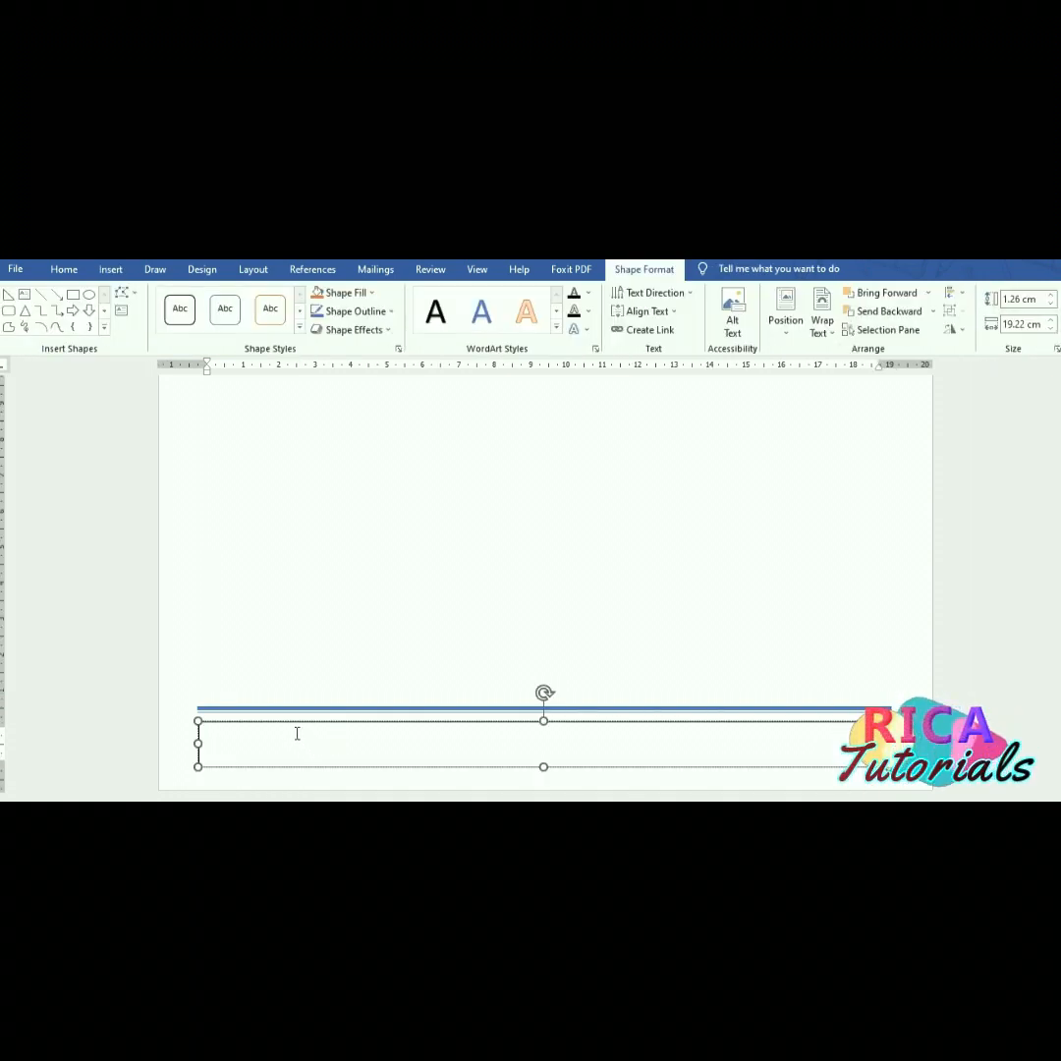
- Enter the address line "Add: ABC" followed by a row of dots, and start a second line for the website
{"action": "type", "text": "Add:"}
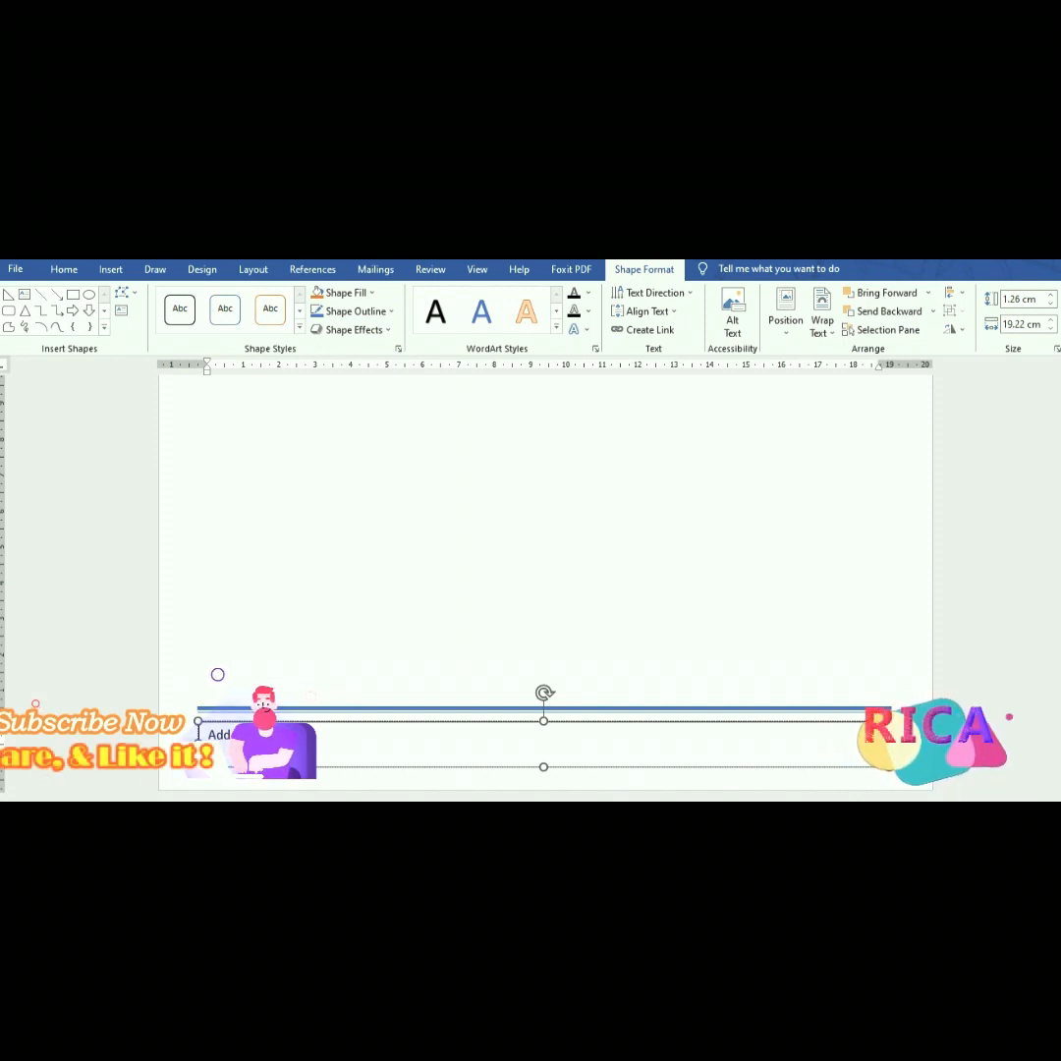
{"action": "type", "text": "ABC........................................................."}
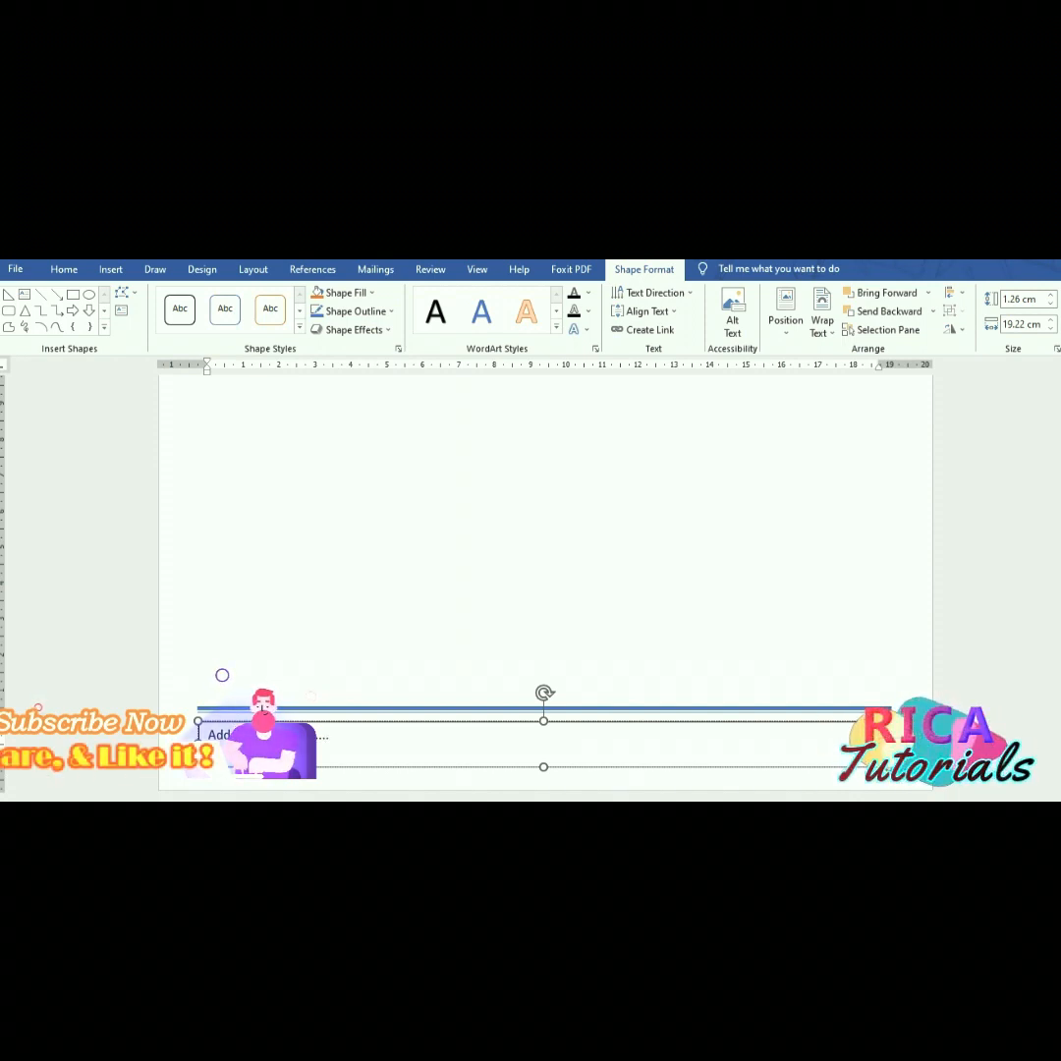
{"action": "type", "text": ".."}
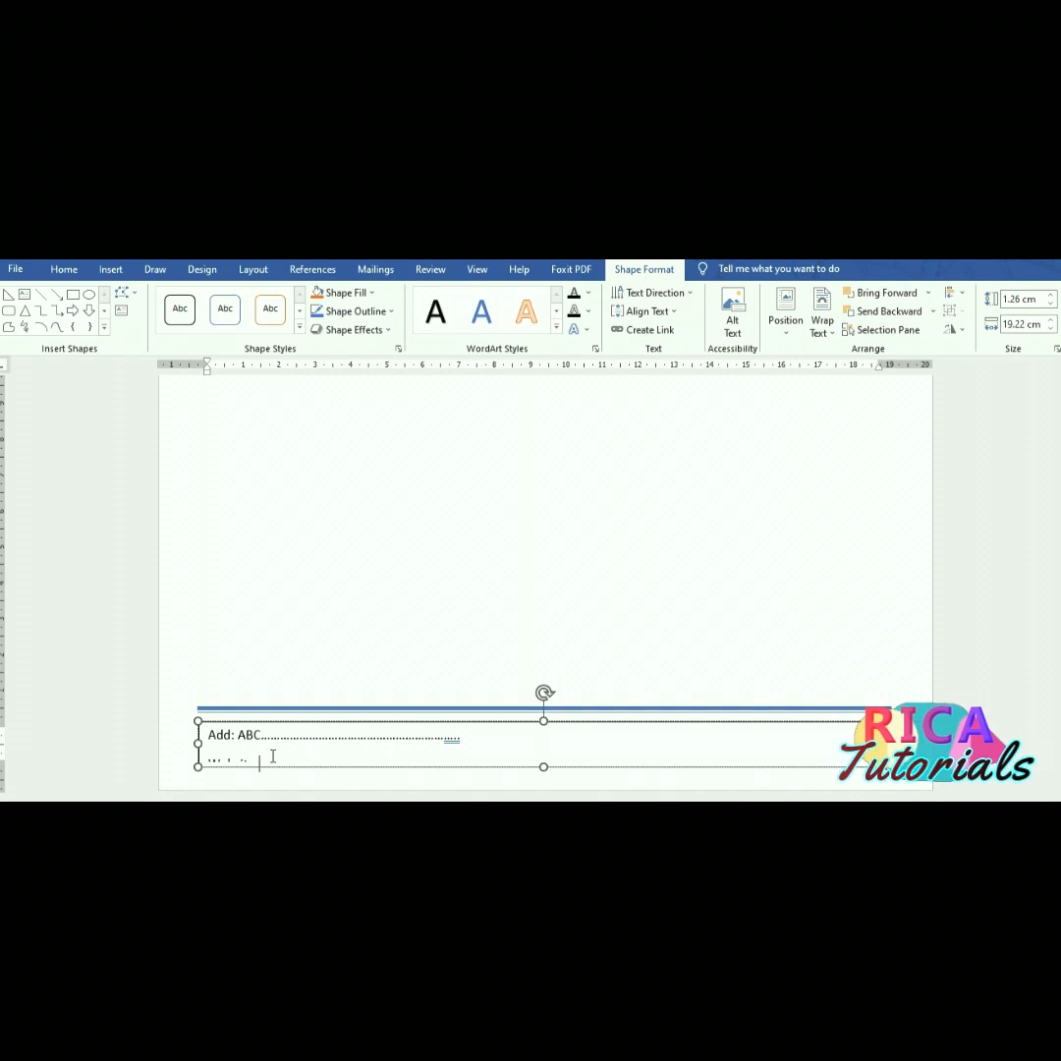
- Remove the space after paragraph from both the address and website lines in the footer text box
{"action": "left_click_drag", "start_coordinate": [273, 755], "coordinate": [204, 732]}
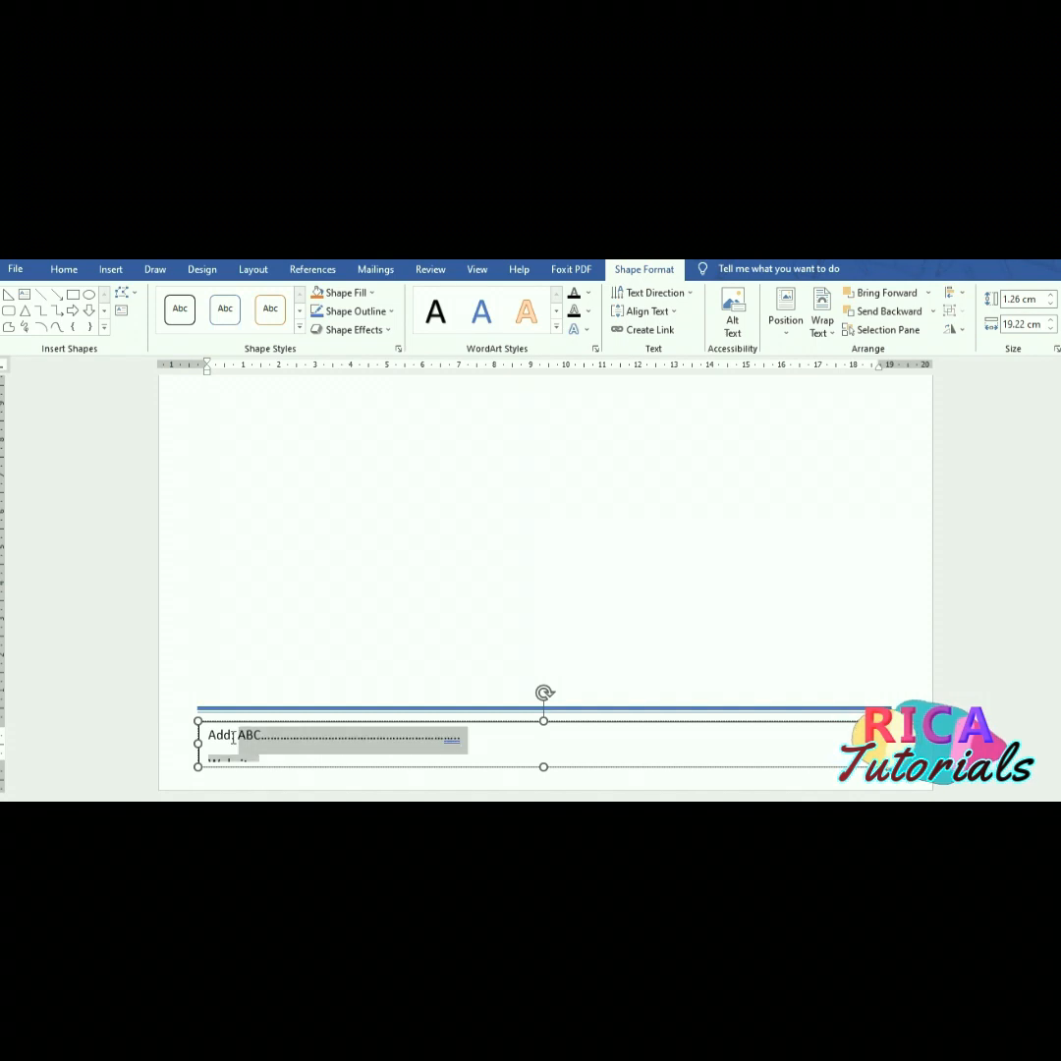
{"action": "left_click", "coordinate": [359, 321]}
{"action": "left_click", "coordinate": [359, 321]}
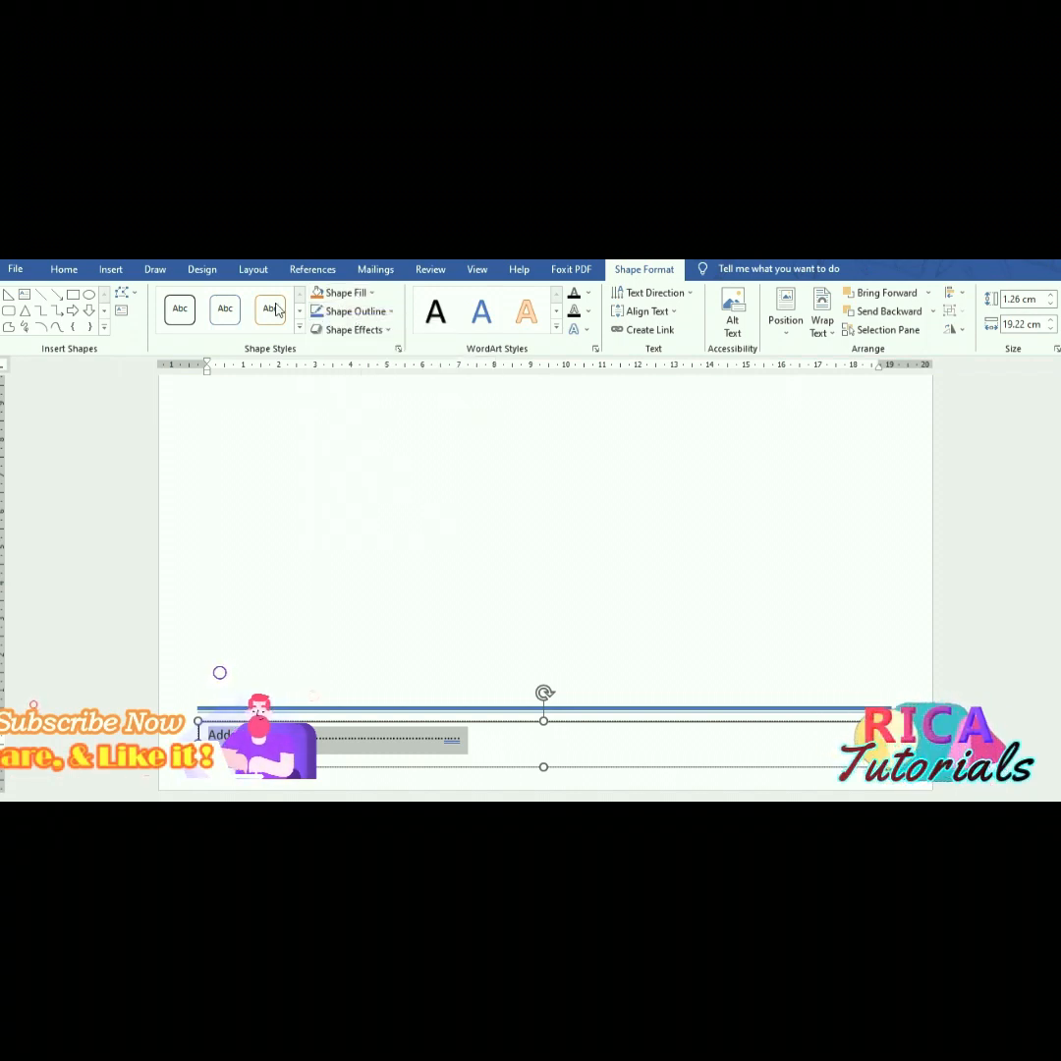
{"action": "left_click", "coordinate": [64, 269]}
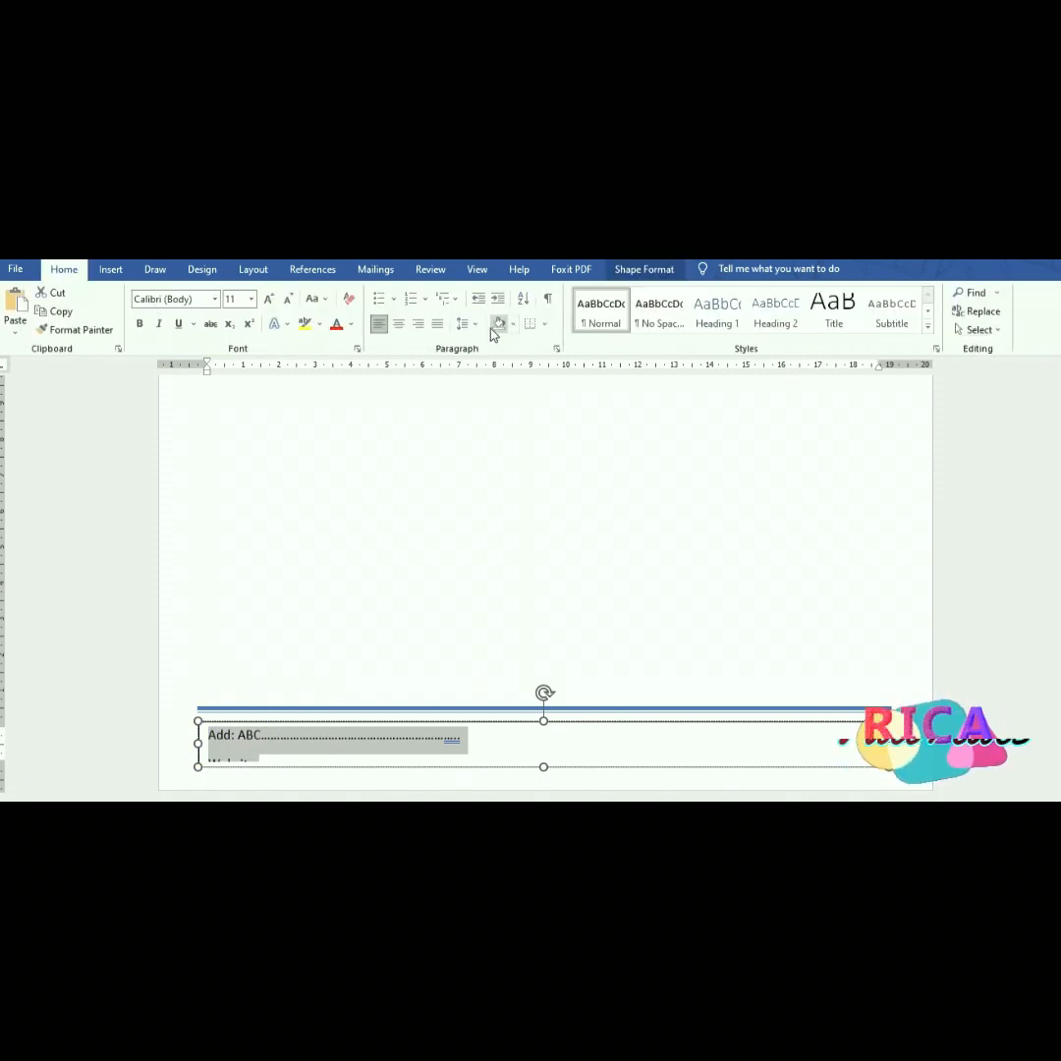
{"action": "left_click", "coordinate": [463, 323]}
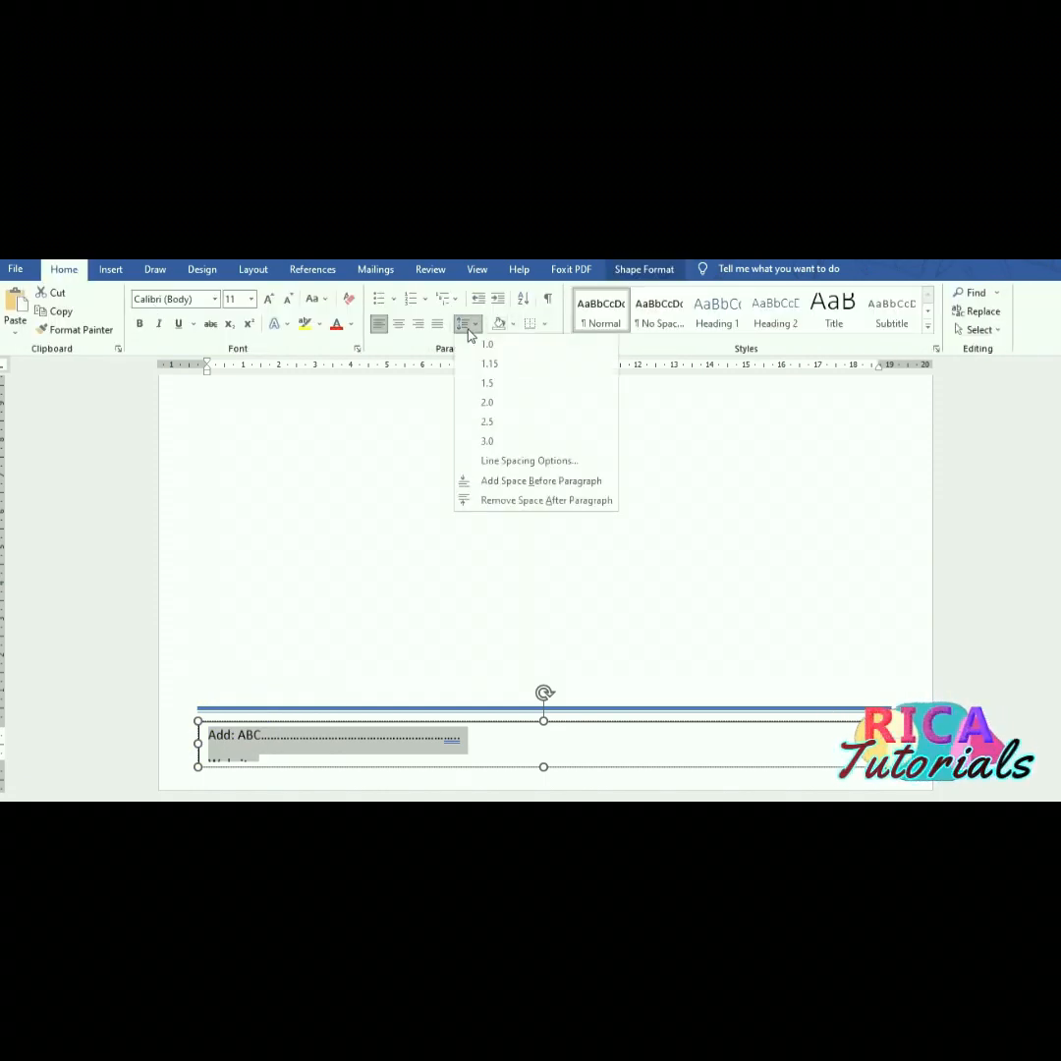
{"action": "left_click", "coordinate": [485, 504]}
{"action": "left_click", "coordinate": [269, 754]}
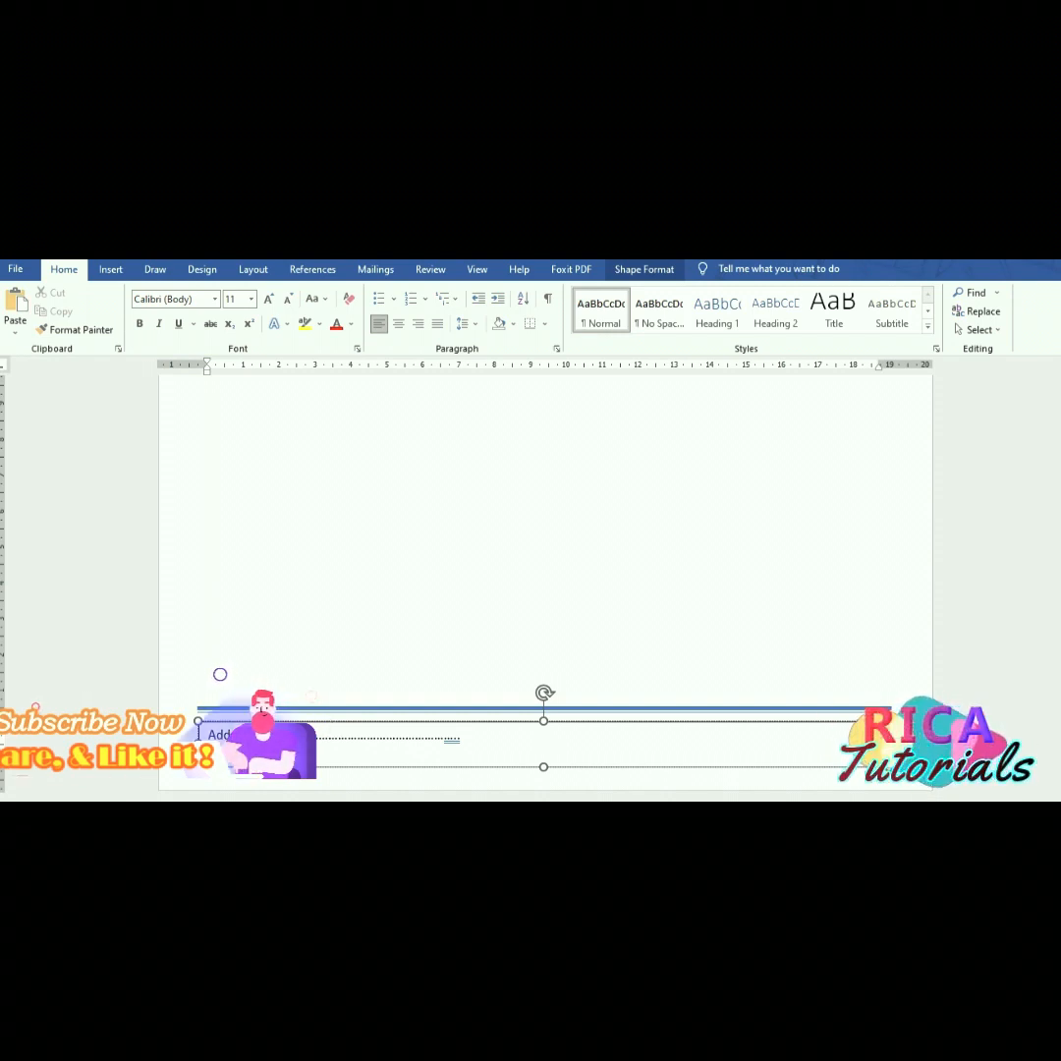
{"action": "type", "text": "Website: www.abc.com"}
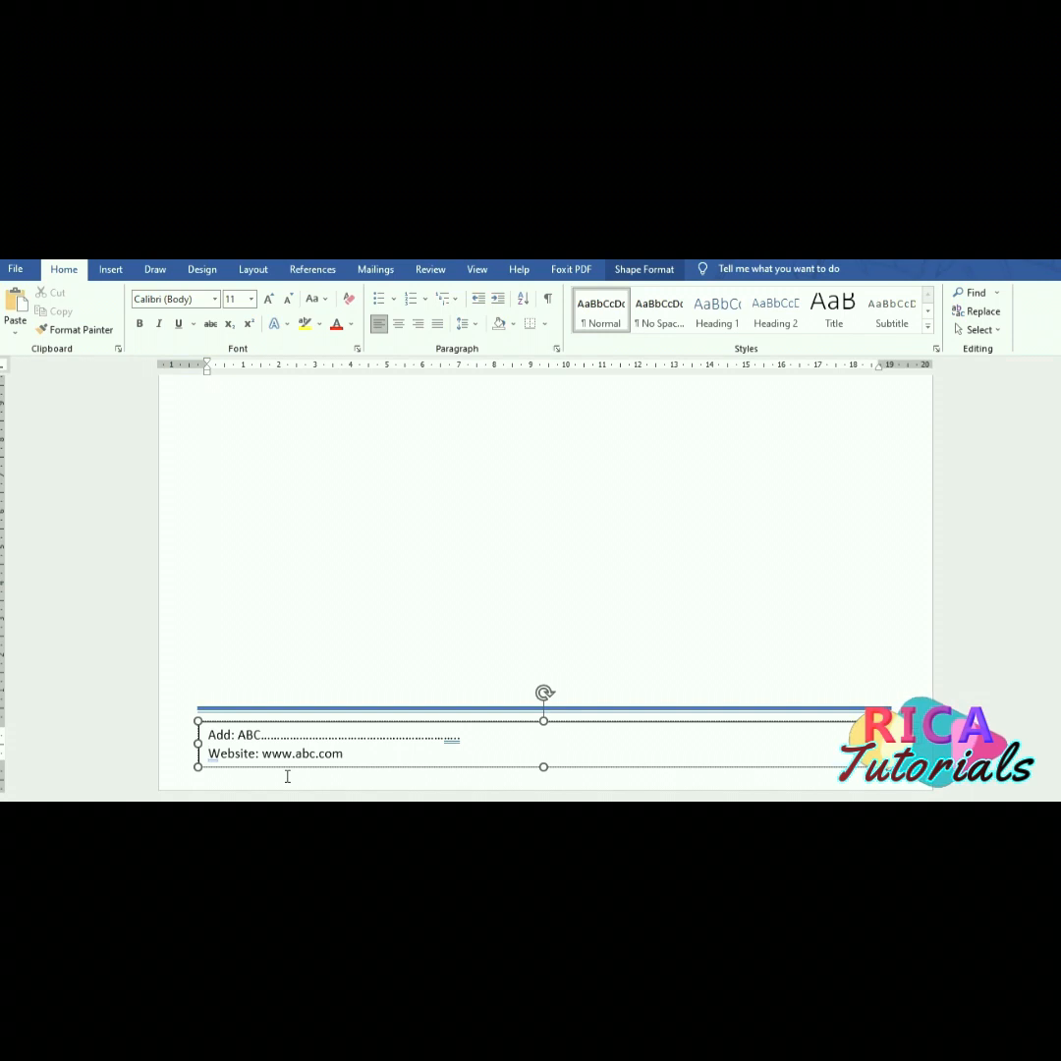
{"action": "key", "text": "BackSpace"}
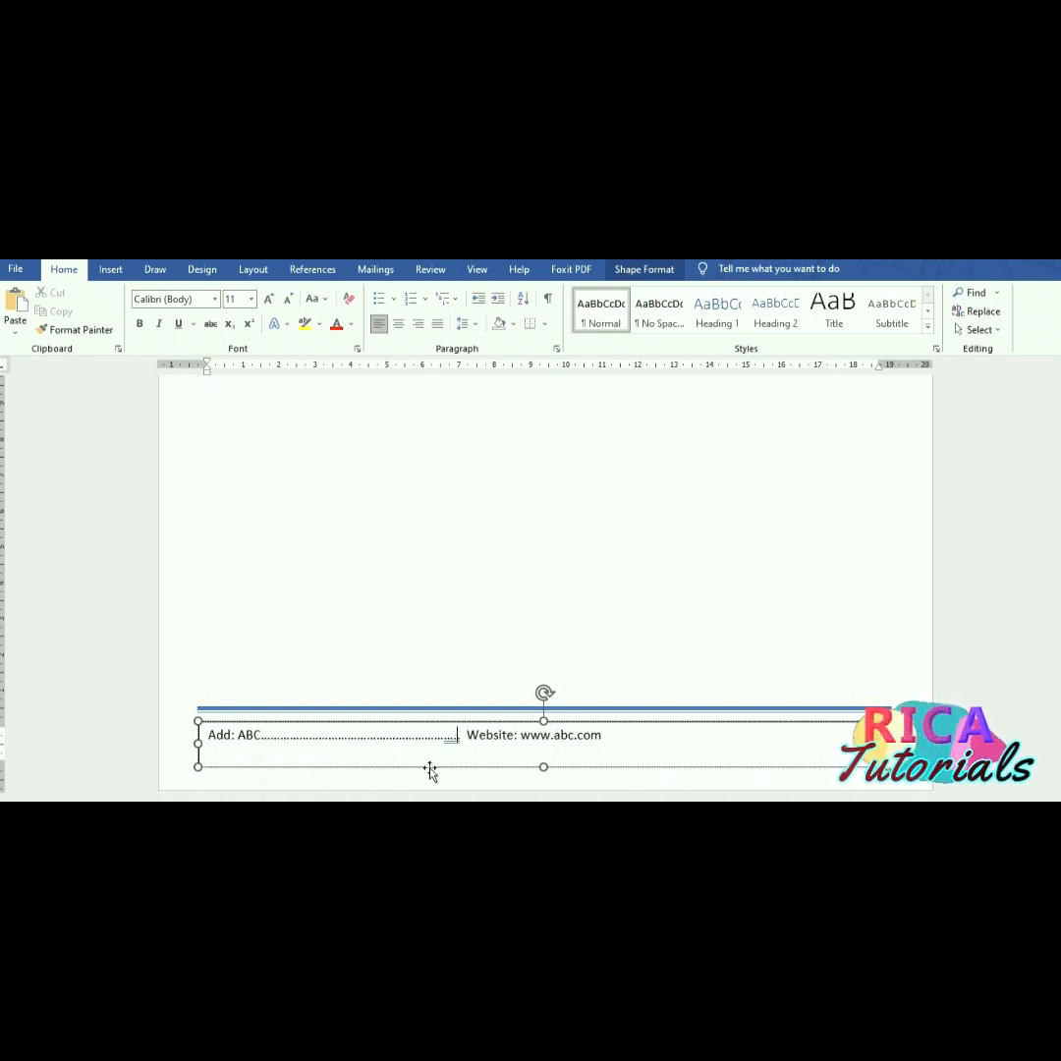
- Lengthen the row of dots between the address and website, and add a dotted "Quote :" line above them
{"action": "type", "text": "......................................"}
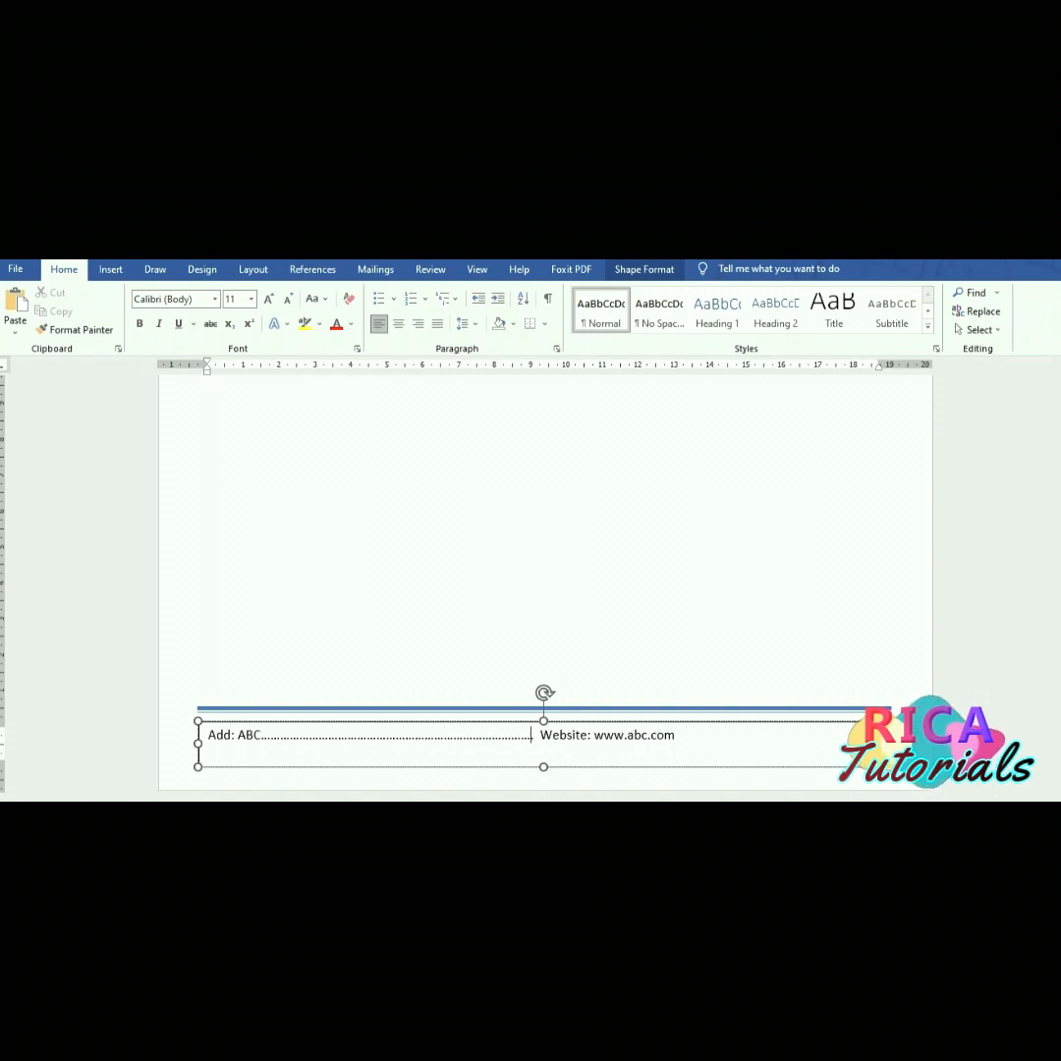
{"action": "type", "text": ".........."}
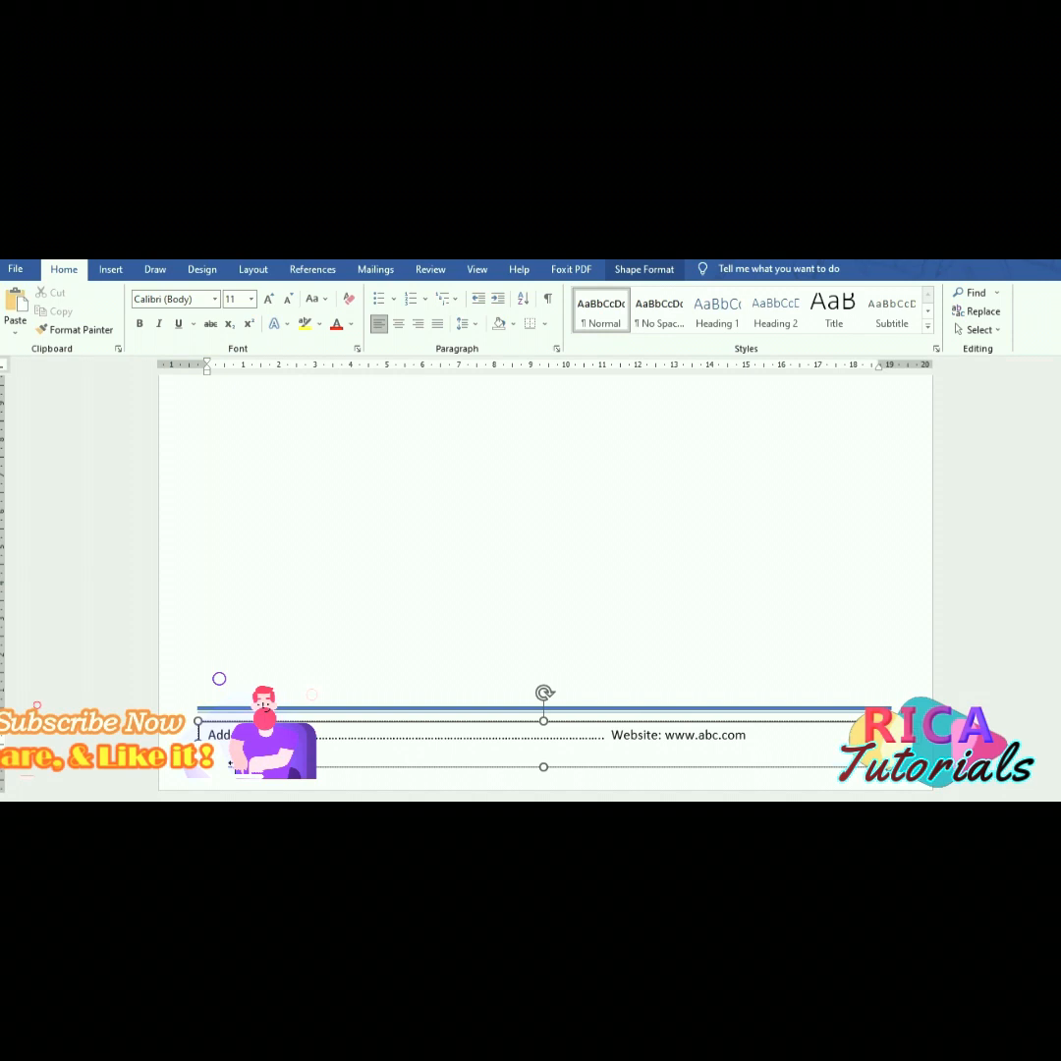
{"action": "key", "text": "Return"}
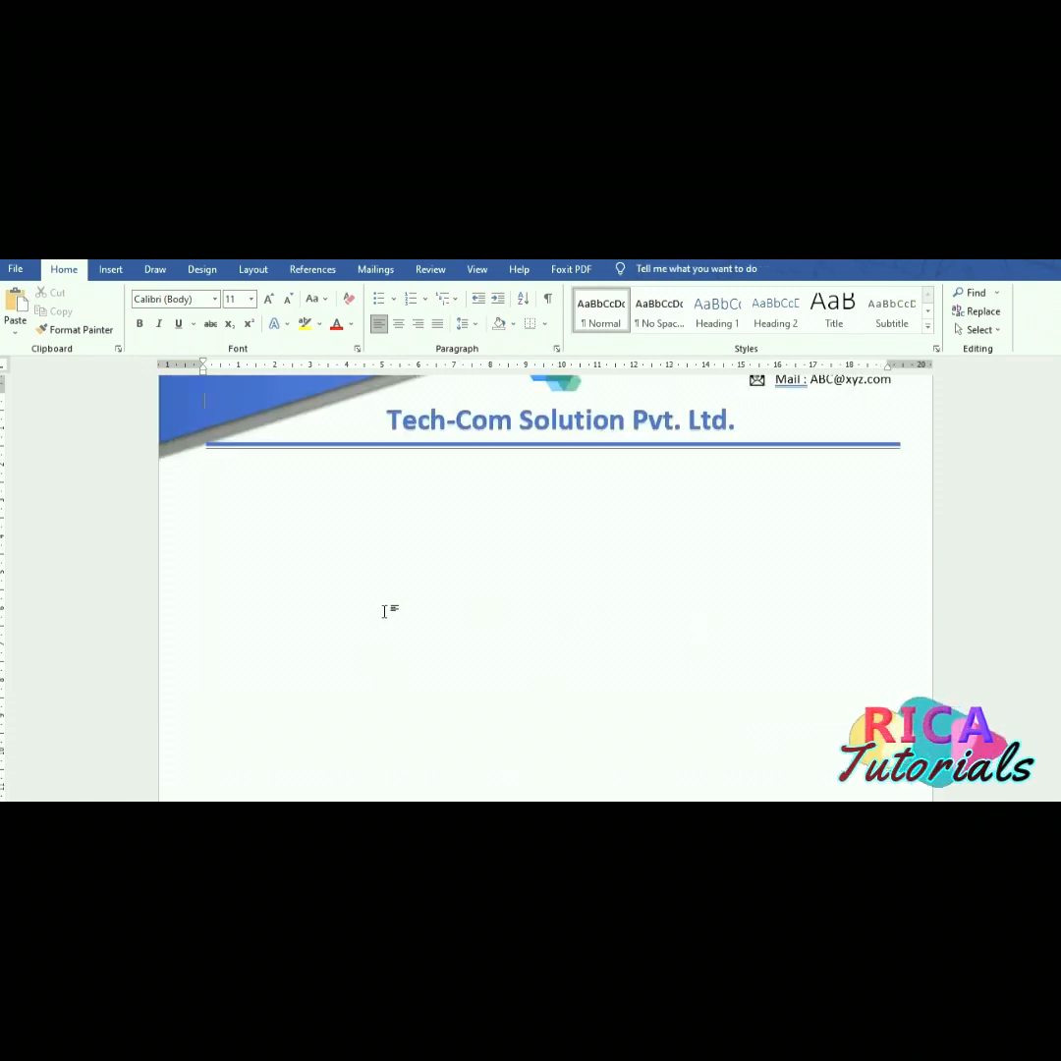
- Enter "Date:" followed by a row of dots below the header double line, level with its start
{"action": "left_click", "coordinate": [226, 486]}
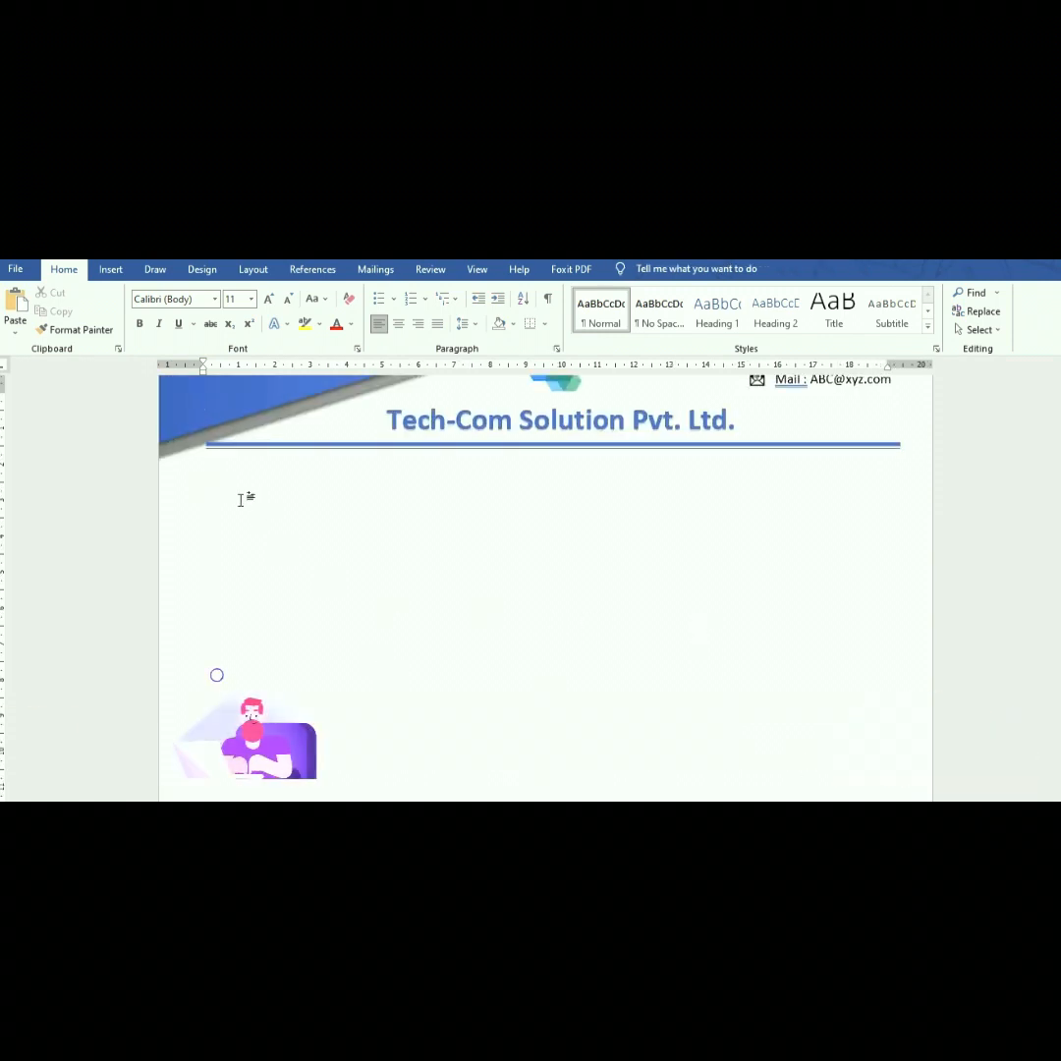
{"action": "type", "text": "Date"}
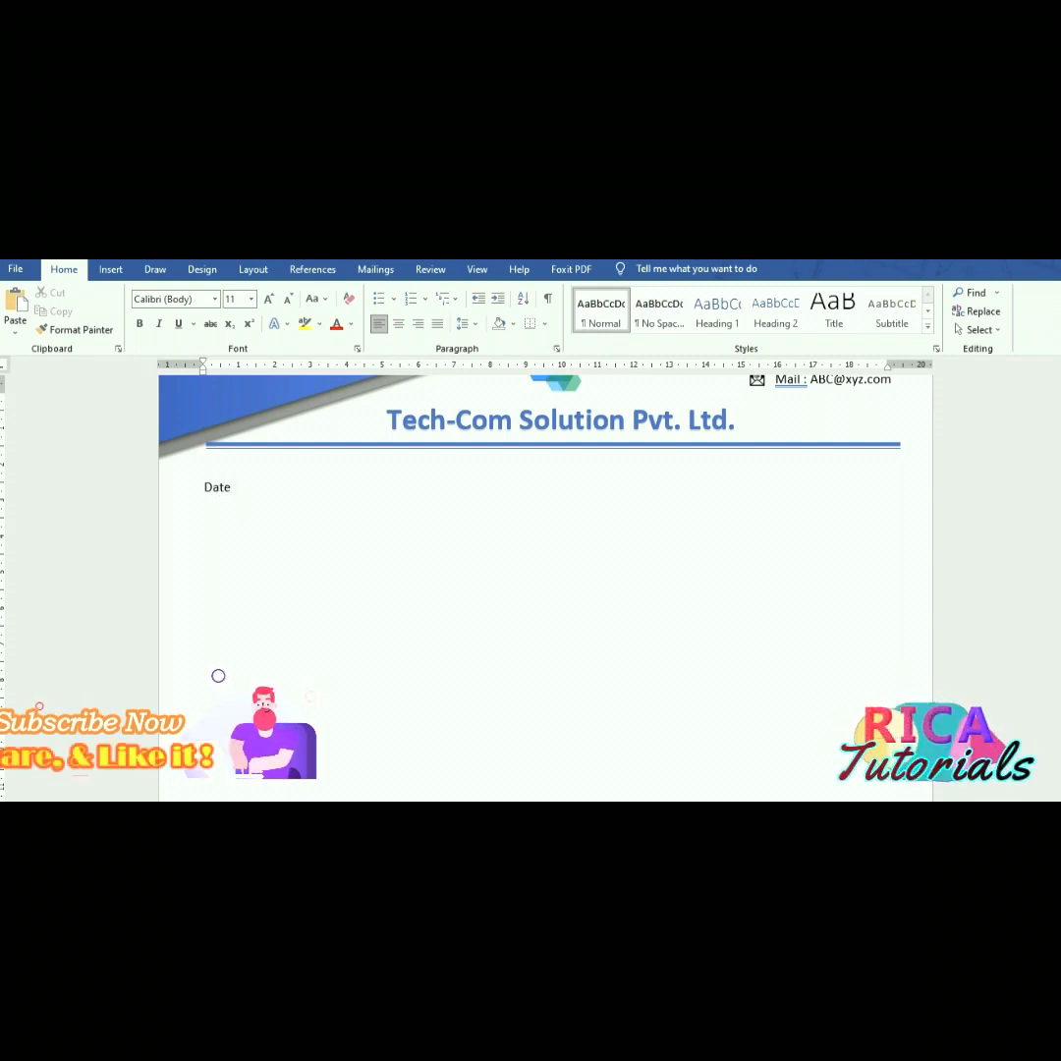
{"action": "type", "text": ":............................"}
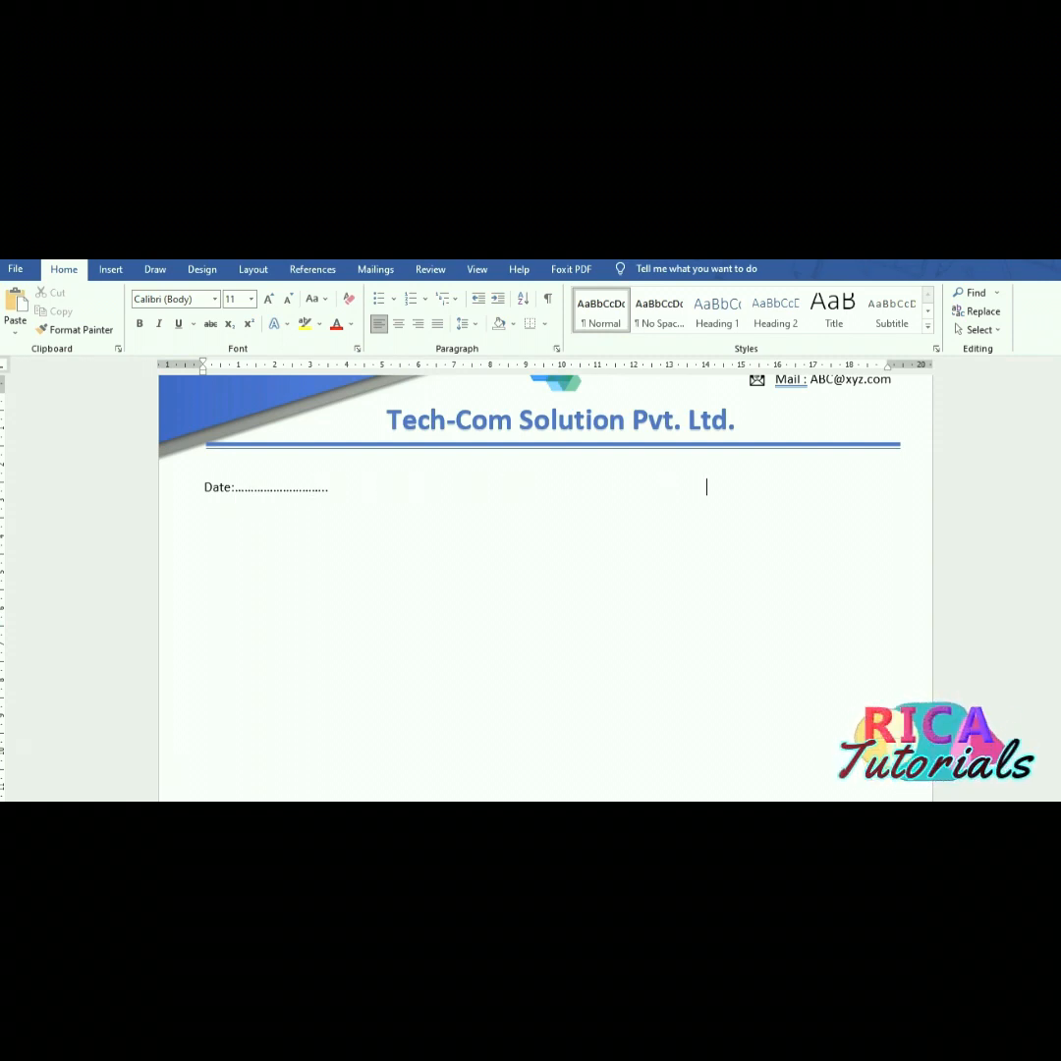
- Add "SR No.:" followed by a row of dots at the far end of the date line
{"action": "double_click", "coordinate": [800, 486]}
{"action": "type", "text": "S"}
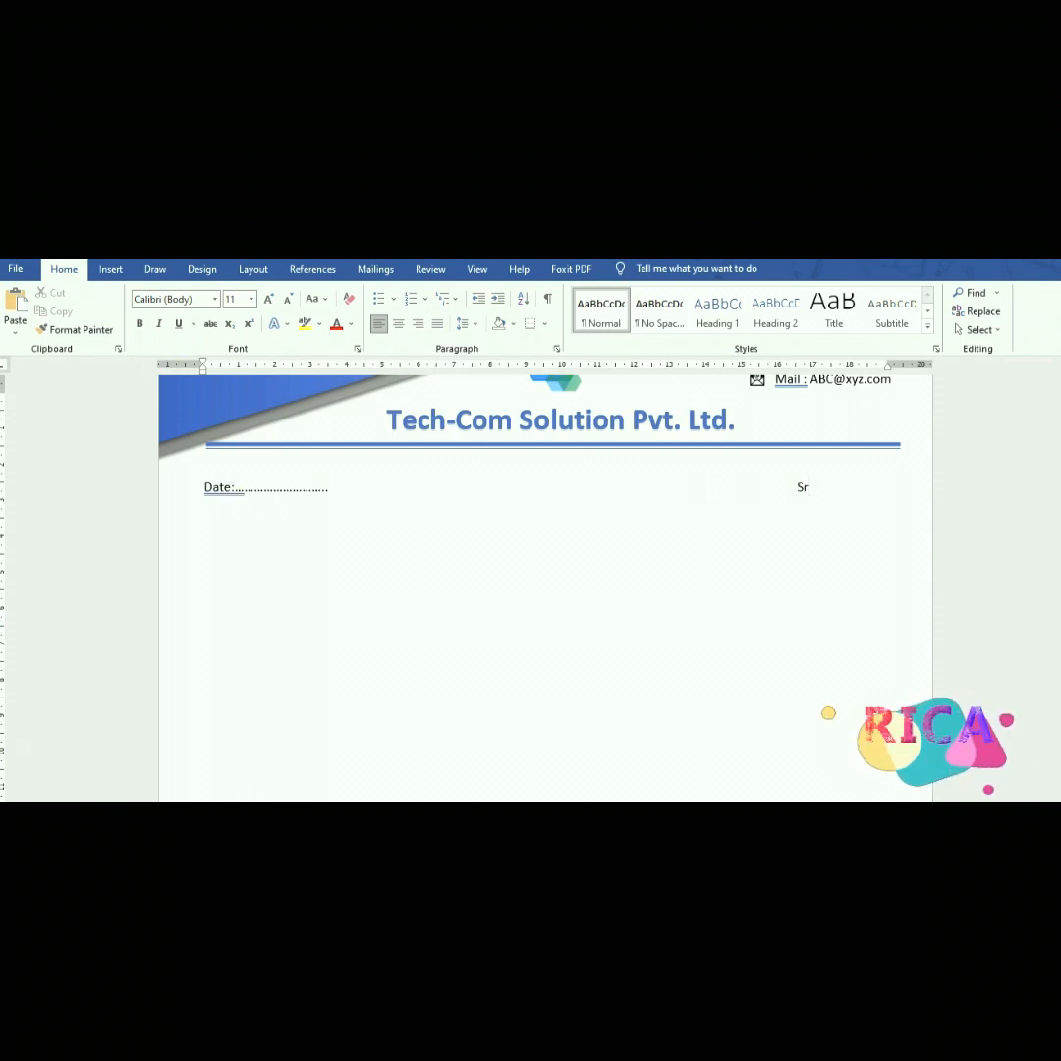
{"action": "type", "text": "R No."}
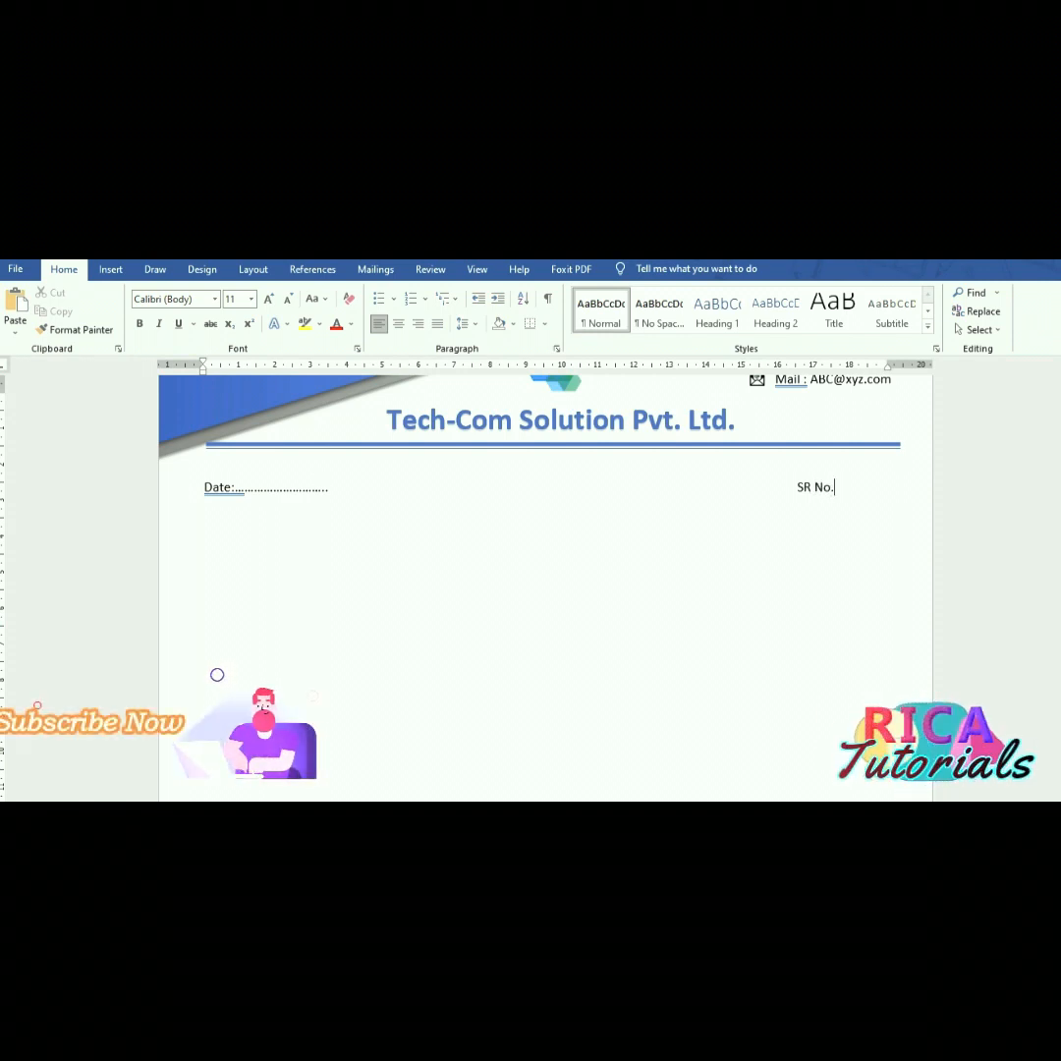
{"action": "type", "text": ":"}
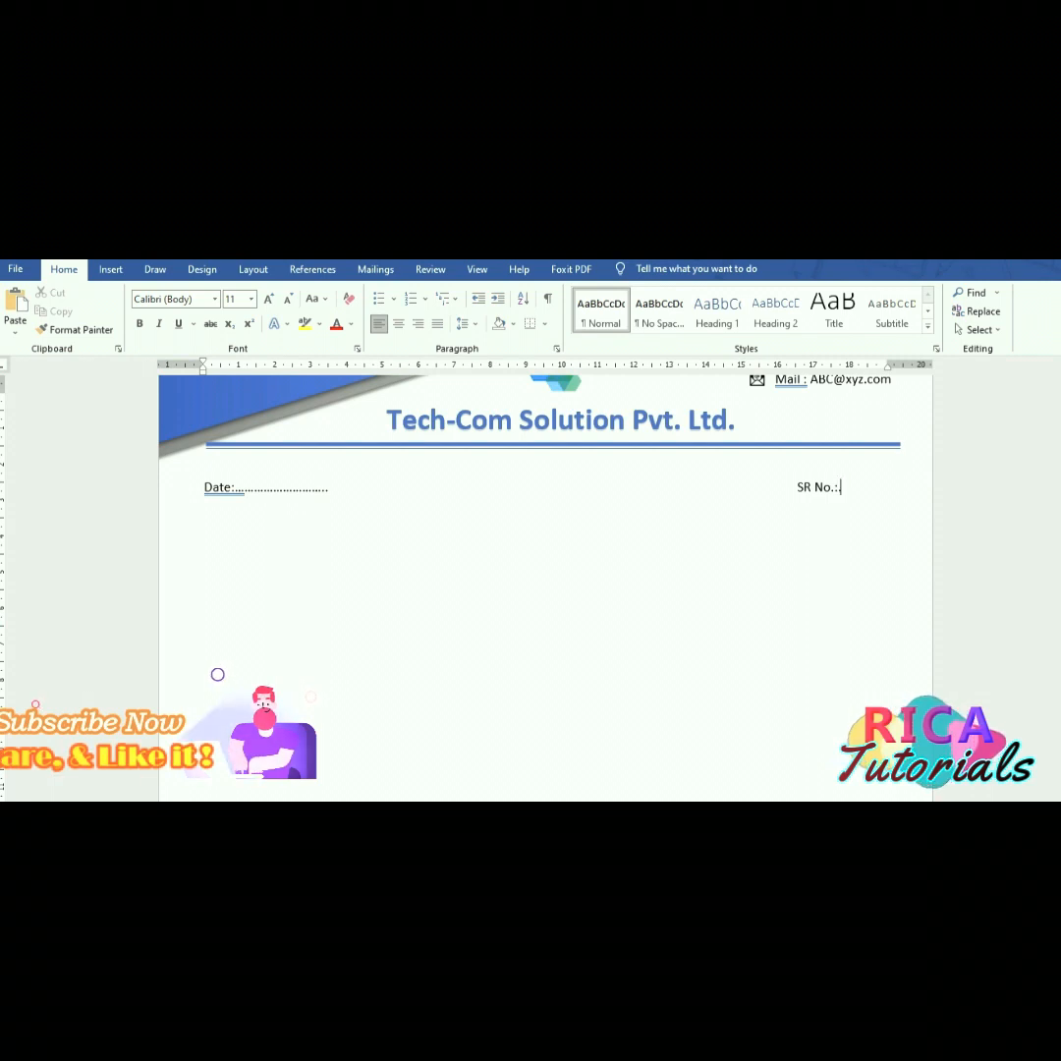
{"action": "type", "text": "...................."}
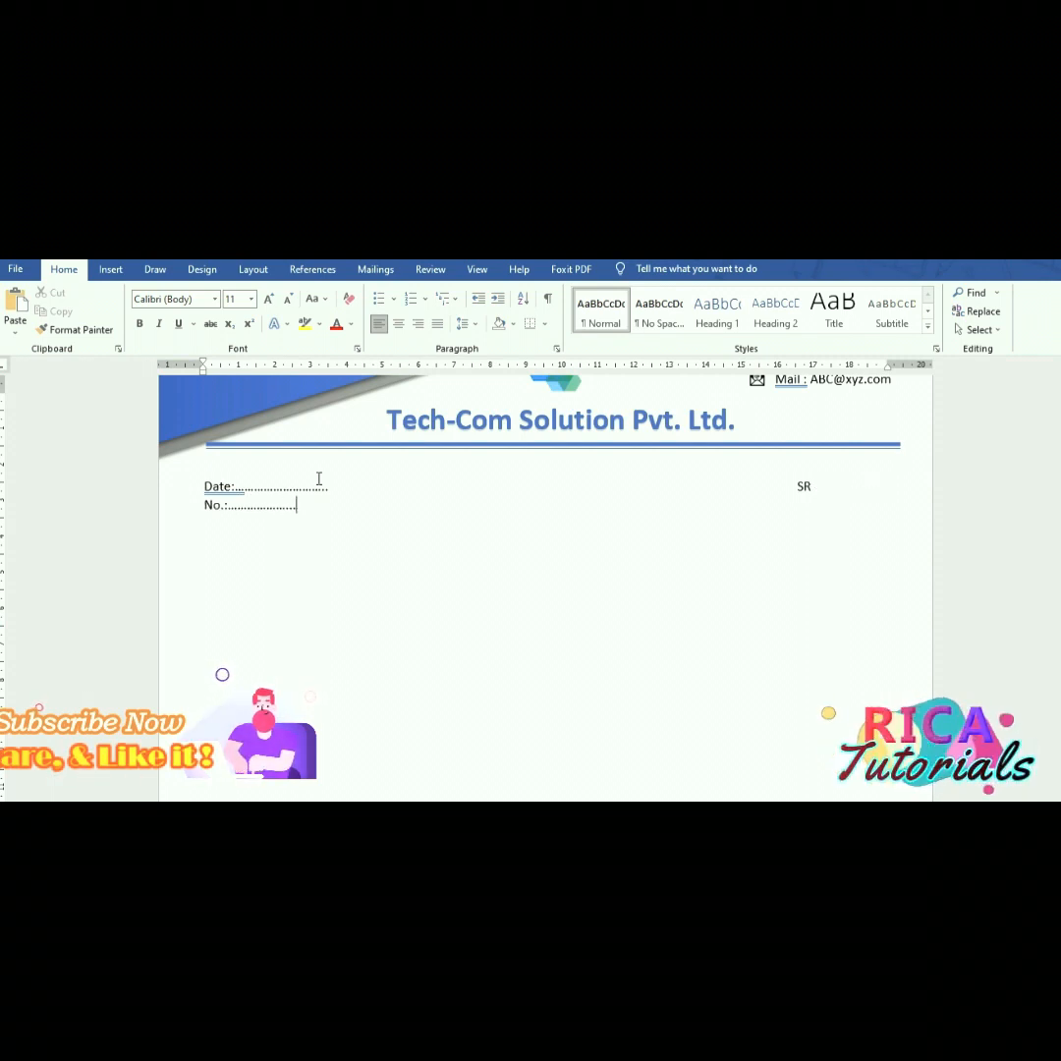
- Trim the excess SR No. dots, add a space before the colon and shift the entry back to fit on the date line
{"action": "key", "text": "BackSpace"}
{"action": "key", "text": "BackSpace"}
{"action": "key", "text": "BackSpace"}
{"action": "key", "text": "BackSpace"}
{"action": "key", "text": "BackSpace"}
{"action": "key", "text": "BackSpace"}
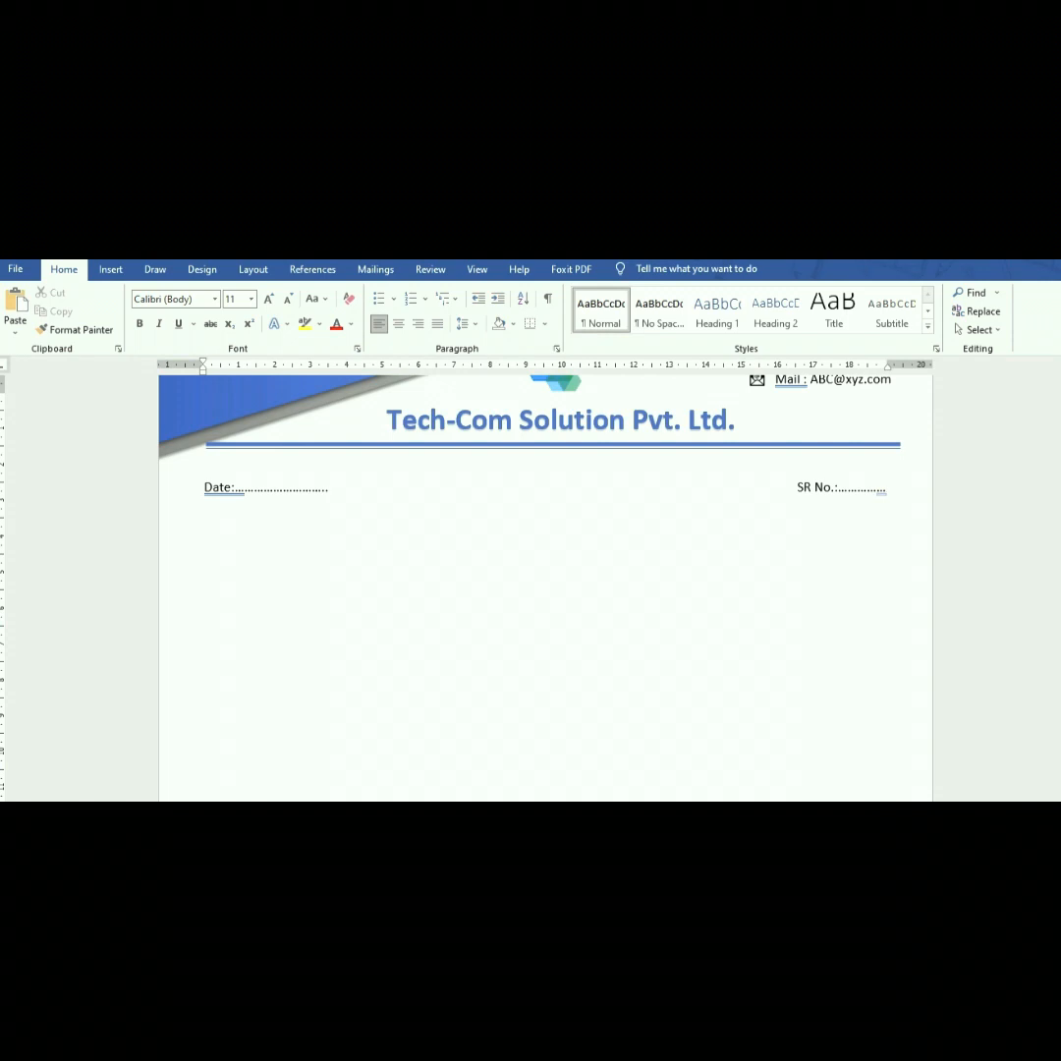
{"action": "type", "text": ".:."}
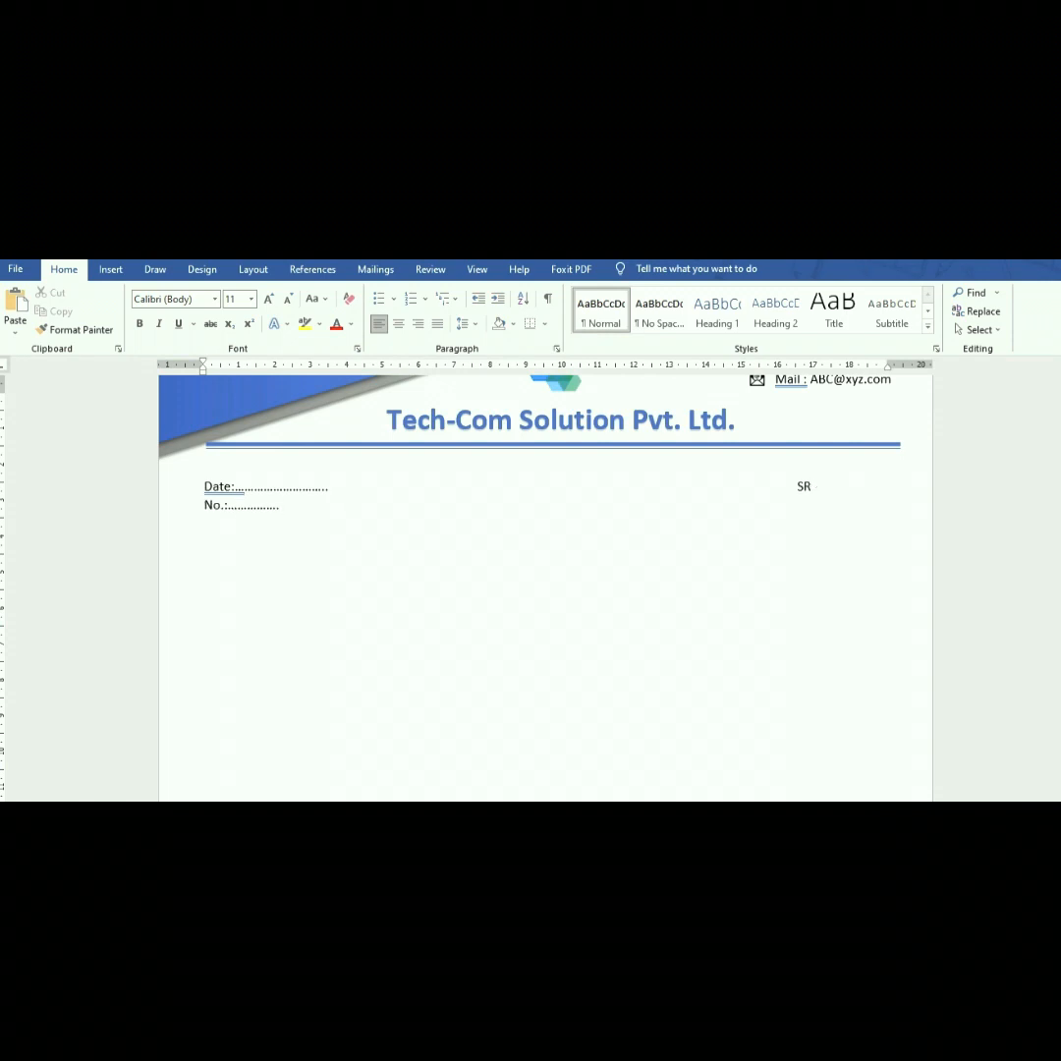
{"action": "key", "text": "BackSpace"}
{"action": "key", "text": "BackSpace"}
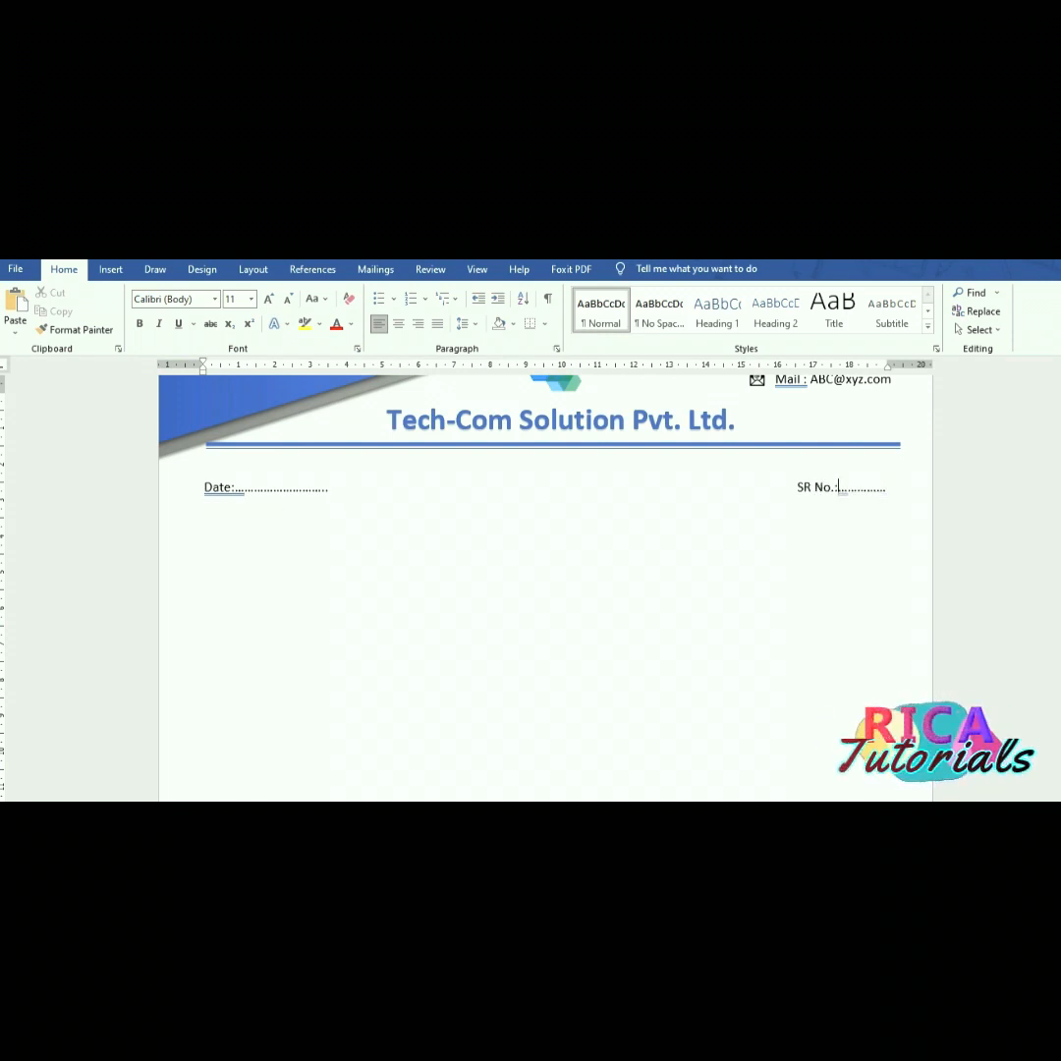
{"action": "key", "text": "Return"}
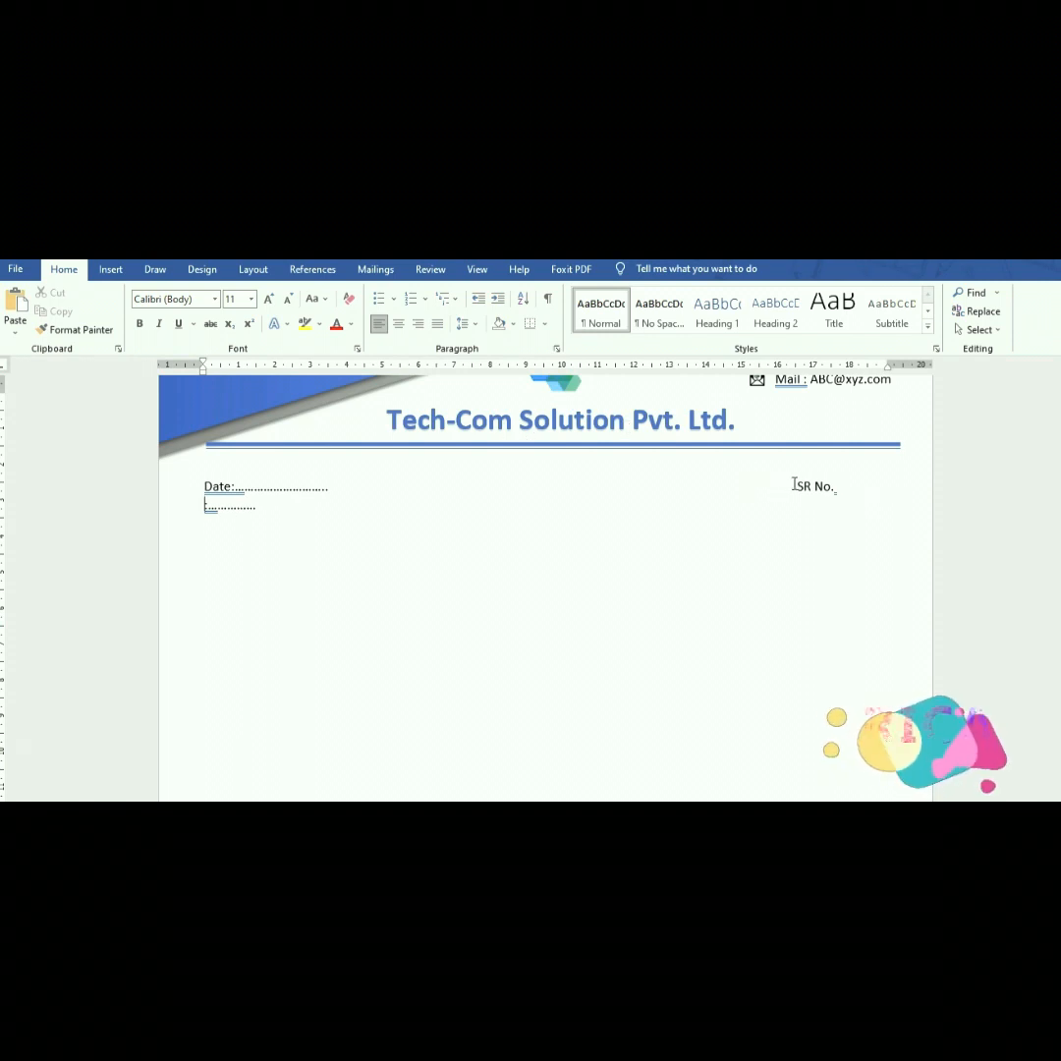
{"action": "key", "text": "BackSpace"}
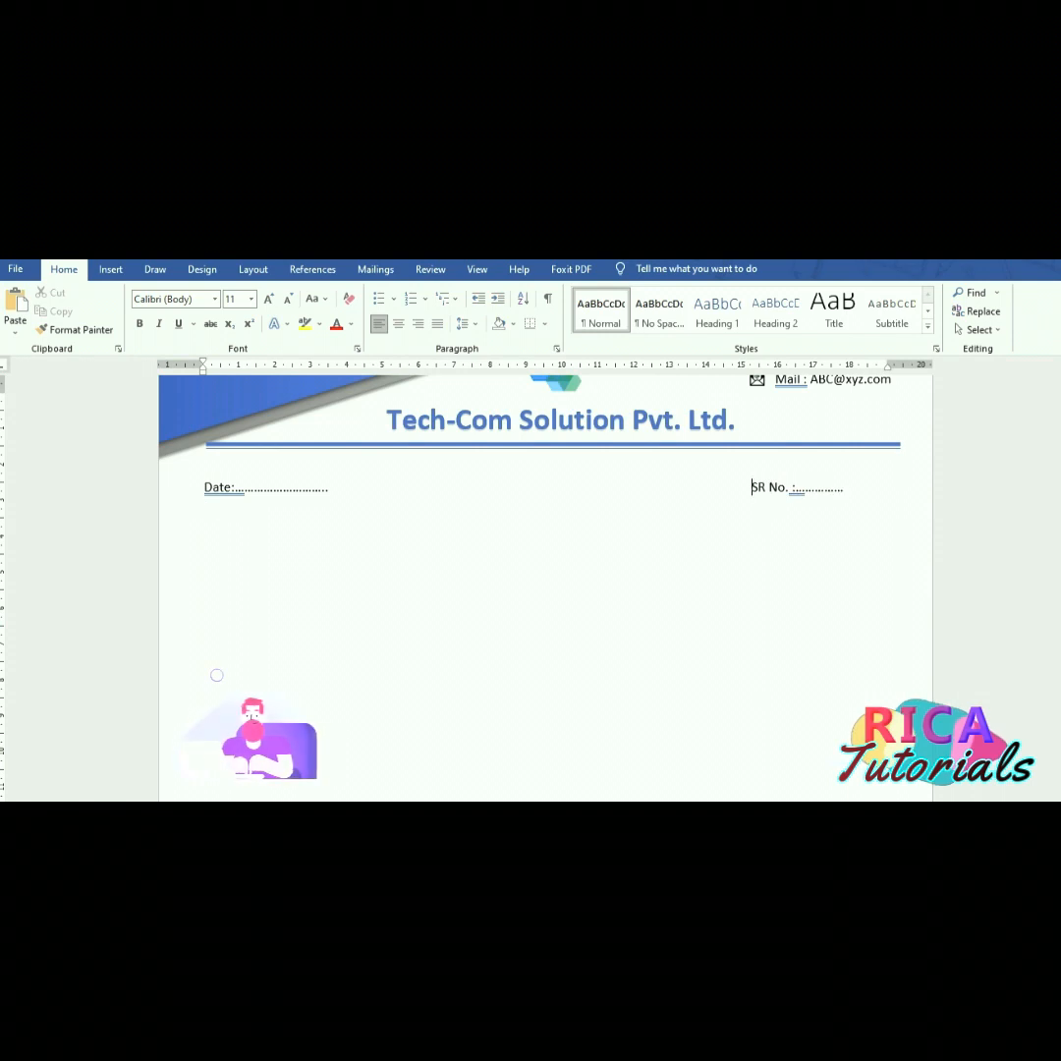
- Lengthen the SR No. dots and extend the line's right indent to the end of the header double line
{"action": "left_click", "coordinate": [845, 487]}
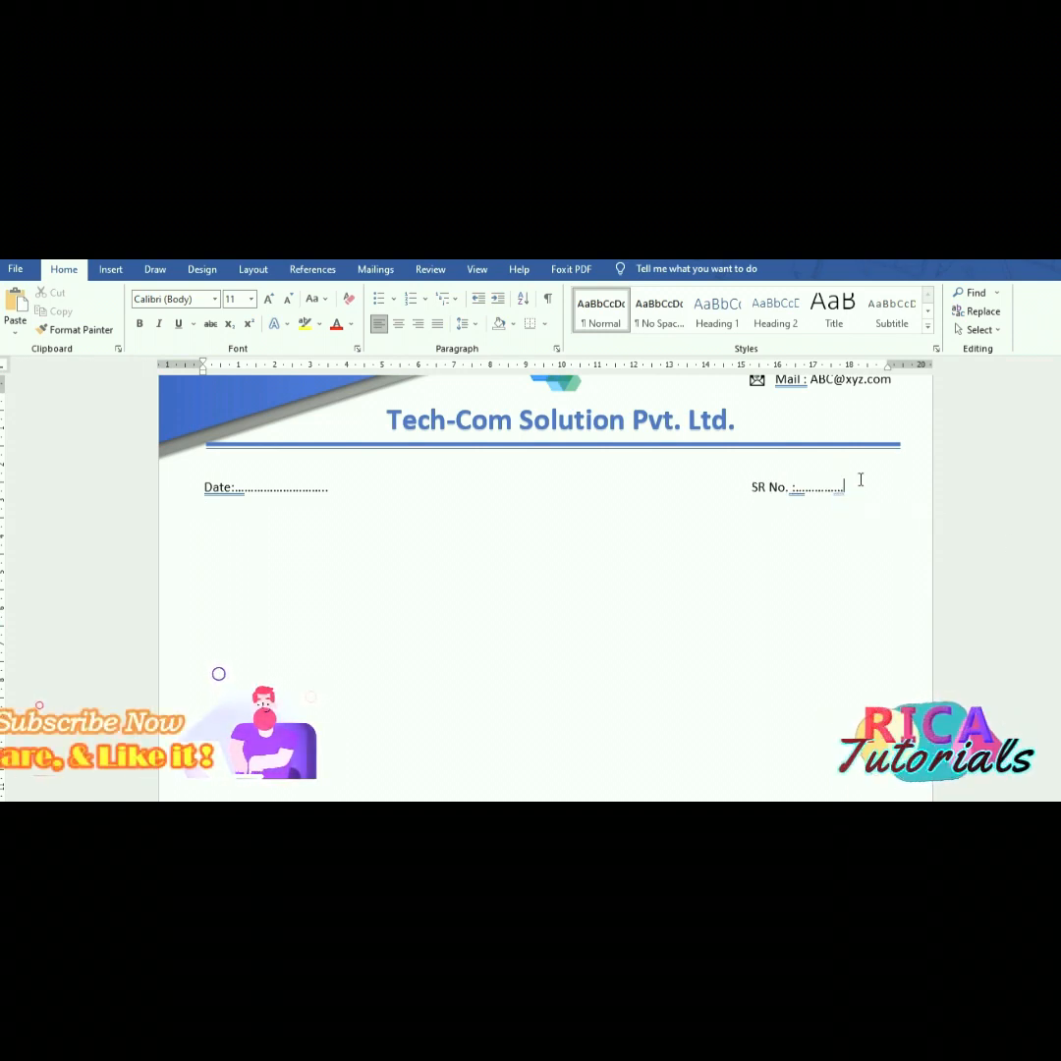
{"action": "type", "text": "......"}
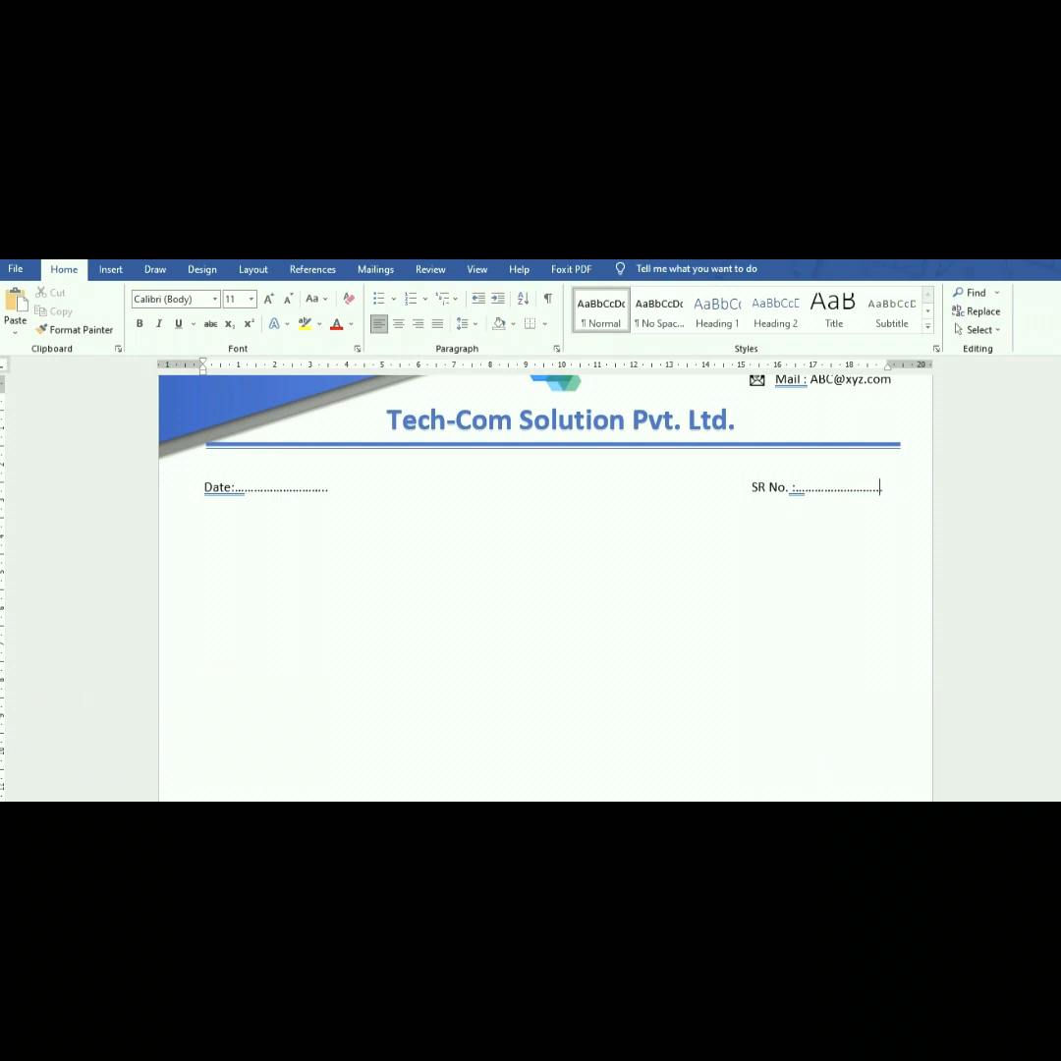
{"action": "type", "text": ".."}
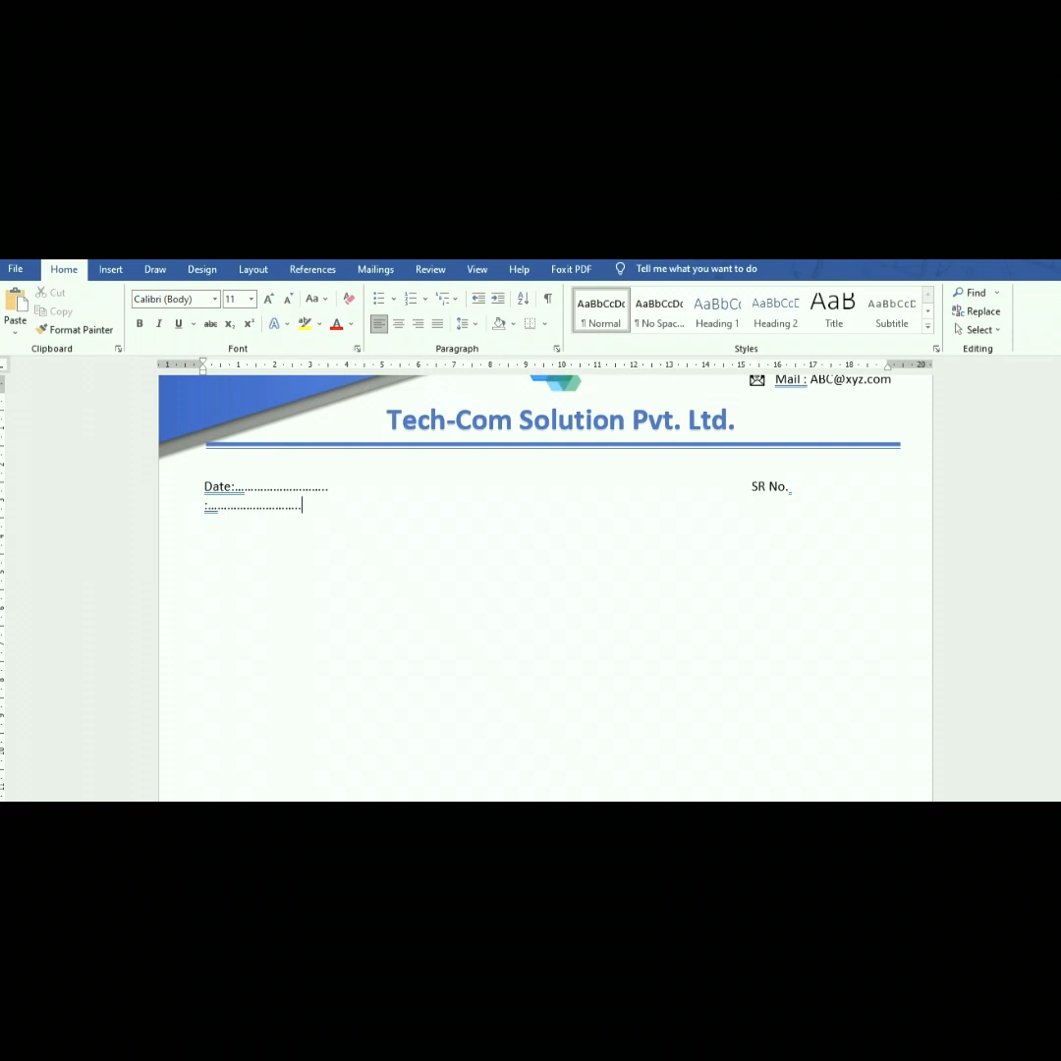
{"action": "key", "text": "BackSpace"}
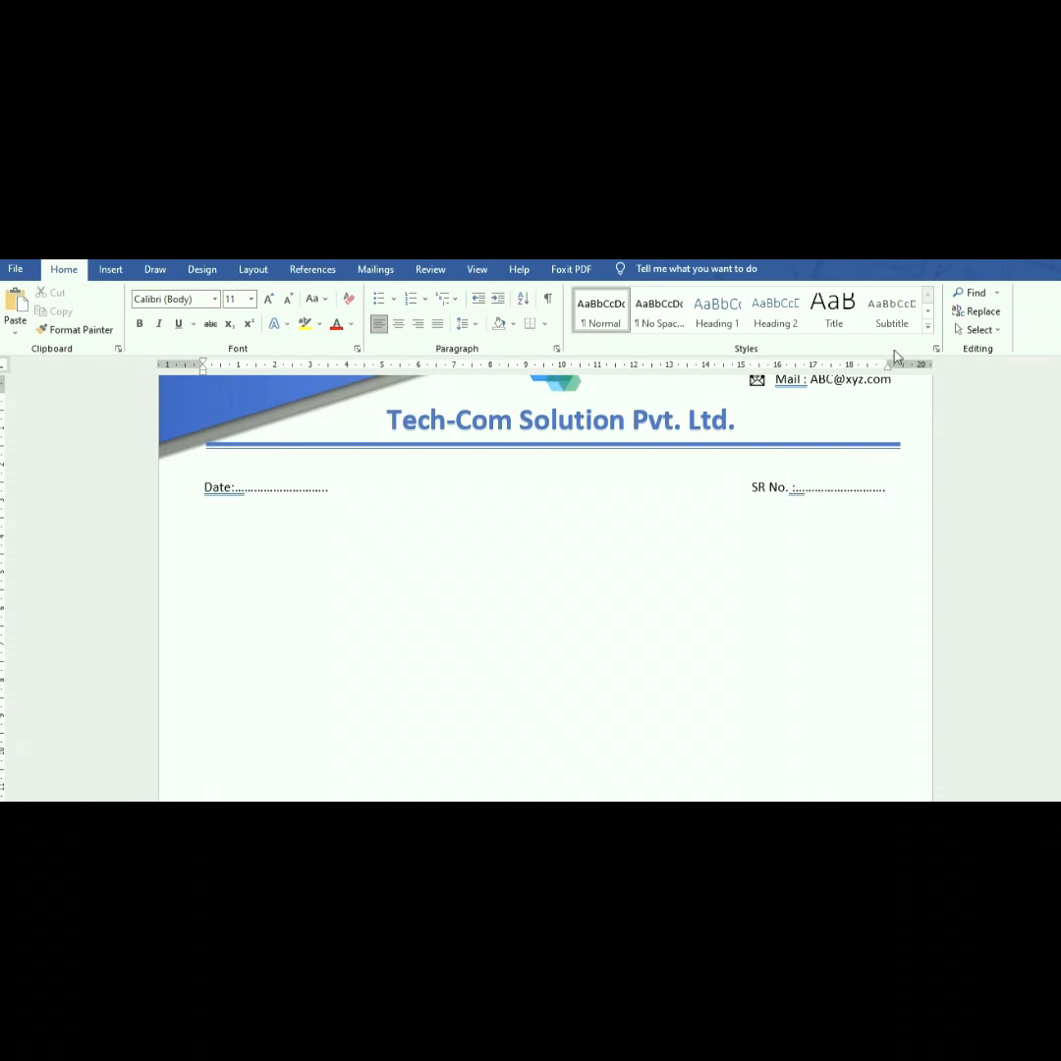
{"action": "left_click_drag", "start_coordinate": [886, 364], "coordinate": [899, 364]}
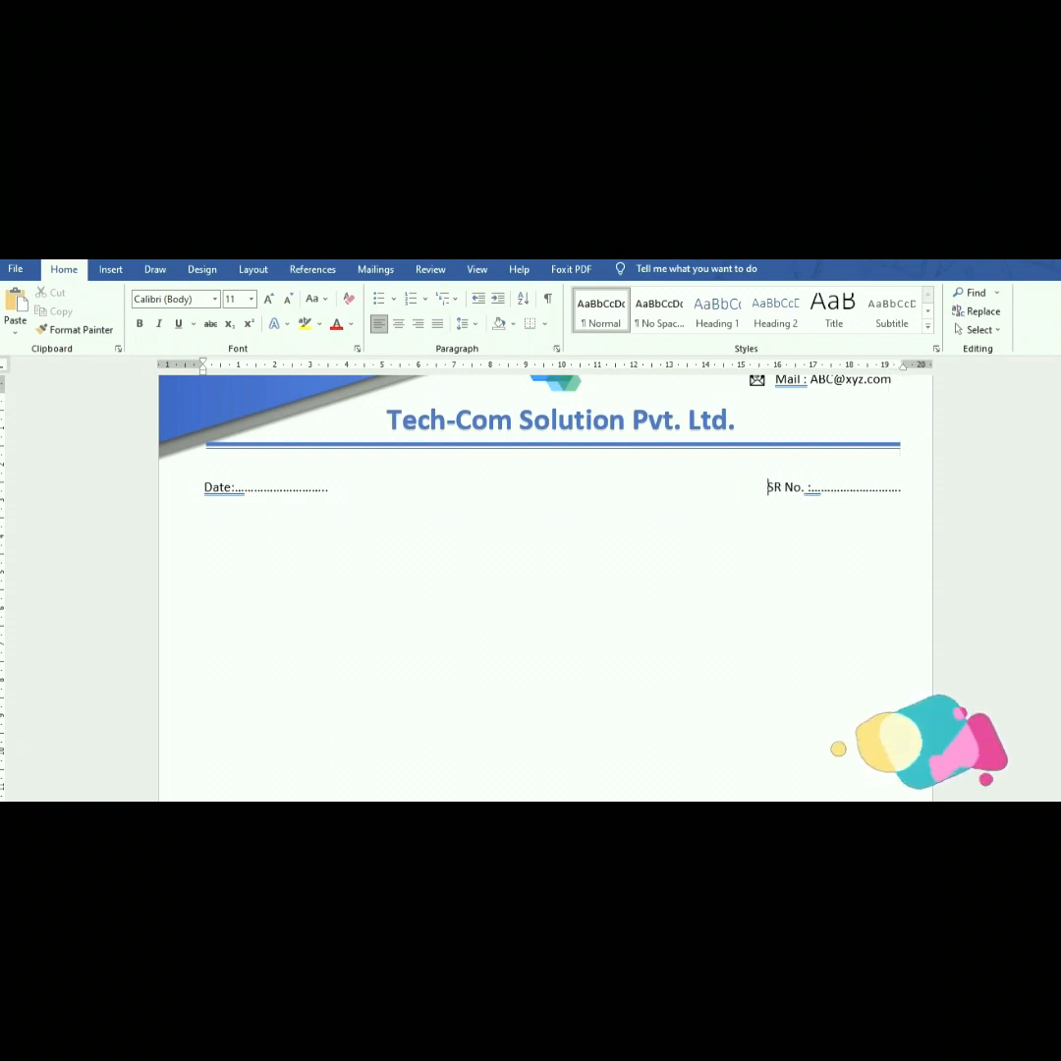
- Copy the logo from the header and paste the duplicate into the body of the page
{"action": "scroll", "coordinate": [455, 548], "scroll_direction": "down", "scroll_amount": 5}
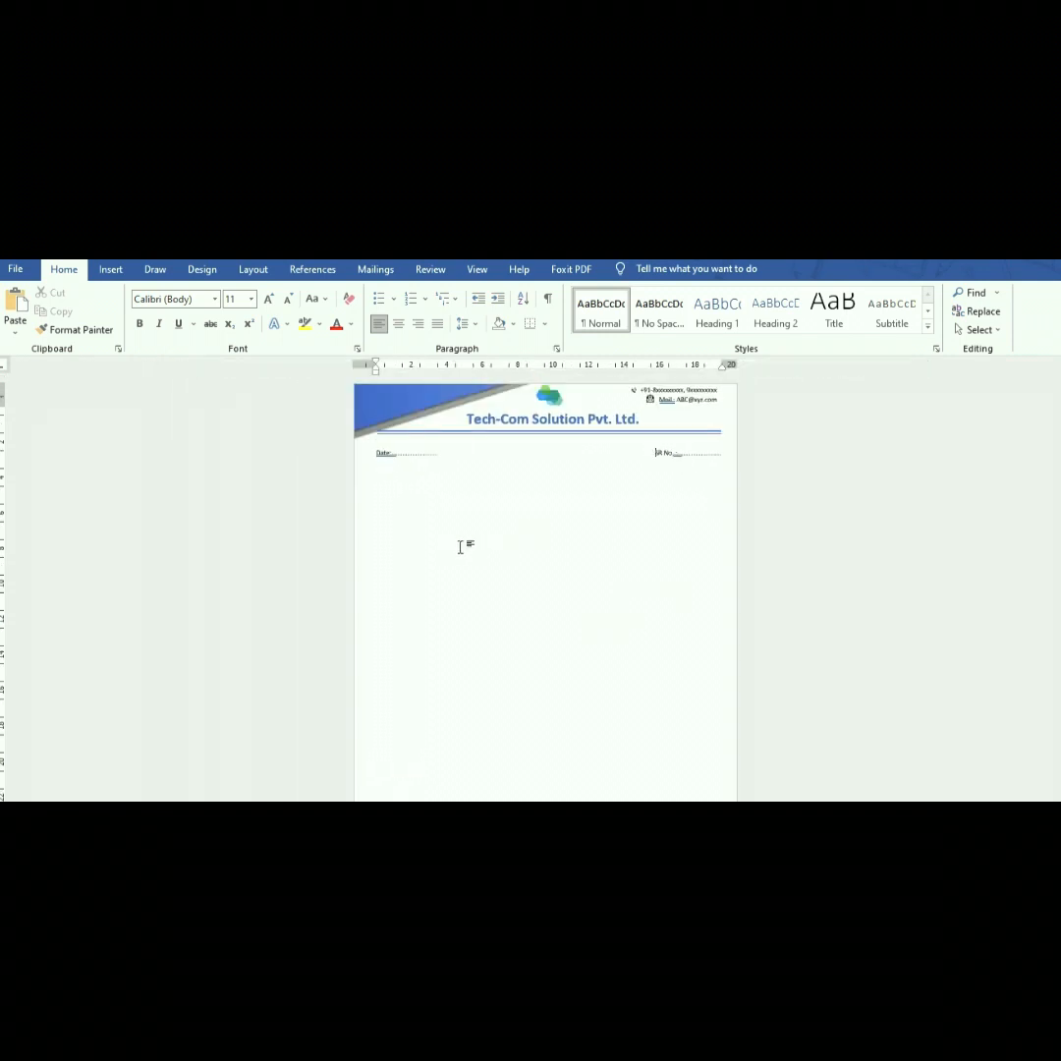
{"action": "scroll", "coordinate": [459, 547], "scroll_direction": "down", "scroll_amount": 4}
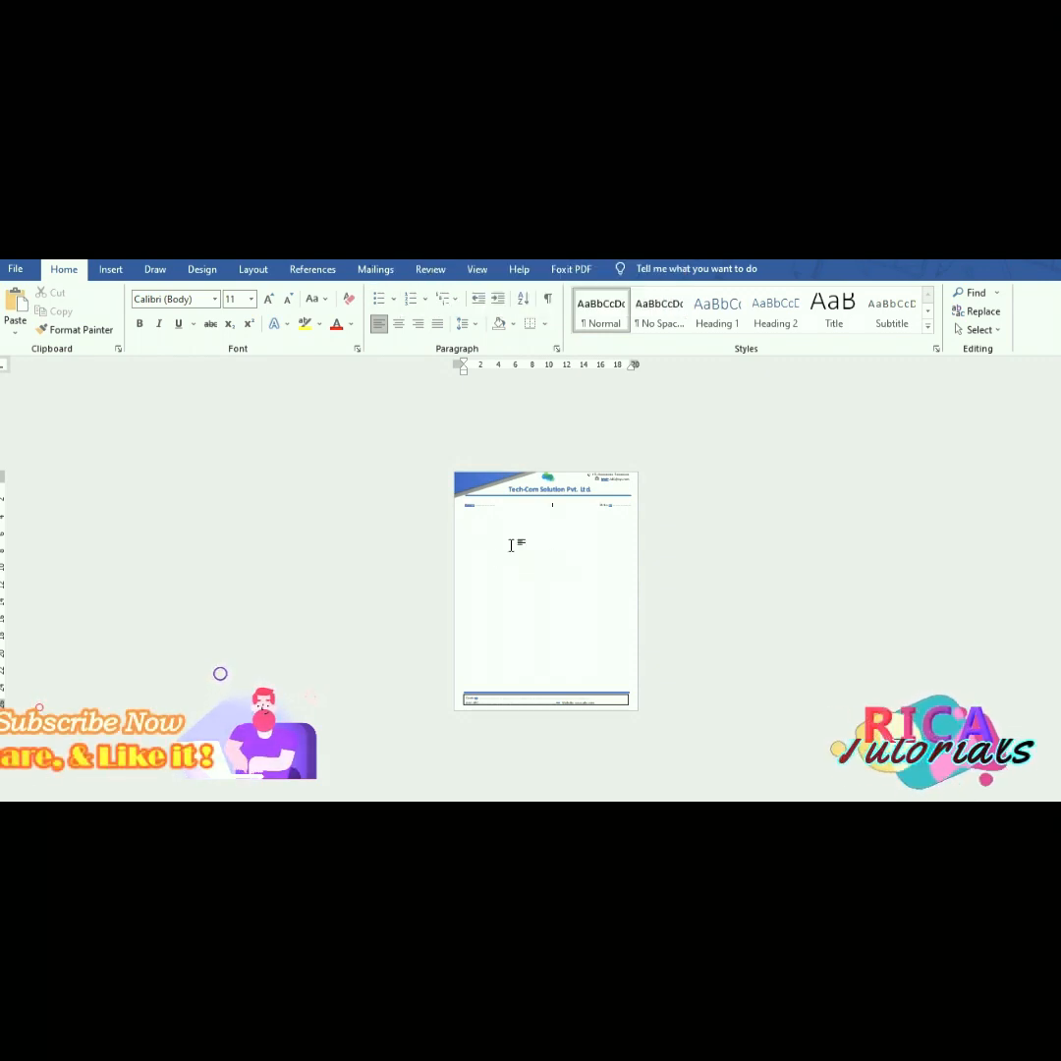
{"action": "scroll", "coordinate": [510, 545], "scroll_direction": "up", "scroll_amount": 5}
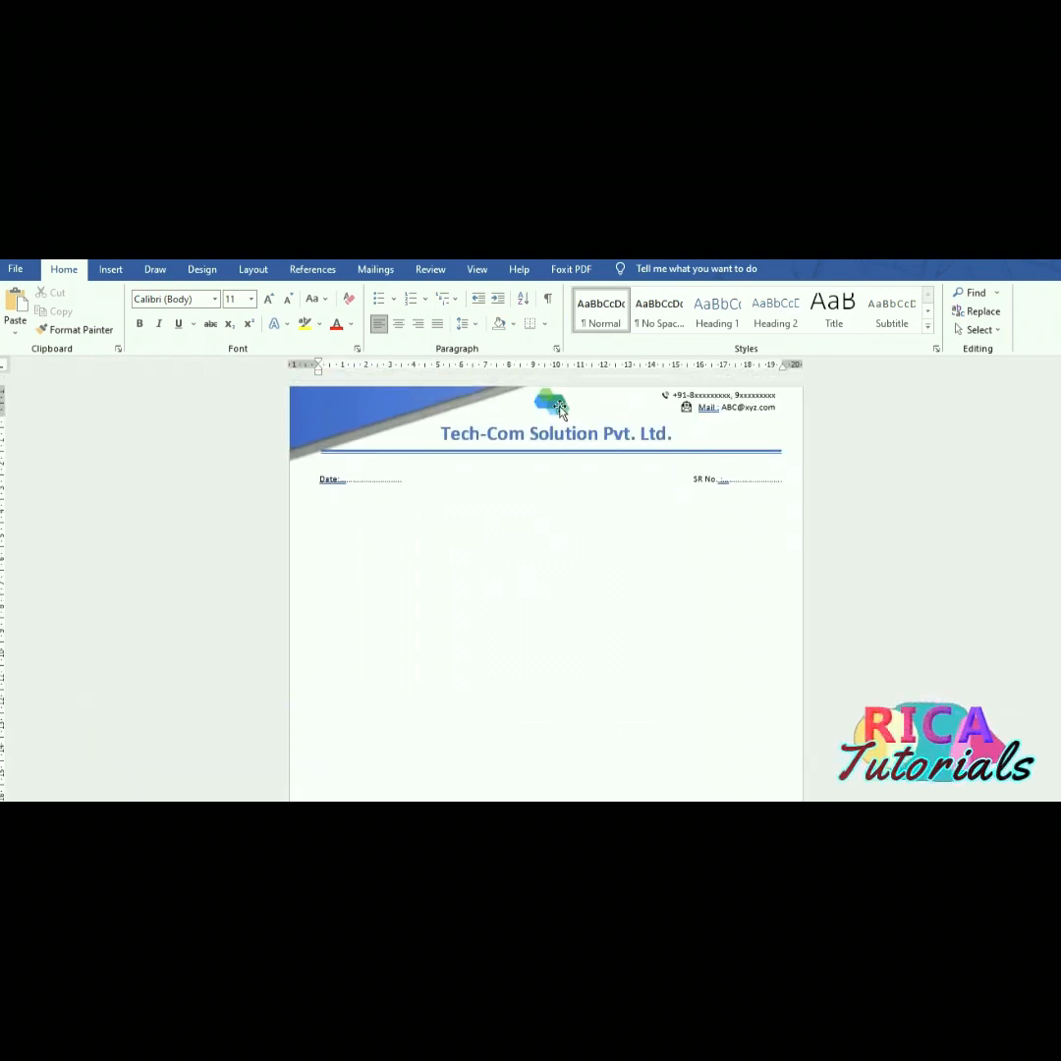
{"action": "left_click", "coordinate": [552, 402]}
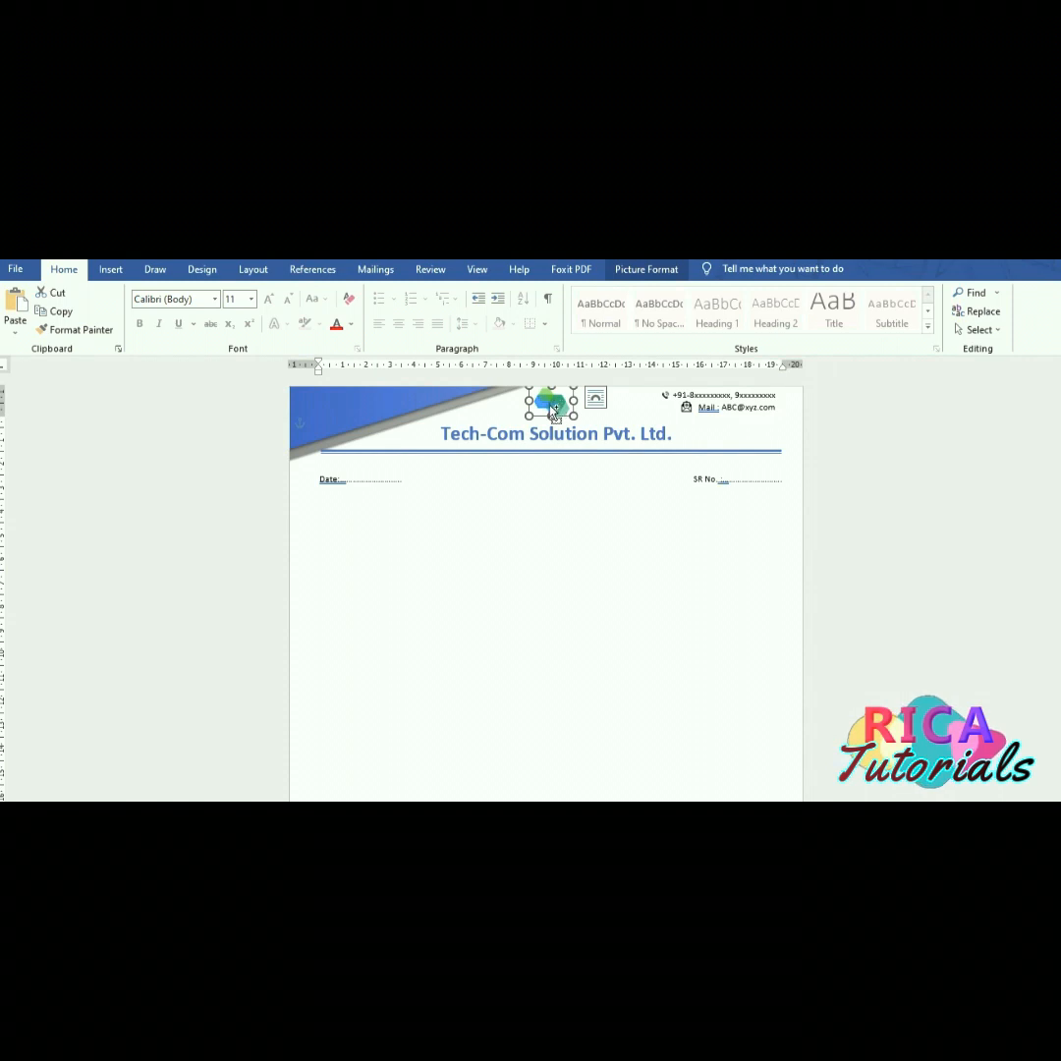
{"action": "left_click", "coordinate": [494, 605]}
{"action": "key", "text": "ctrl+v"}
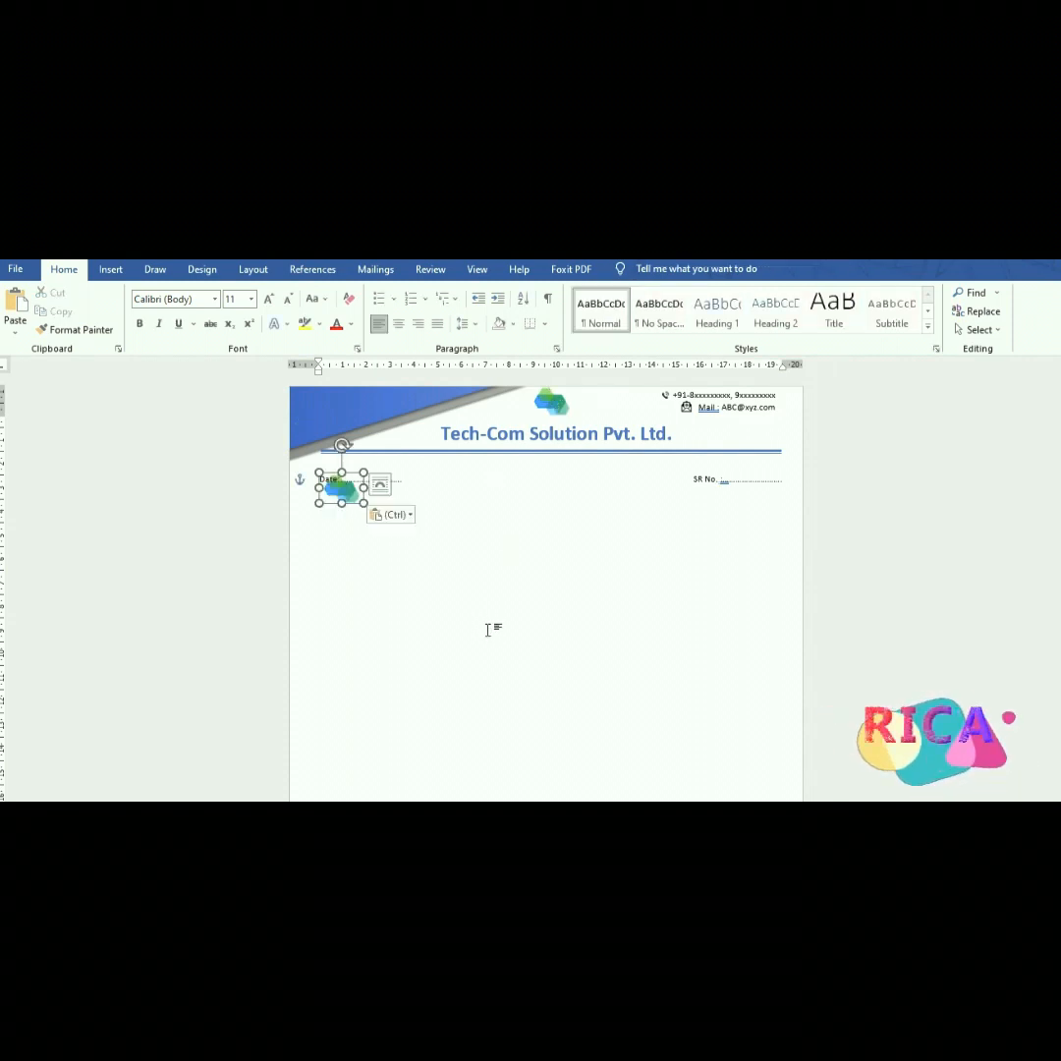
- Enlarge the pasted logo to about 16.2 cm wide and 11 cm high and centre it horizontally on the page
{"action": "left_click_drag", "start_coordinate": [345, 498], "coordinate": [707, 757]}
{"action": "left_click_drag", "start_coordinate": [616, 681], "coordinate": [575, 676]}
{"action": "scroll", "coordinate": [599, 665], "scroll_direction": "down", "scroll_amount": 1}
{"action": "scroll", "coordinate": [602, 668], "scroll_direction": "down", "scroll_amount": 1}
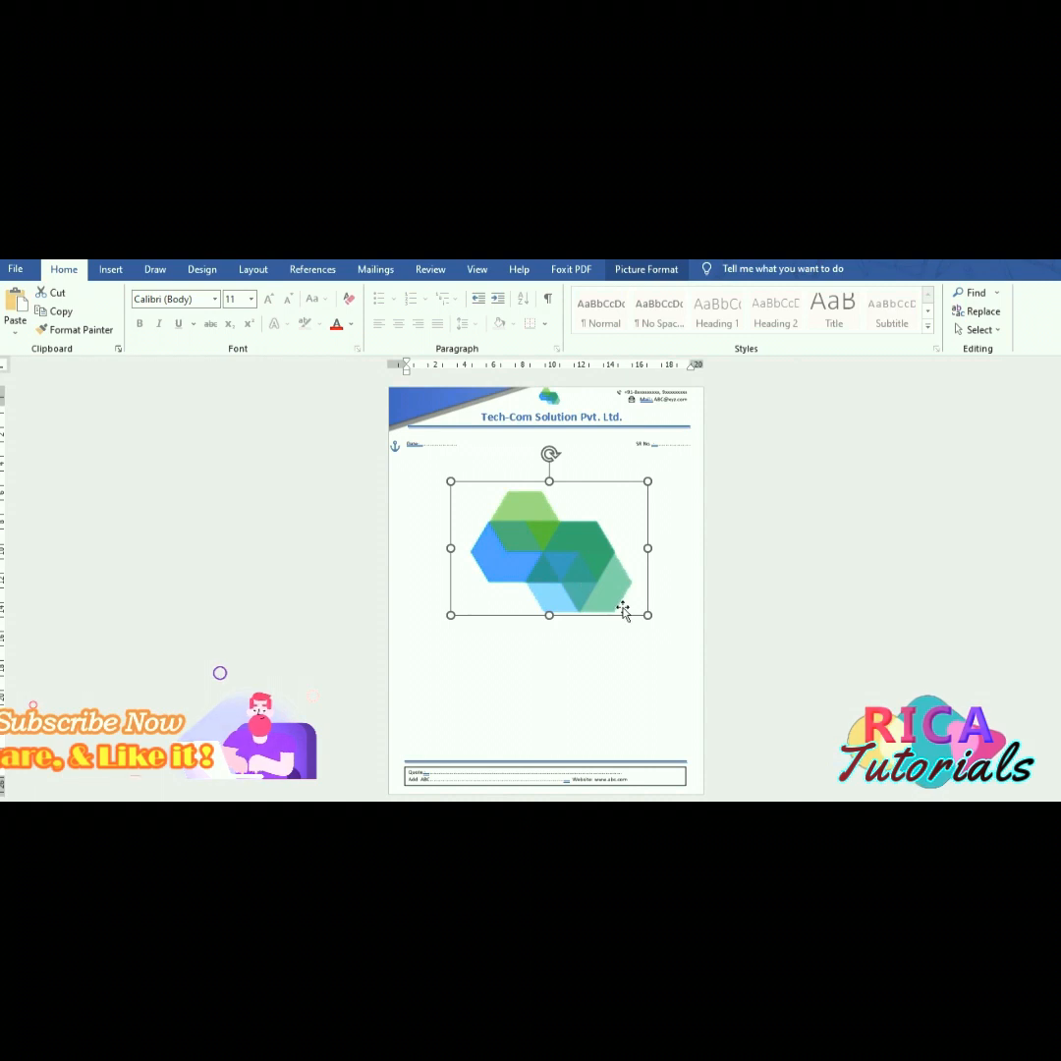
{"action": "left_click_drag", "start_coordinate": [649, 612], "coordinate": [680, 642]}
{"action": "left_click_drag", "start_coordinate": [594, 585], "coordinate": [573, 591]}
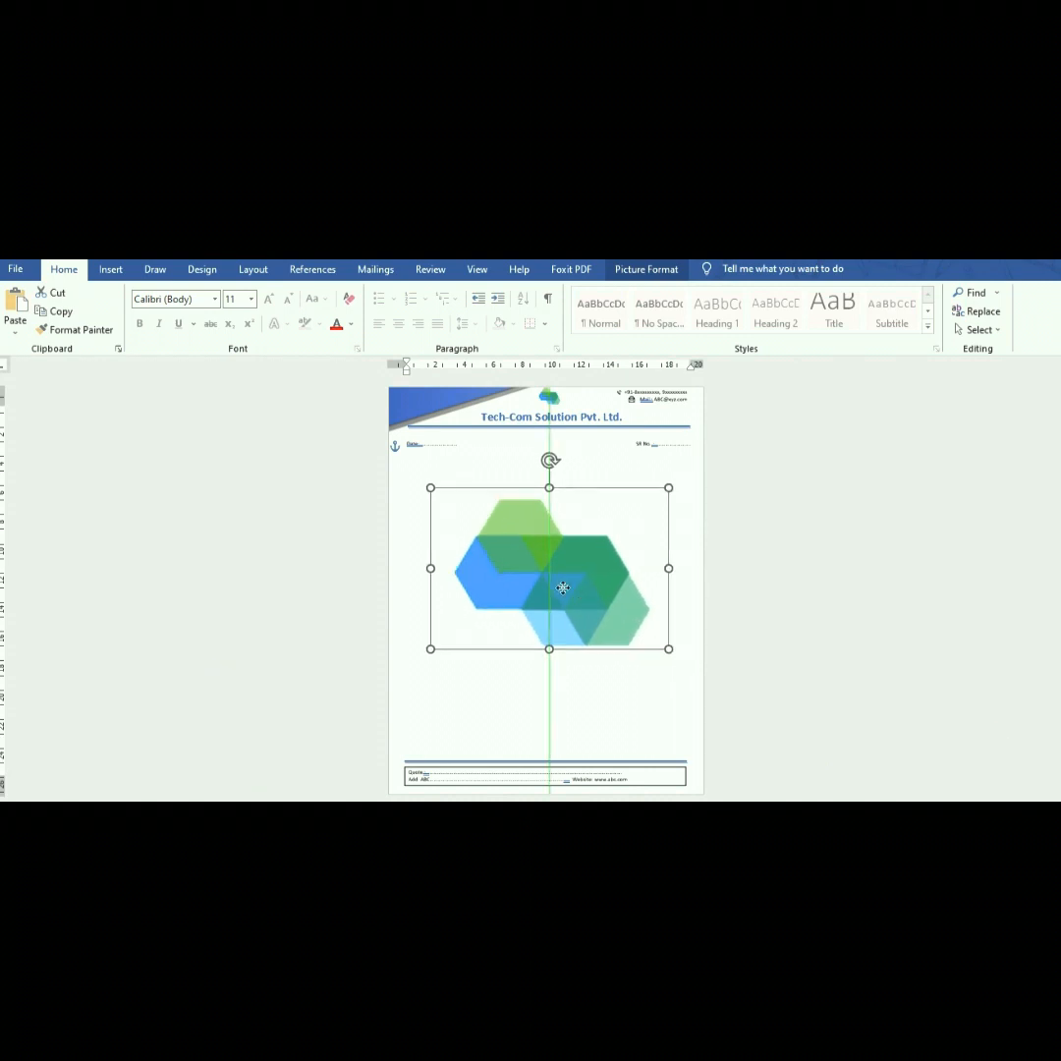
- Apply the middle-centre page position with text wrapping to the enlarged logo
{"action": "left_click", "coordinate": [646, 269]}
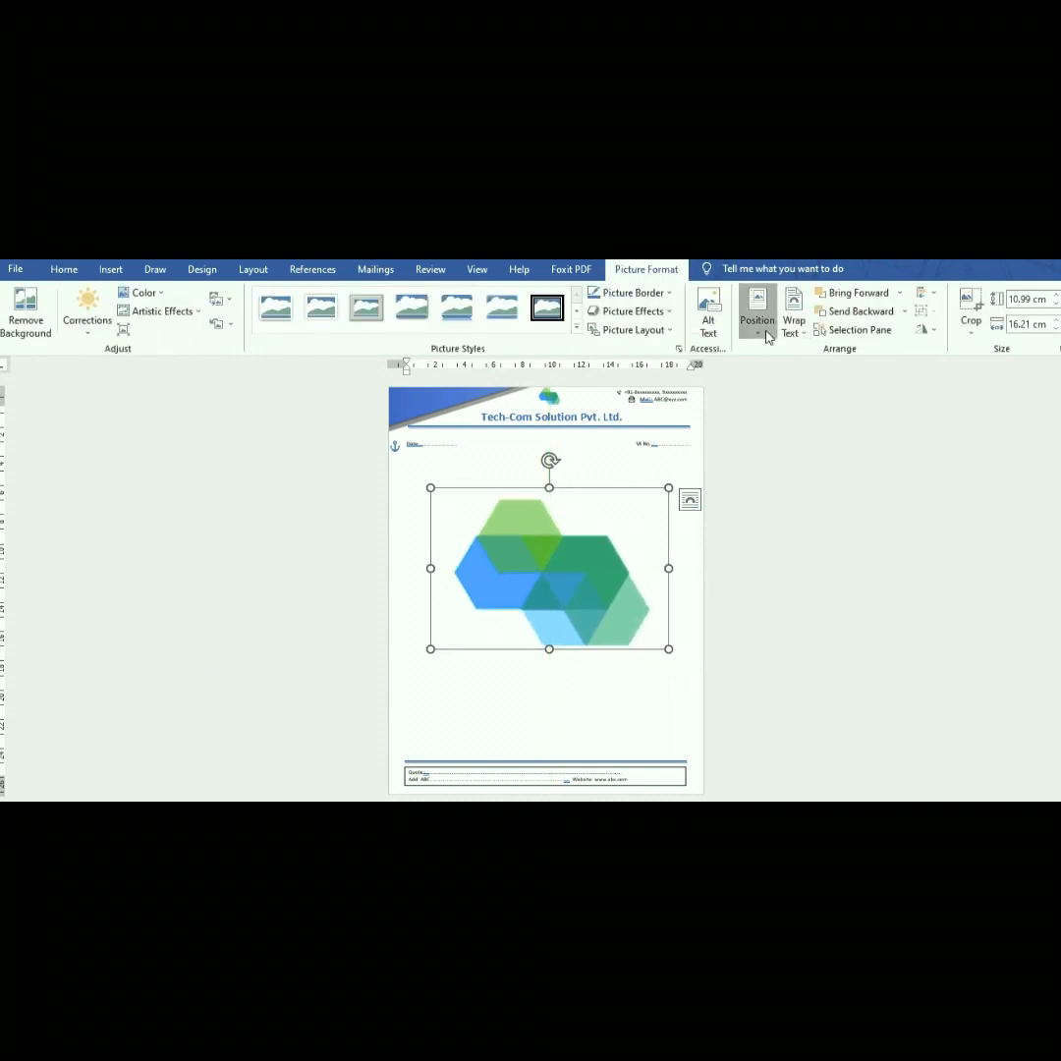
{"action": "left_click", "coordinate": [755, 306]}
{"action": "left_click", "coordinate": [808, 491]}
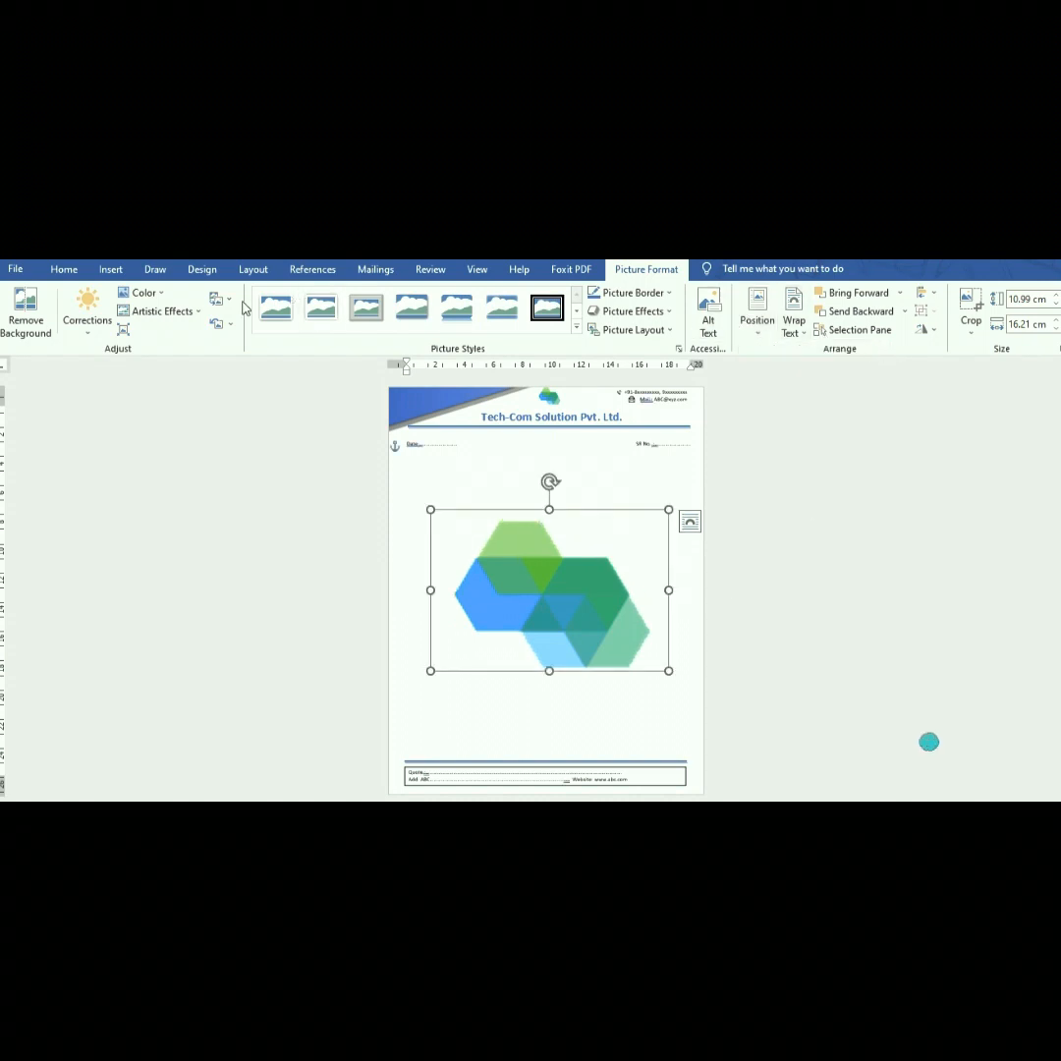
- Recolor the large logo with the pale Washout preset as a watermark, and deselect it
{"action": "left_click", "coordinate": [84, 312]}
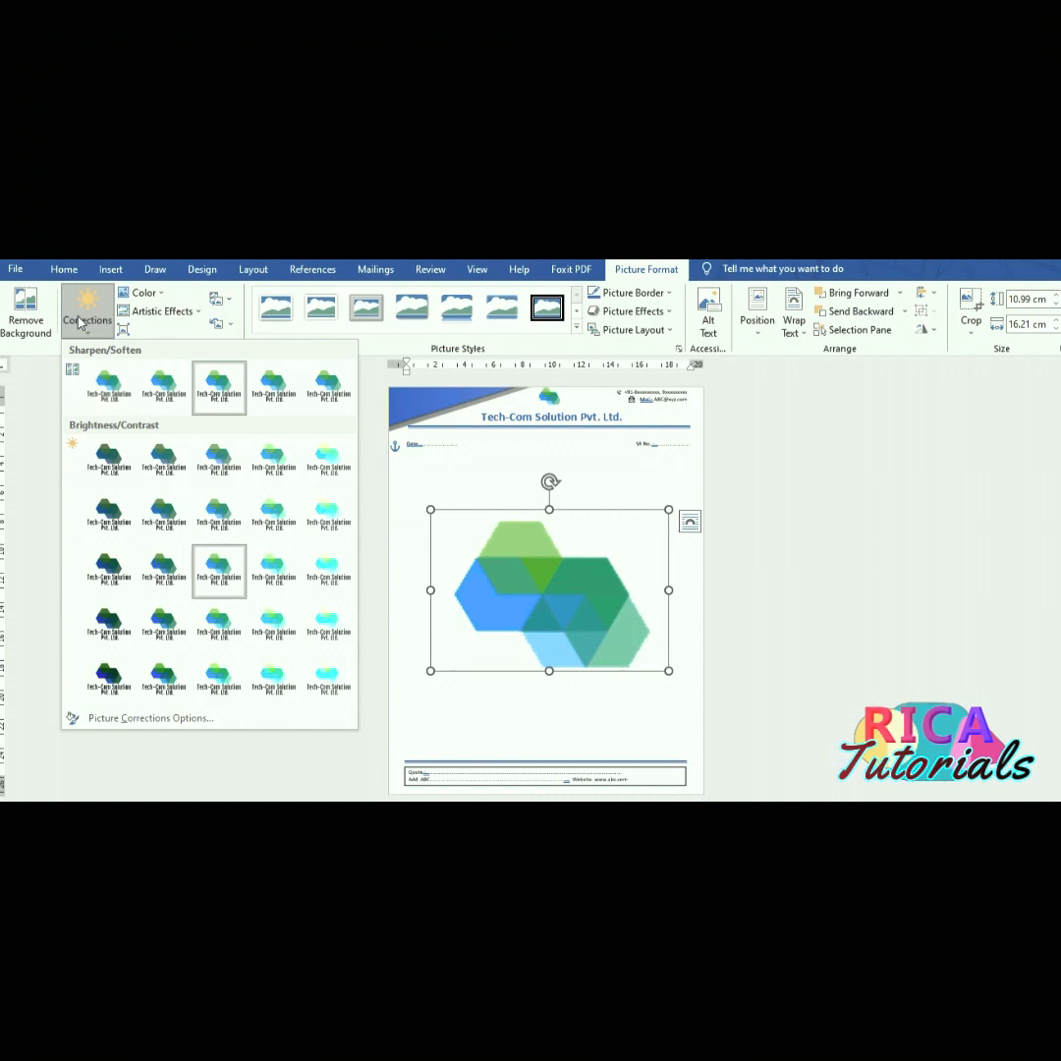
{"action": "left_click", "coordinate": [143, 293]}
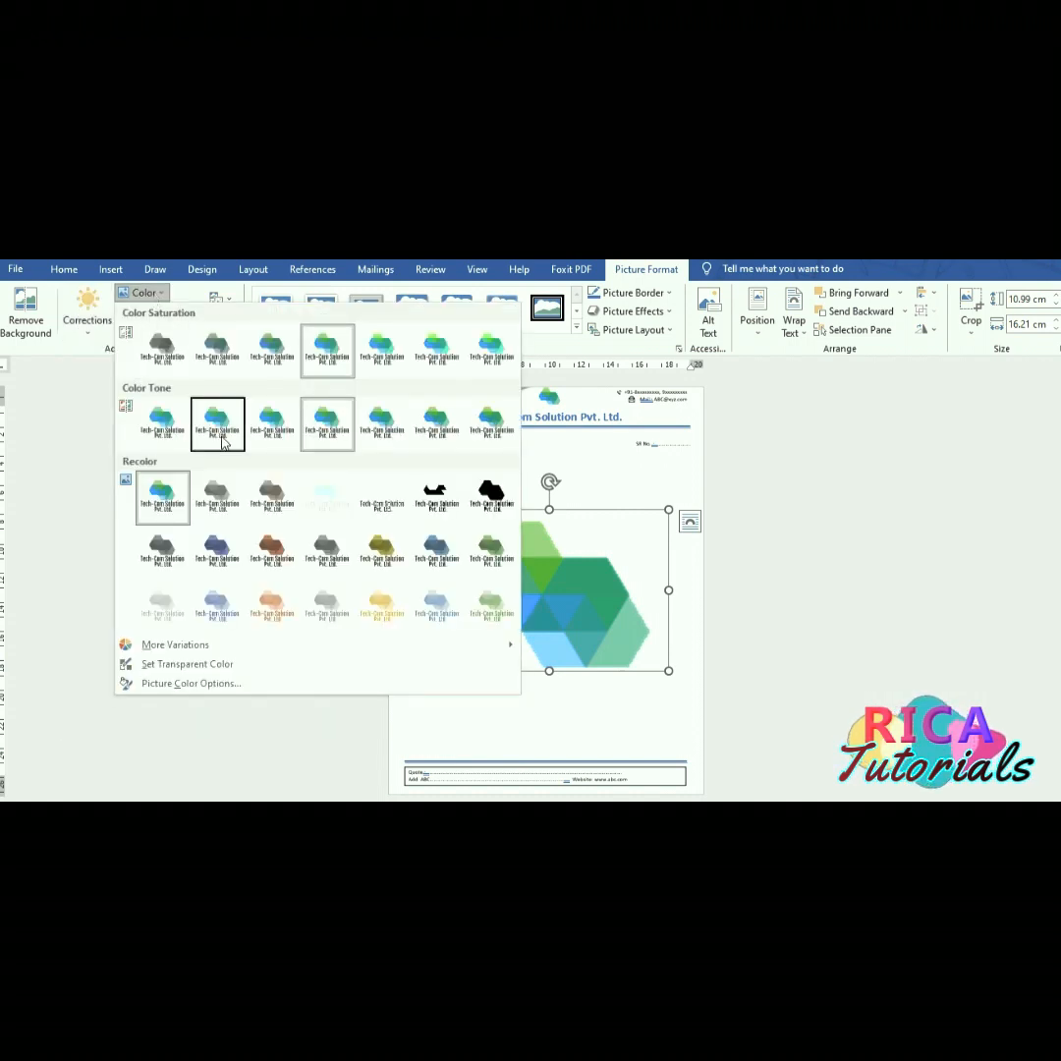
{"action": "left_click", "coordinate": [330, 508]}
{"action": "left_click", "coordinate": [833, 613]}
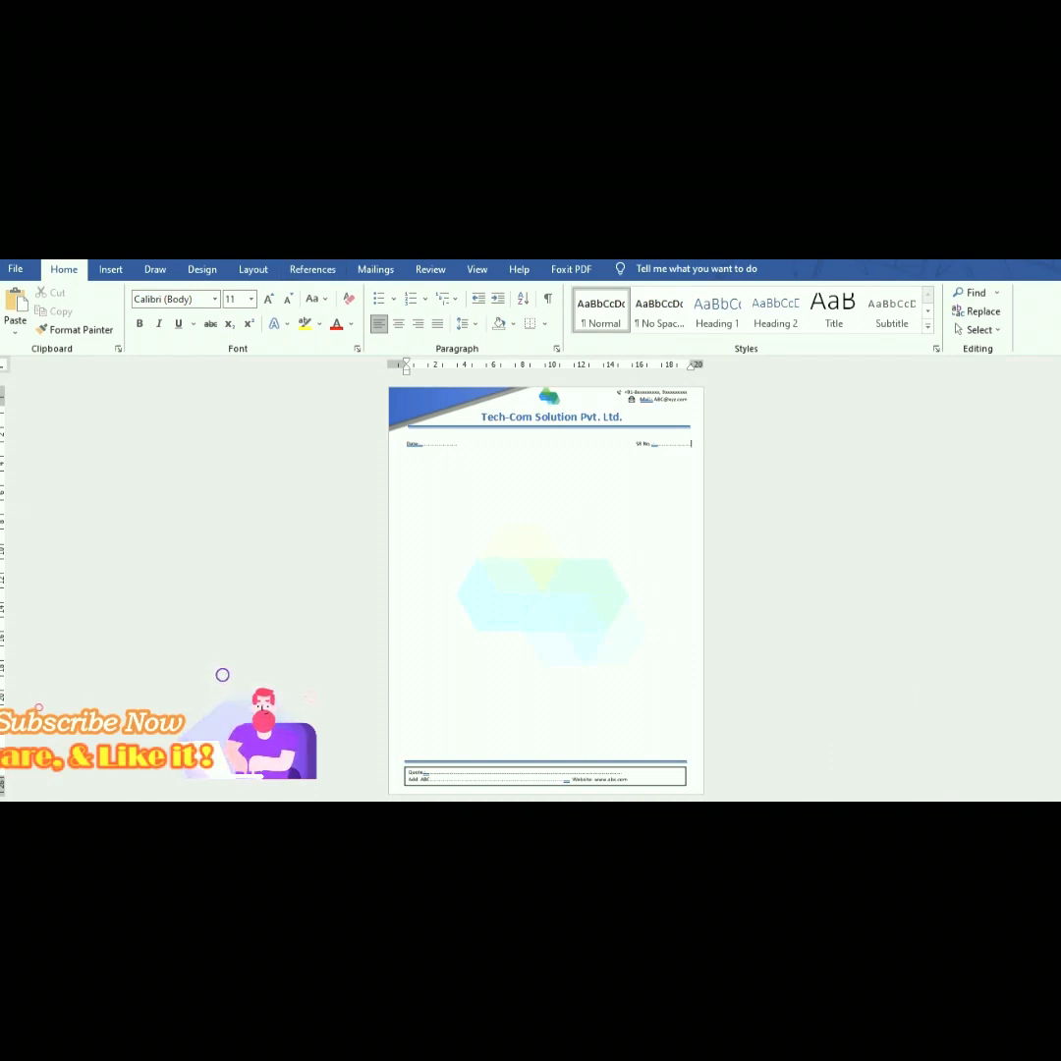
{"action": "mouse_move", "coordinate": [481, 272]}
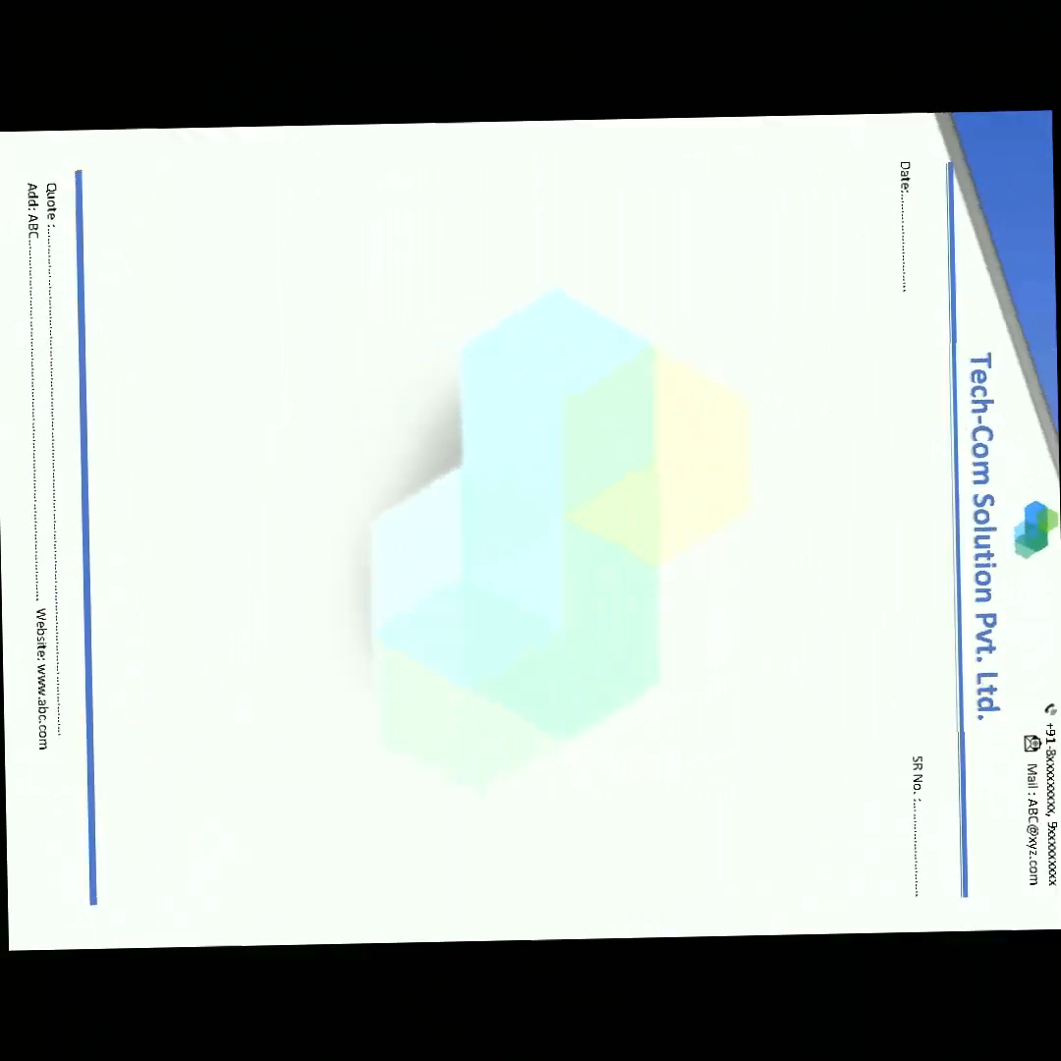